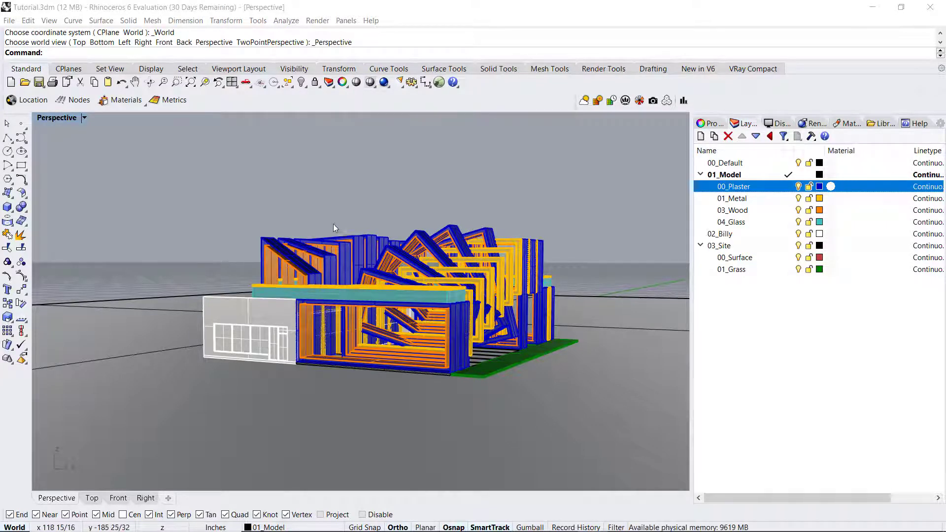
right_click_drag(338, 182, 696, 214)
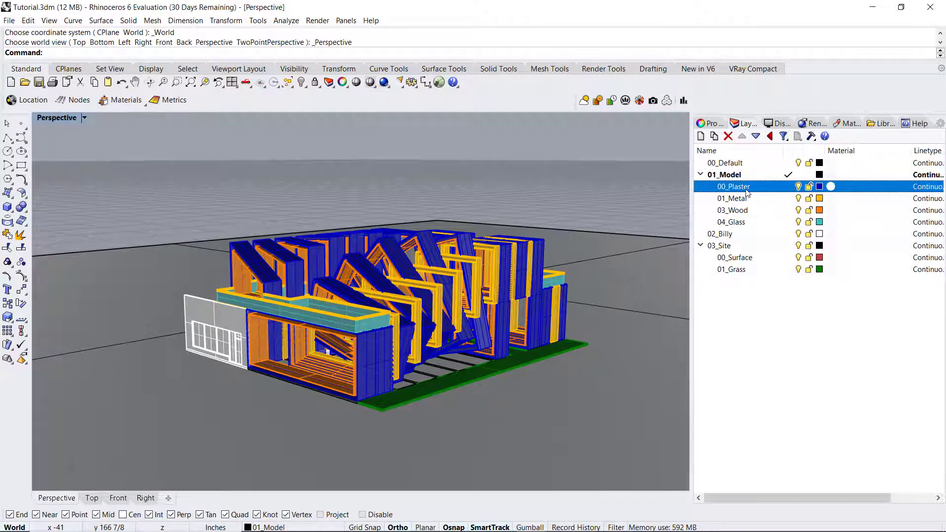
right_click_drag(327, 283, 365, 276)
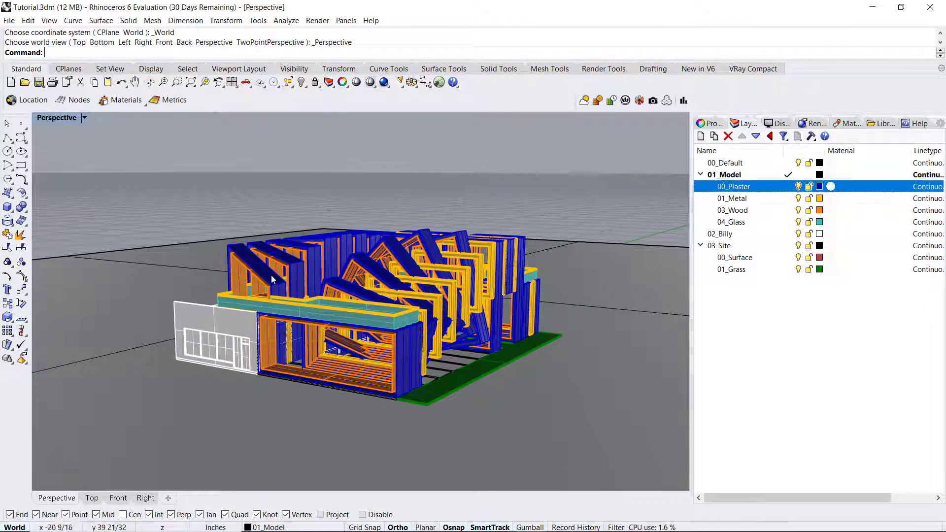
right_click_drag(247, 272, 323, 284)
scroll(542, 297, "up", 2)
right_click_drag(543, 297, 458, 294)
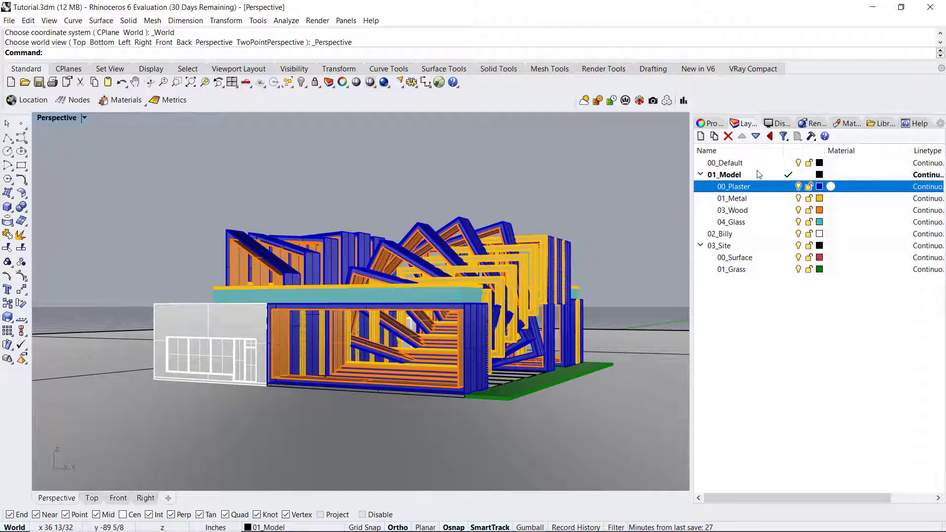
Set the output dimensions to 1920 x 1080 (16:9) in the document's render properties
left_click(811, 125)
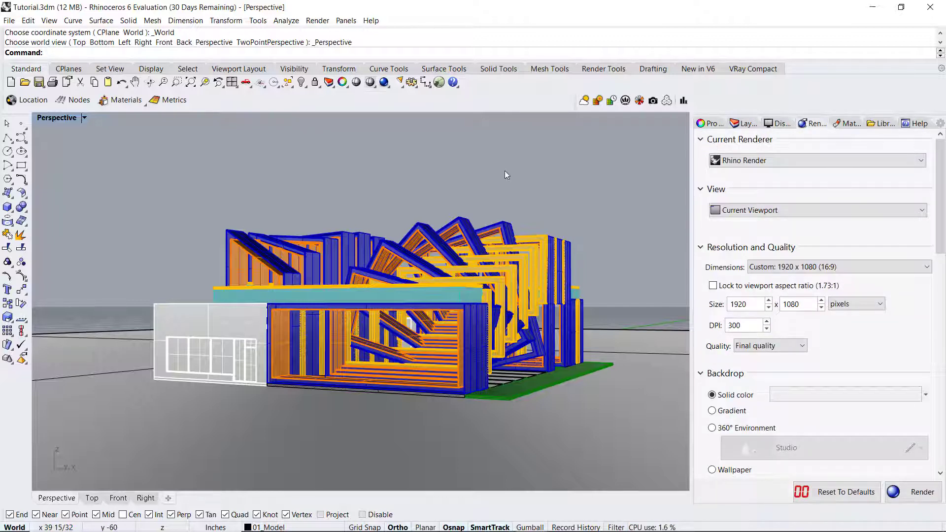
left_click(318, 20)
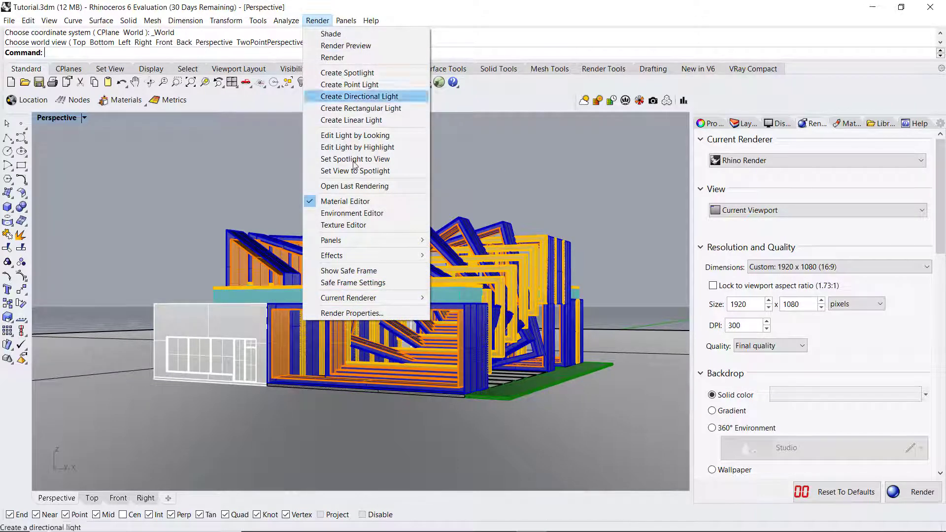
left_click(347, 315)
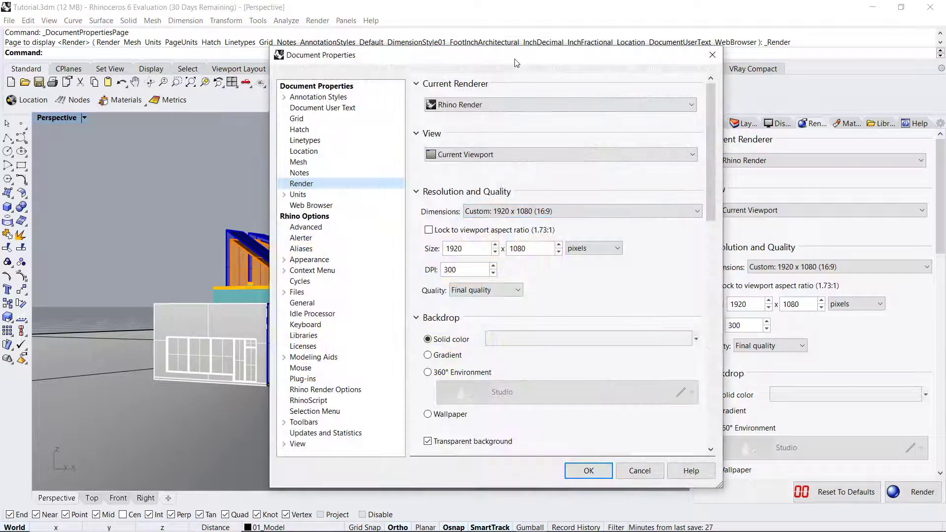
left_click_drag(515, 62, 476, 58)
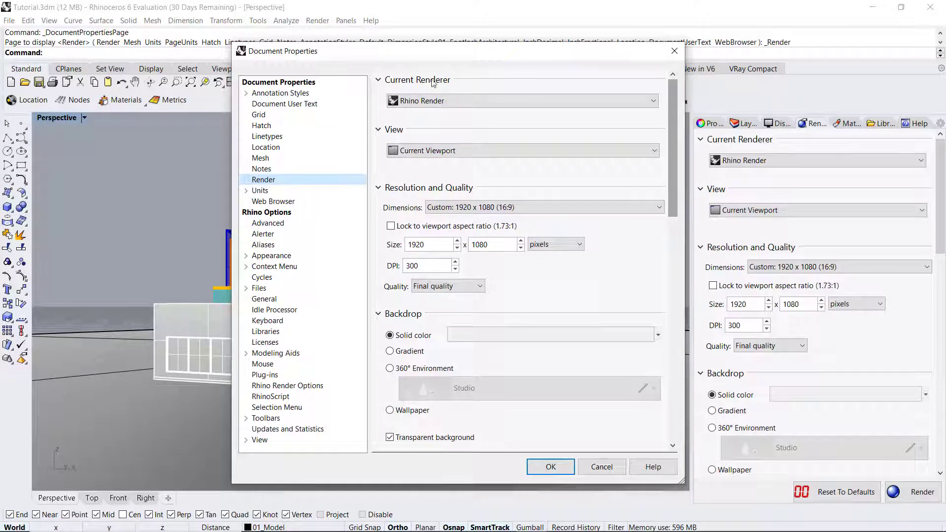
mouse_move(677, 101)
left_mouse_down()
mouse_move(672, 139)
mouse_move(673, 90)
mouse_move(674, 115)
mouse_move(675, 100)
left_mouse_up()
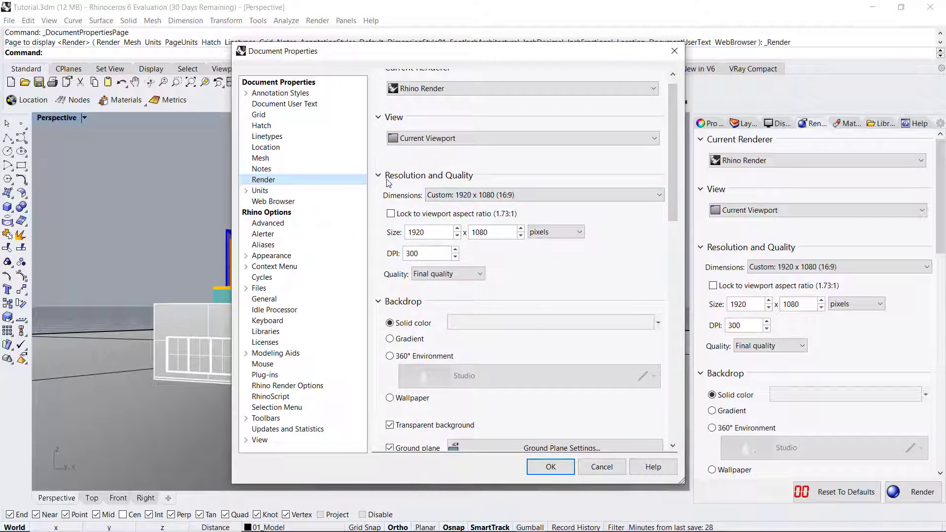
left_click(495, 195)
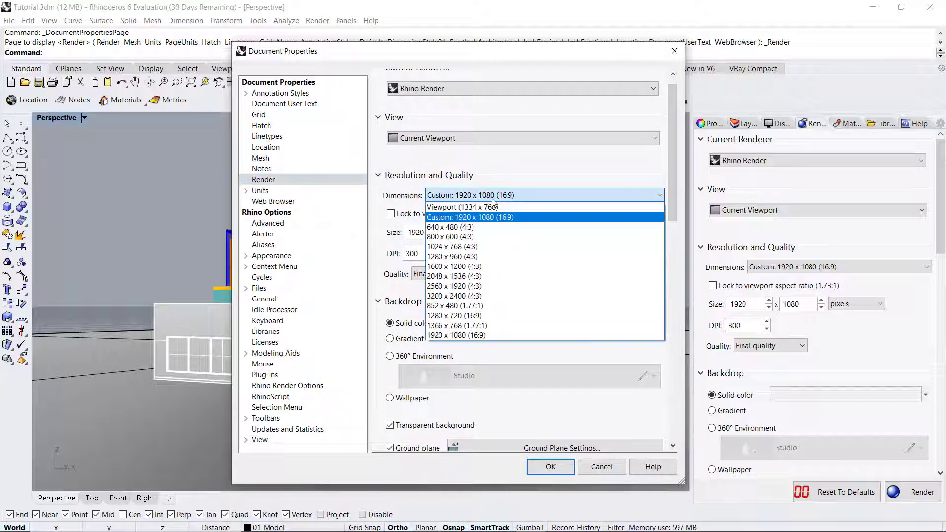
left_click(472, 340)
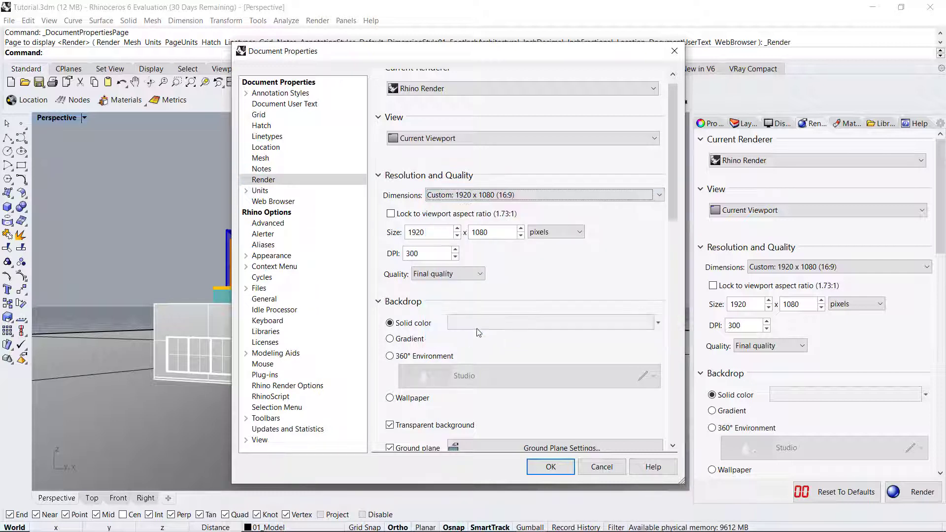
Set the render quality to Final quality with a resolution of 300 DPI
left_click_drag(673, 143, 672, 146)
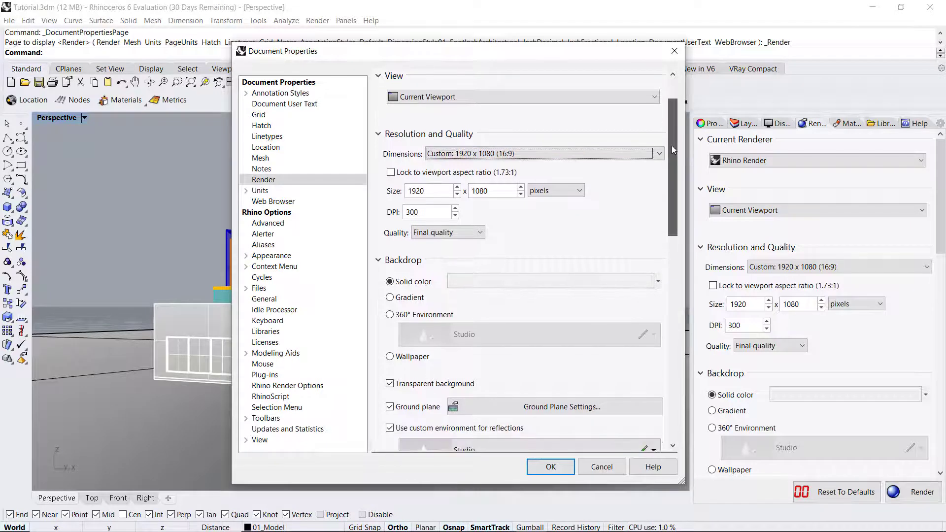
double_click(422, 214)
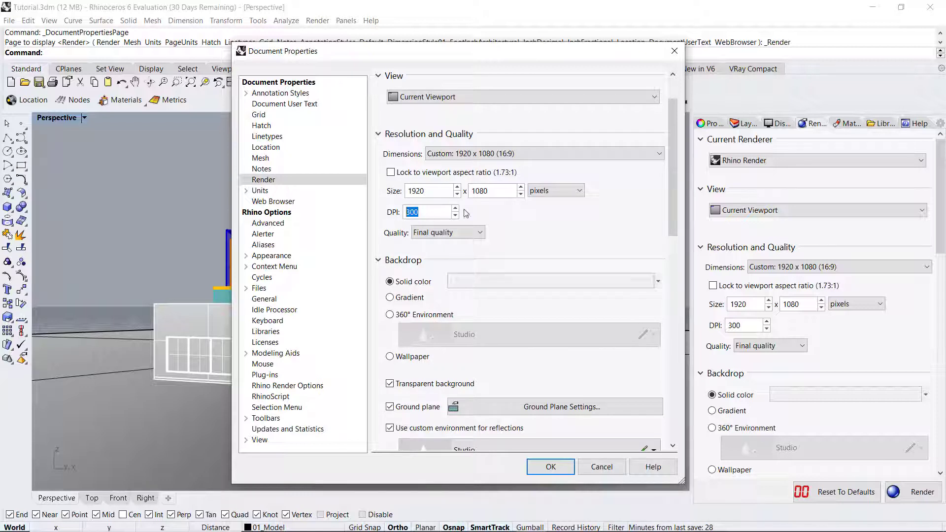
left_click(454, 233)
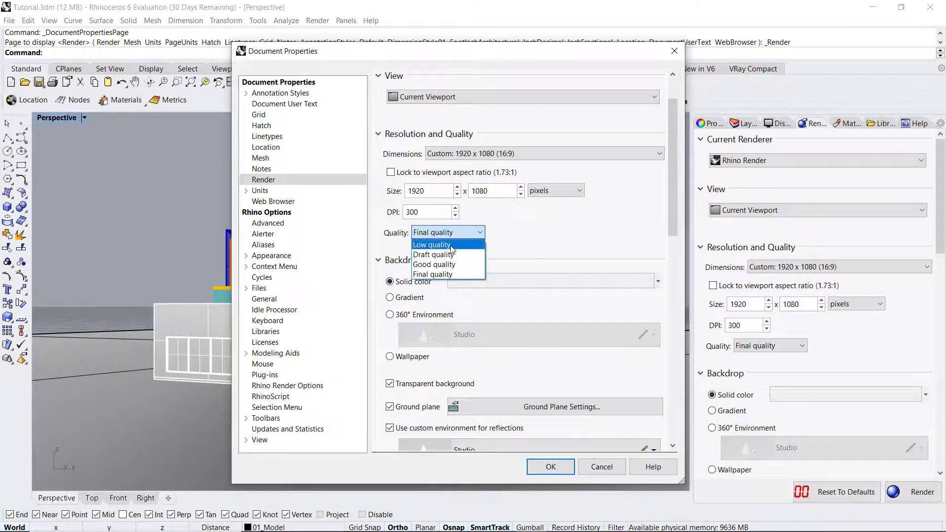
left_click(444, 276)
left_click(454, 234)
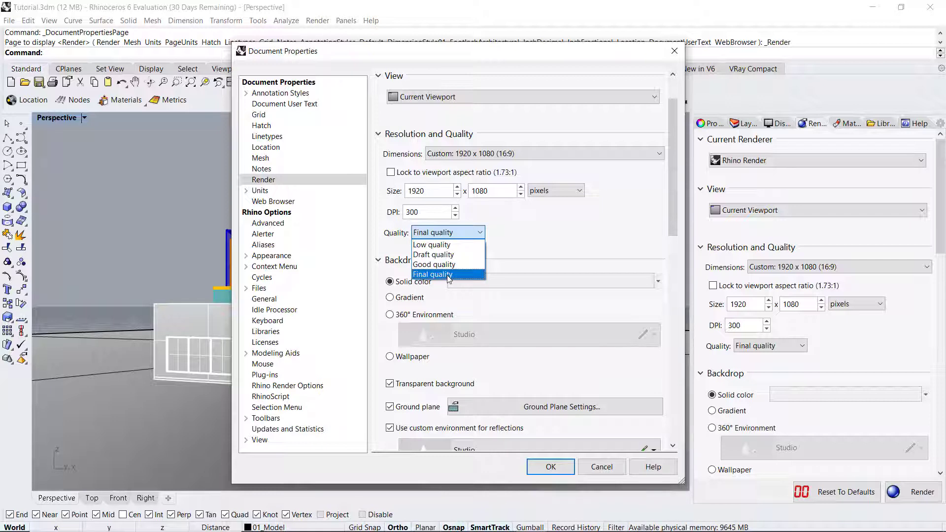
left_click(446, 274)
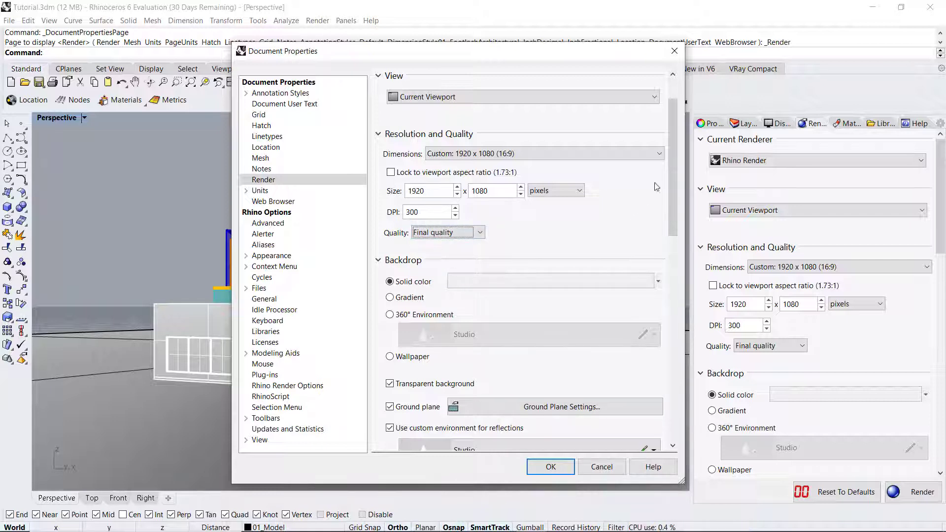
Turn off the transparent background, accept white as the solid backdrop color, and turn the transparent background back on
left_click_drag(677, 158, 666, 200)
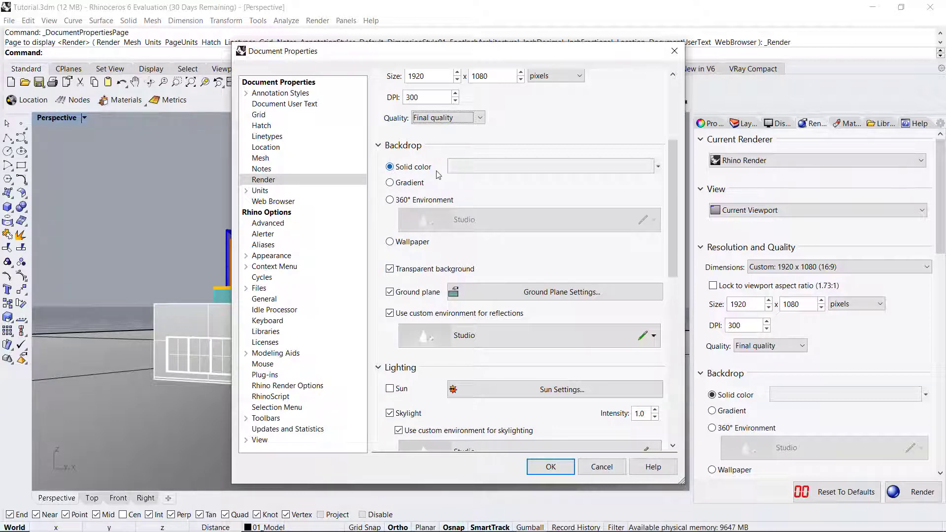
left_click(395, 270)
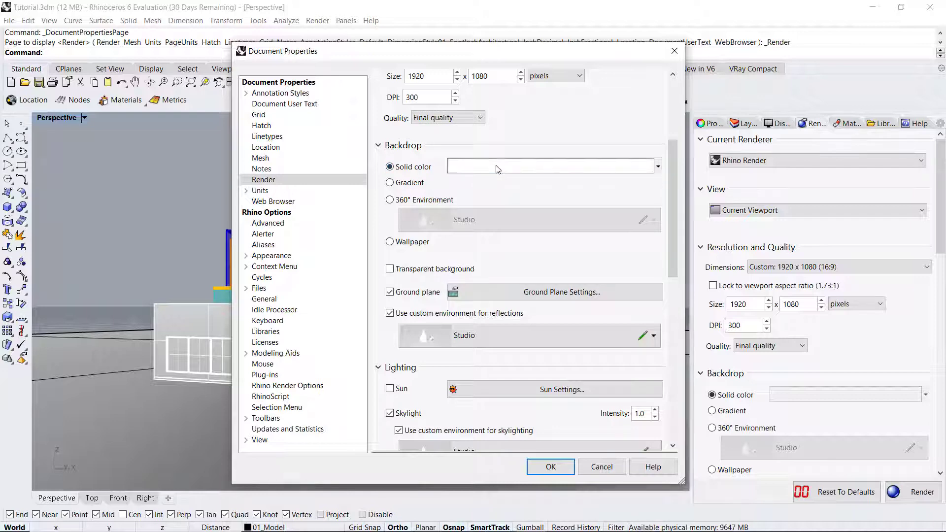
left_click(501, 167)
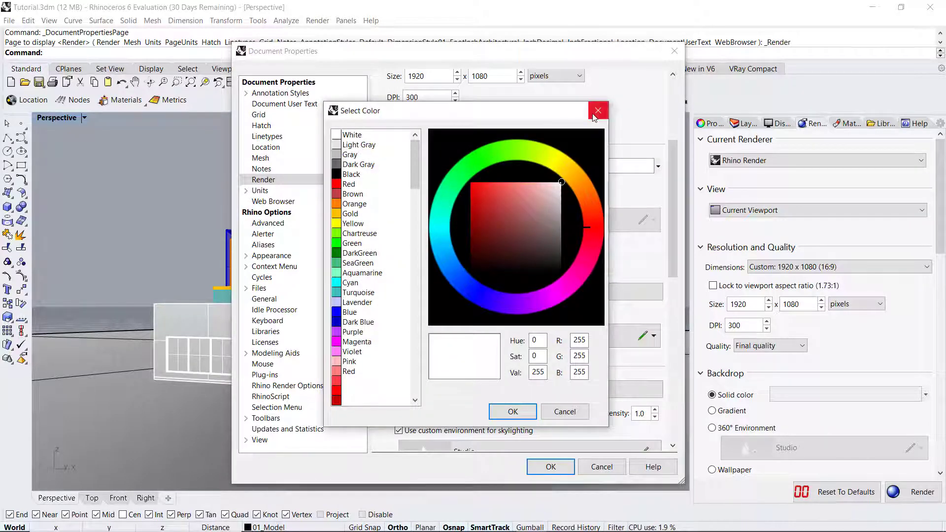
left_click(598, 111)
left_click(569, 169)
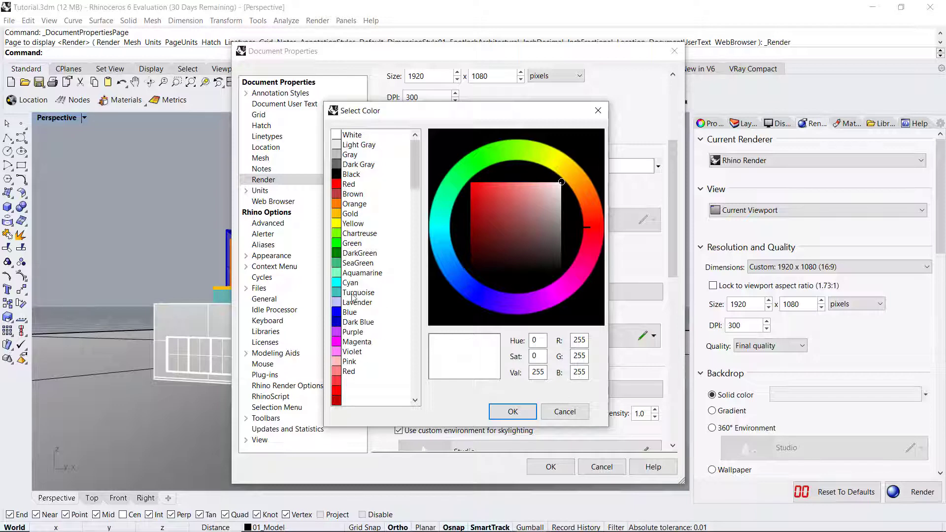
left_click(513, 412)
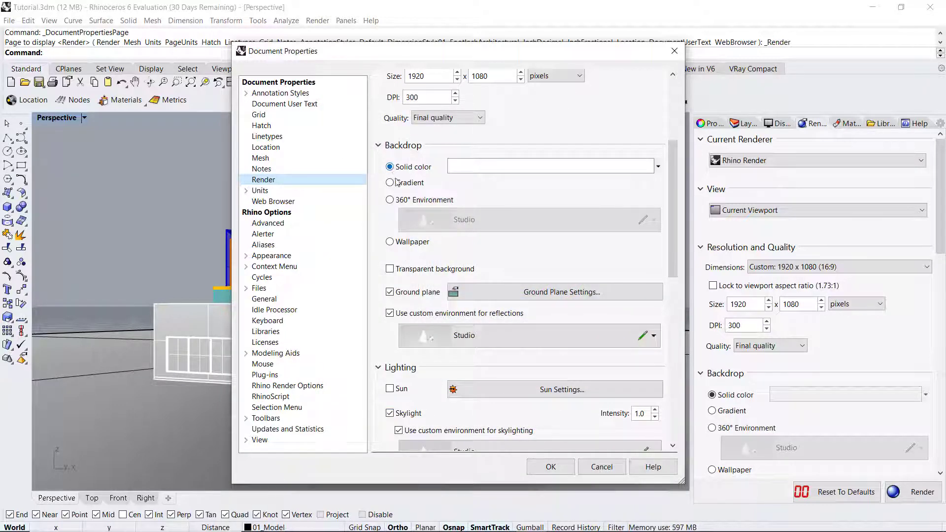
left_click(390, 271)
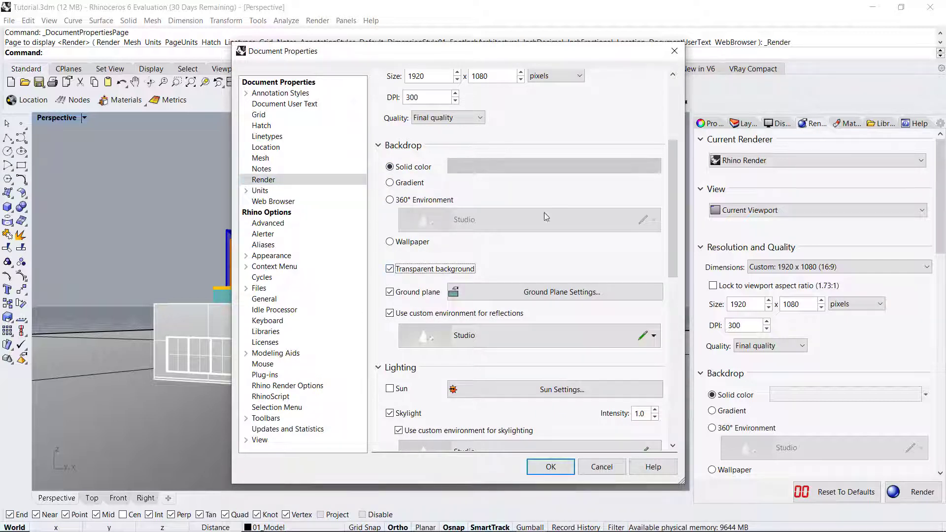
Review the remaining render settings down to the advanced Rhino Render options and accept the document properties
scroll(673, 177, "down", 1)
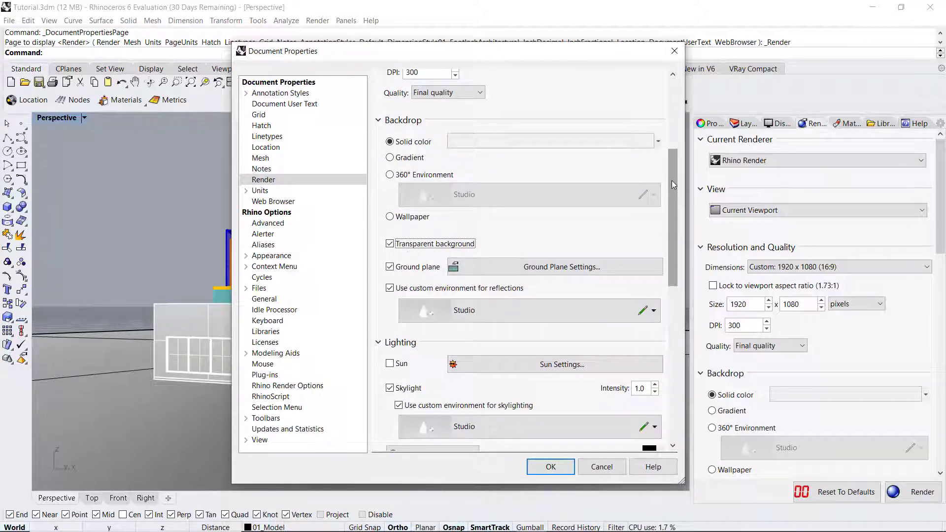
left_click_drag(672, 181, 679, 339)
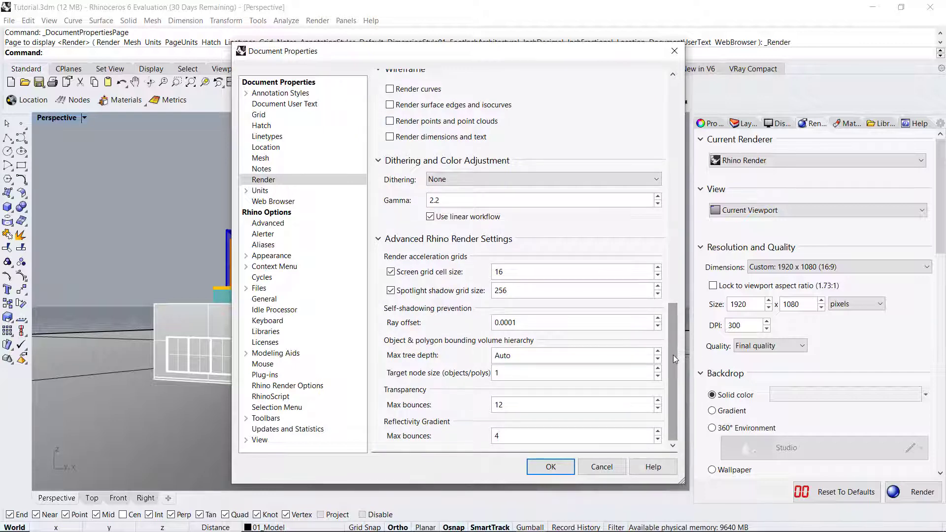
left_click_drag(674, 355, 667, 124)
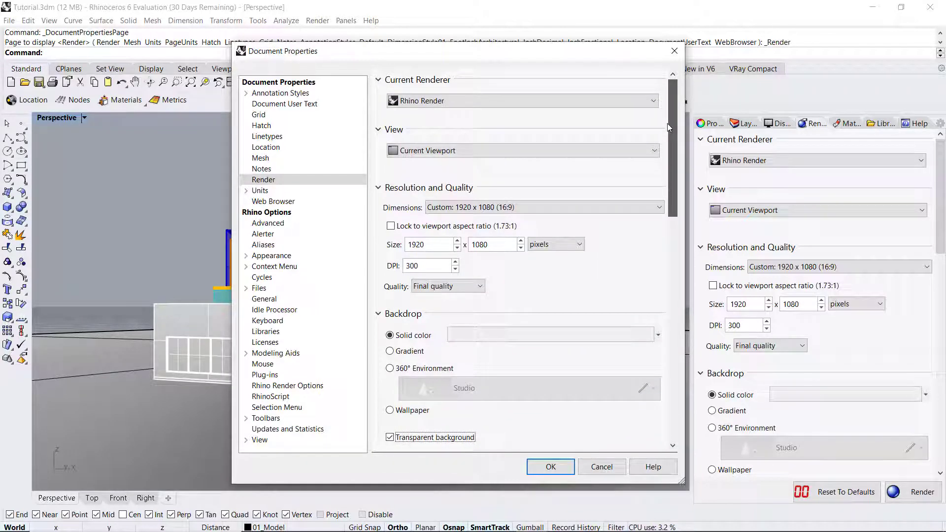
left_click(551, 465)
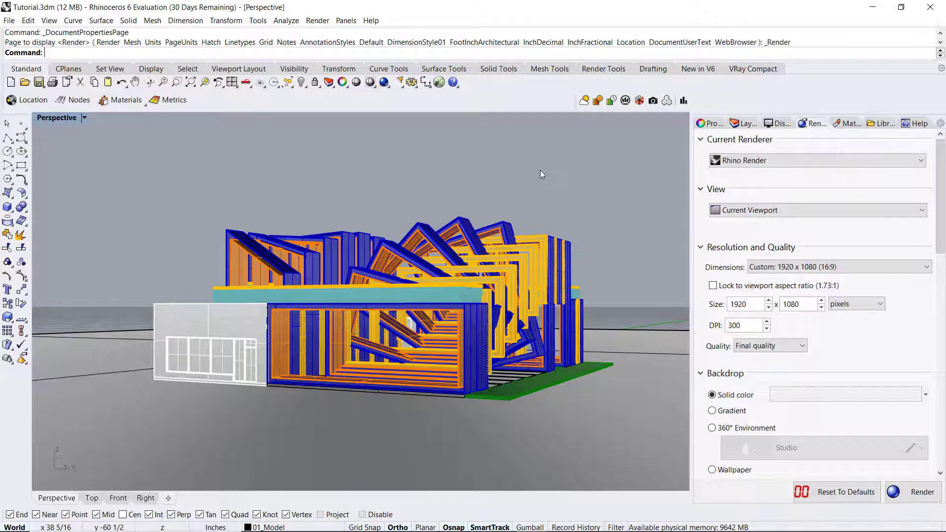
Open the model's materials list and switch the Perspective viewport to the Rendered display mode
type("Materials")
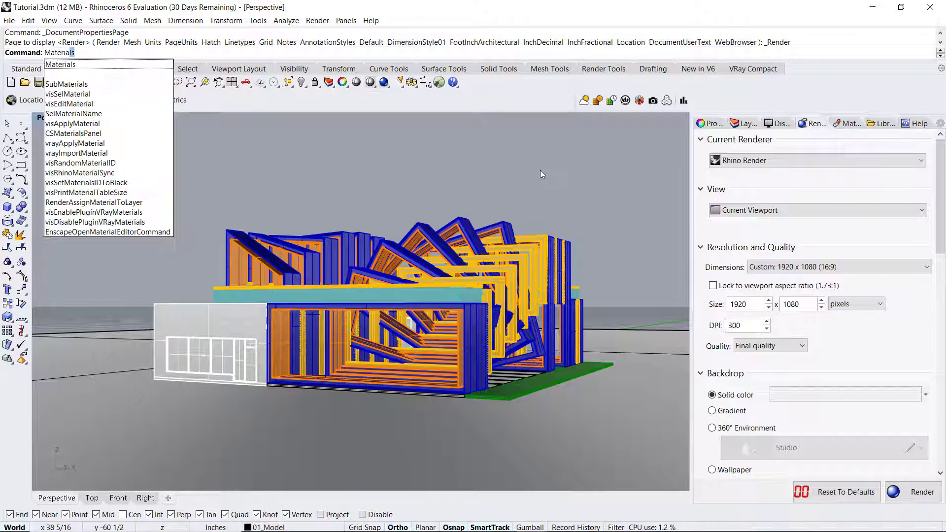
key("Return")
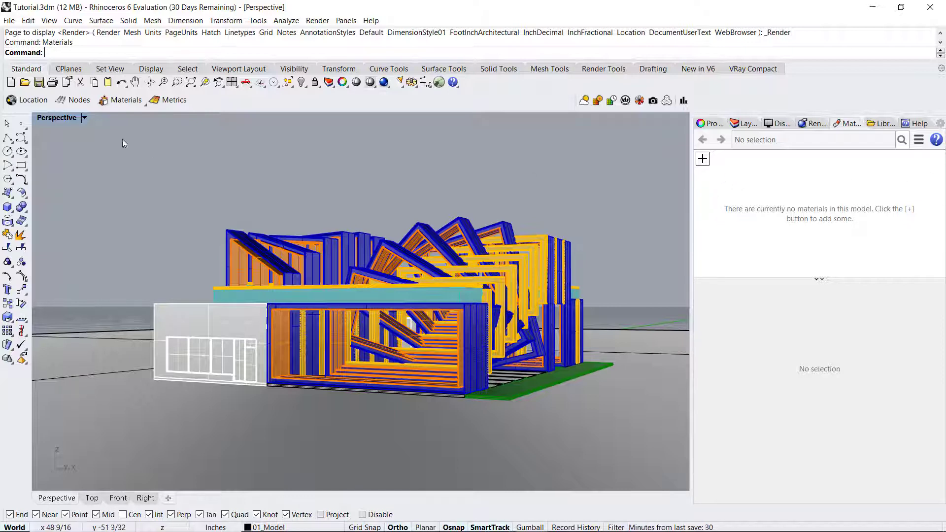
left_click(84, 118)
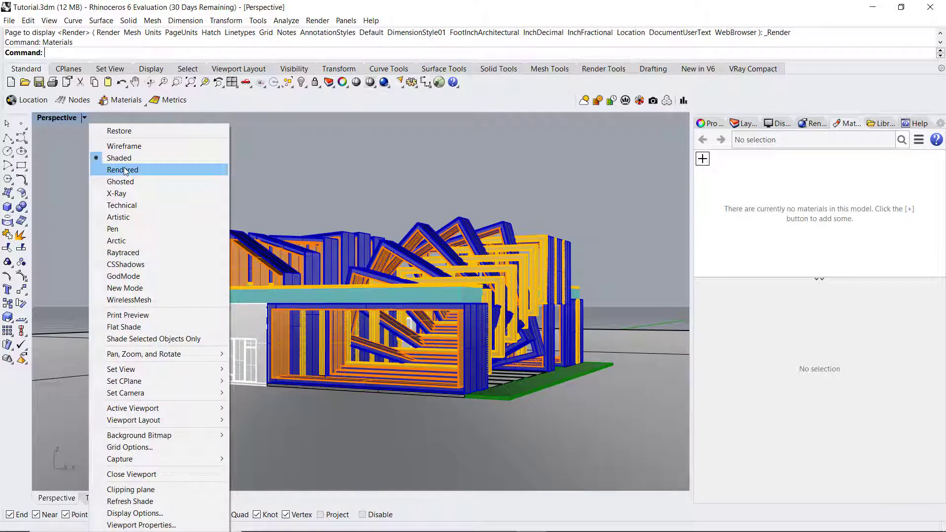
left_click(85, 120)
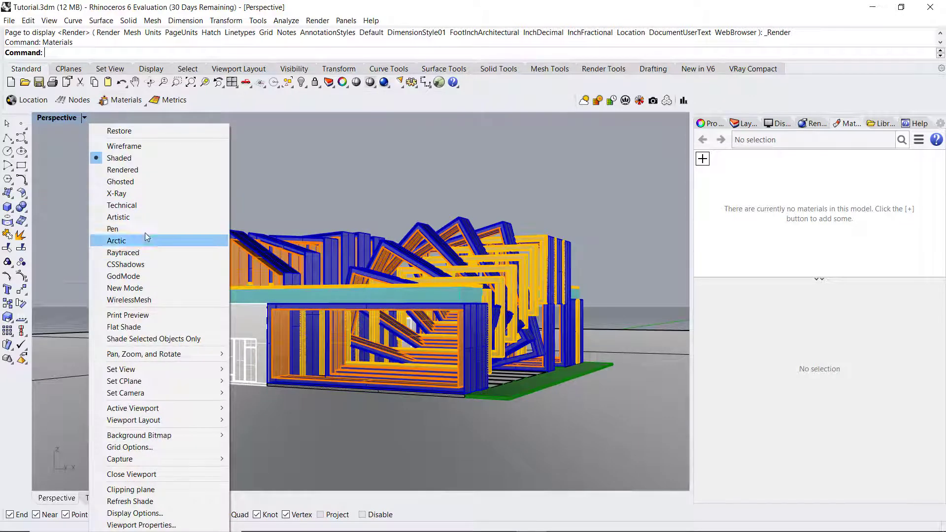
left_click(134, 170)
right_click_drag(386, 251, 405, 282)
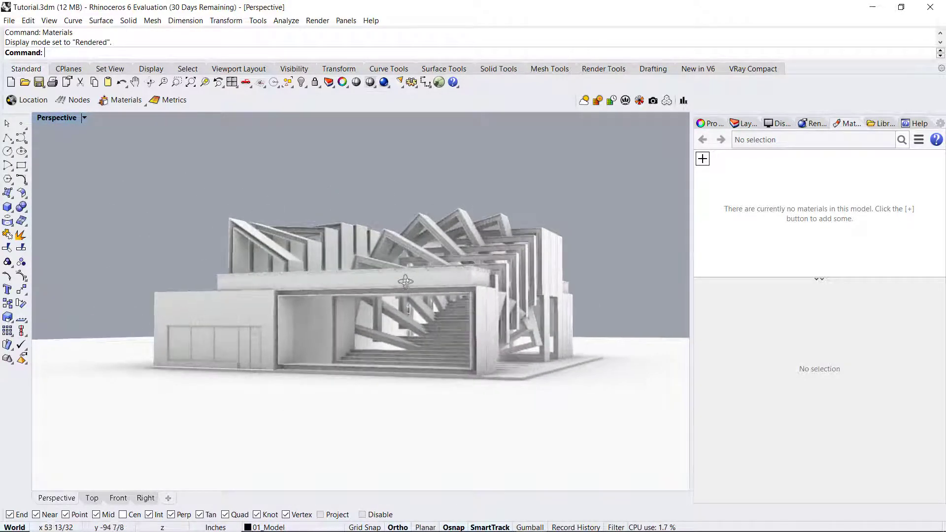
Check the model's layer list and add a new Plaster material to the materials list
left_click(702, 160)
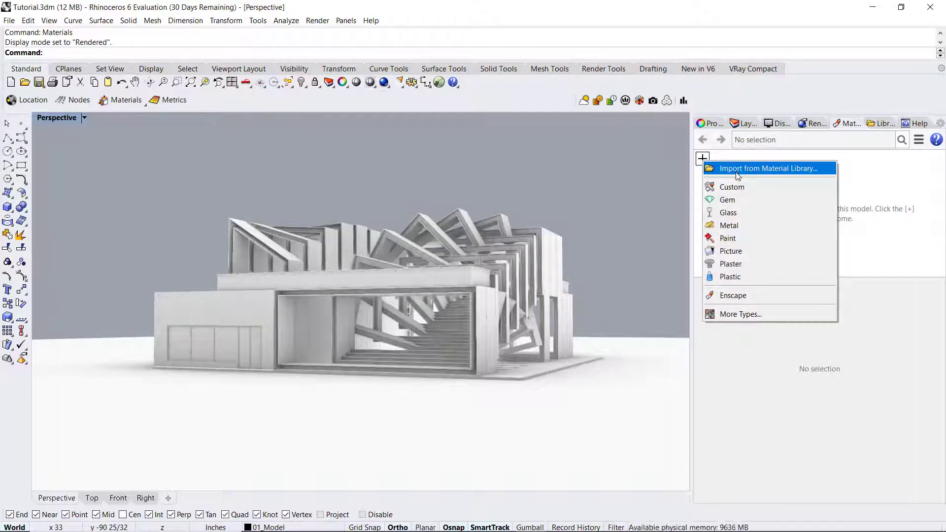
left_click(743, 123)
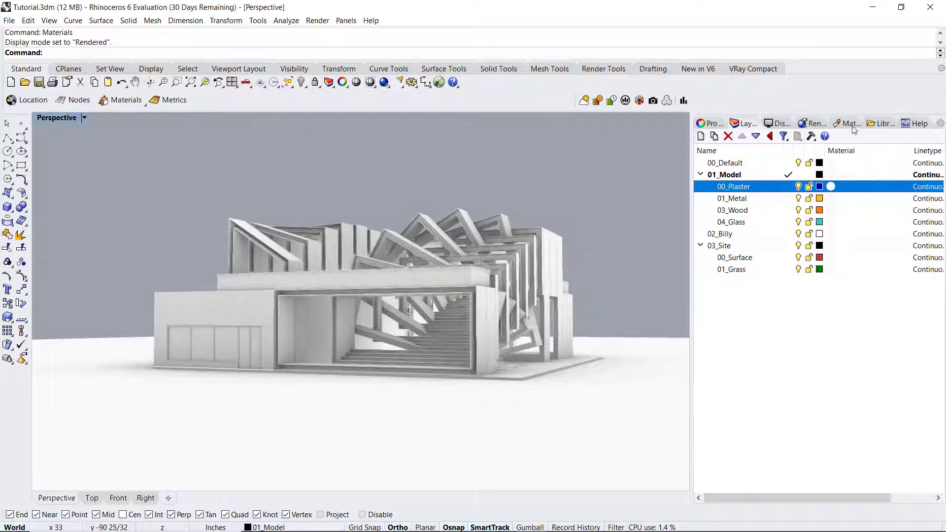
left_click(851, 124)
left_click(703, 158)
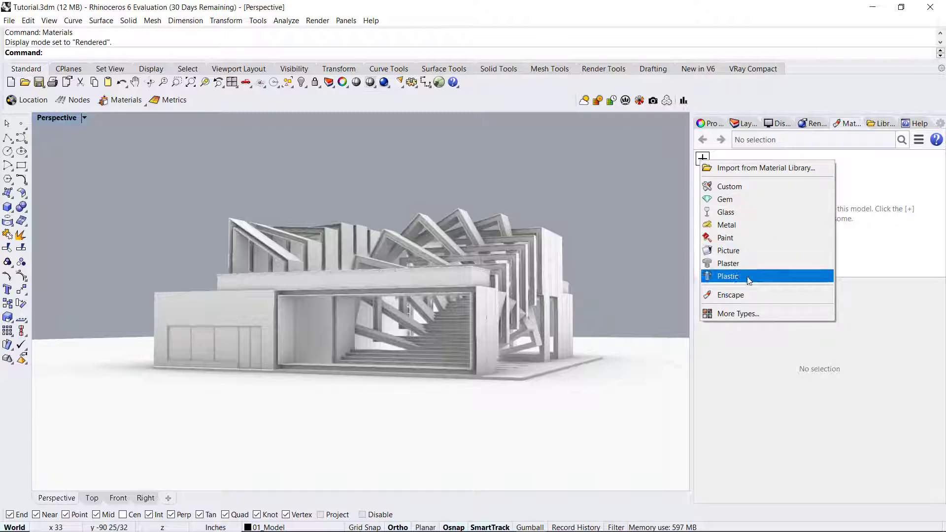
left_click(742, 263)
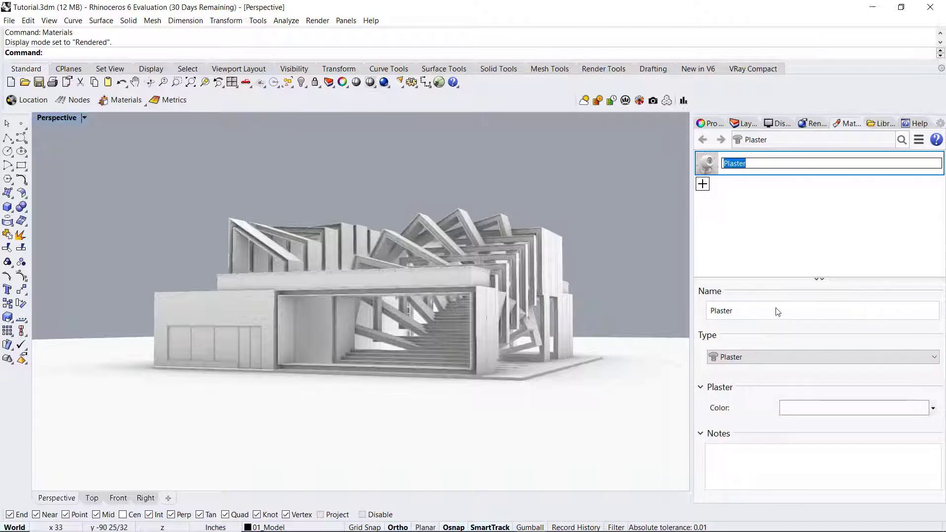
Set the Plaster material's color to Light Gray
left_click(840, 410)
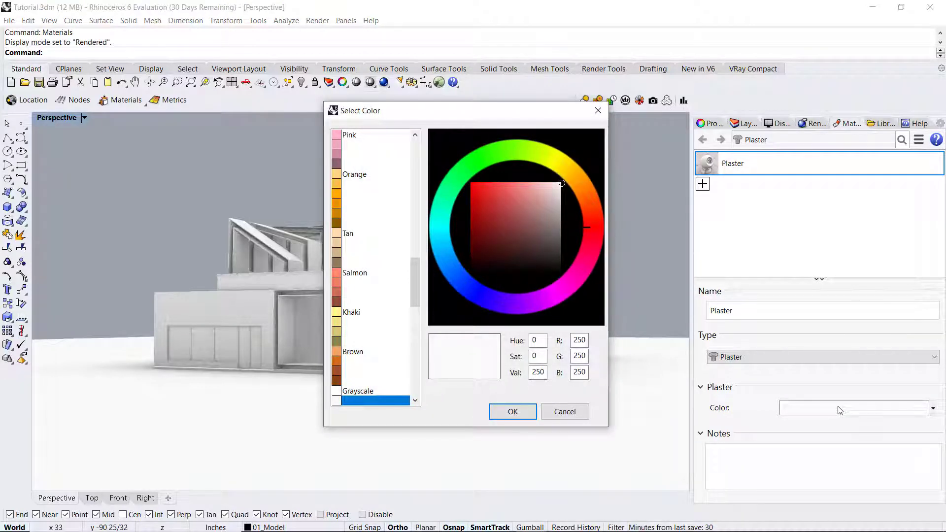
left_click(598, 110)
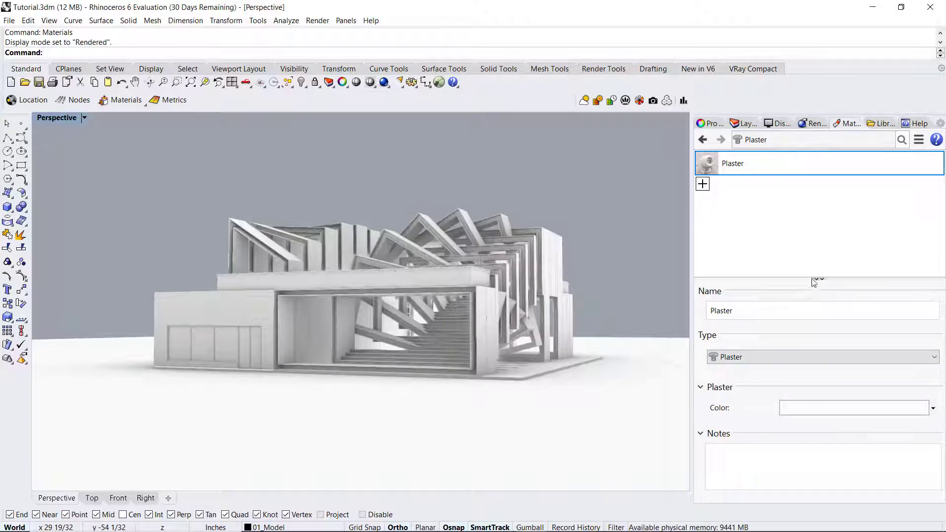
left_click_drag(806, 279, 807, 254)
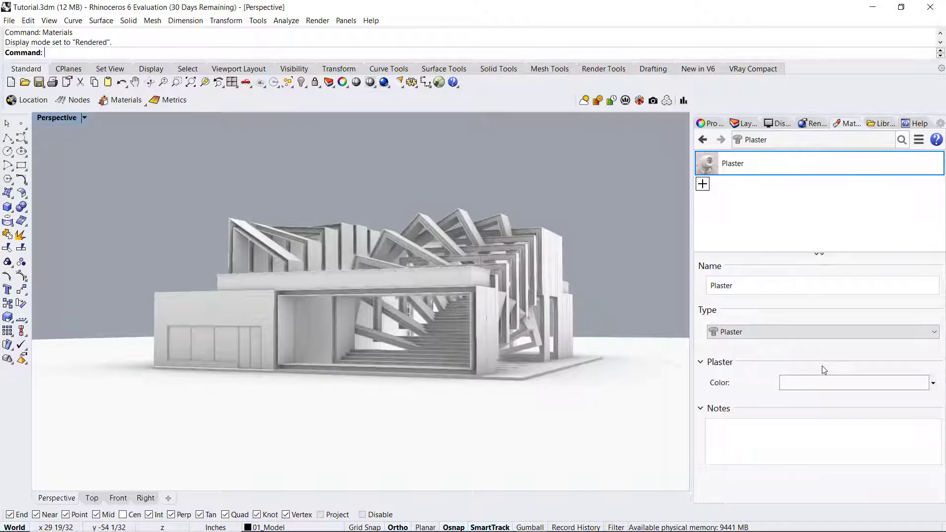
left_click(826, 384)
scroll(421, 270, "up", 10)
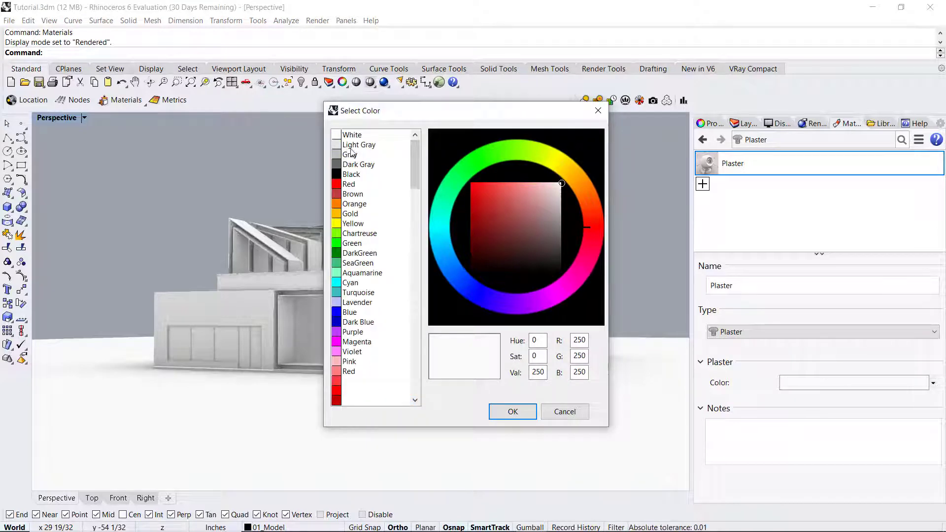
left_click(351, 156)
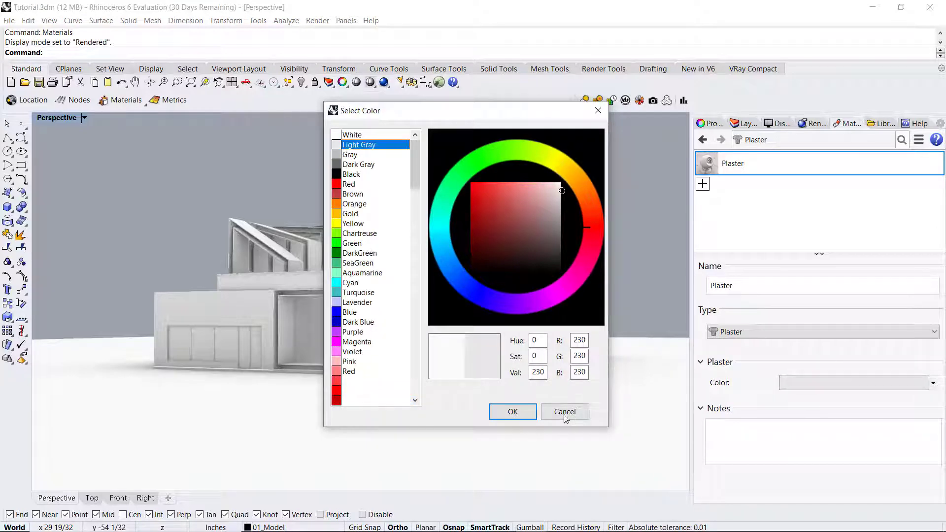
left_click(513, 411)
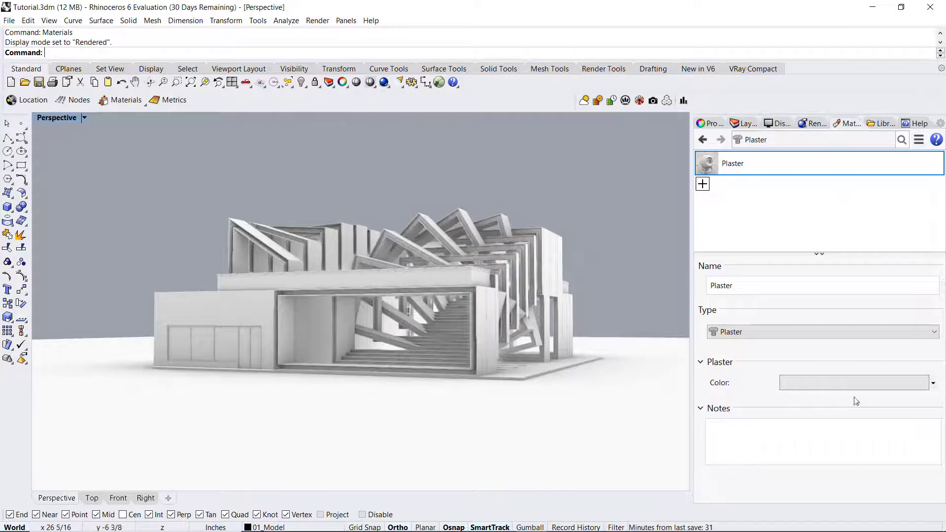
Import the Gray Plaster material from the Plaster folder of the material library
left_click(703, 185)
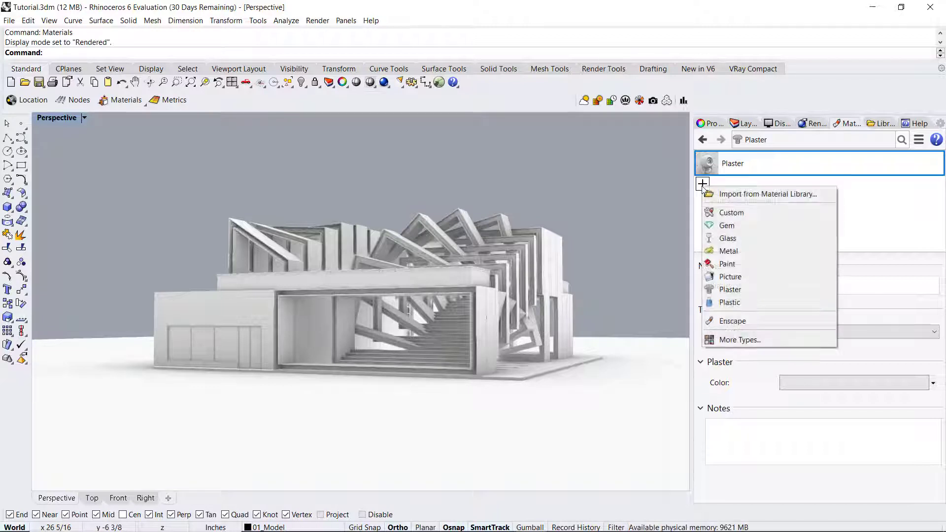
left_click(734, 197)
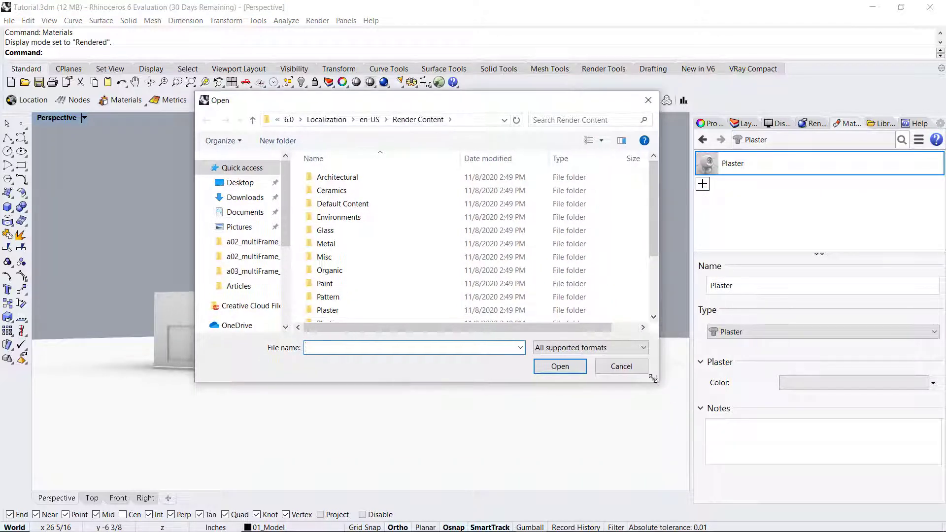
left_click_drag(653, 379, 823, 491)
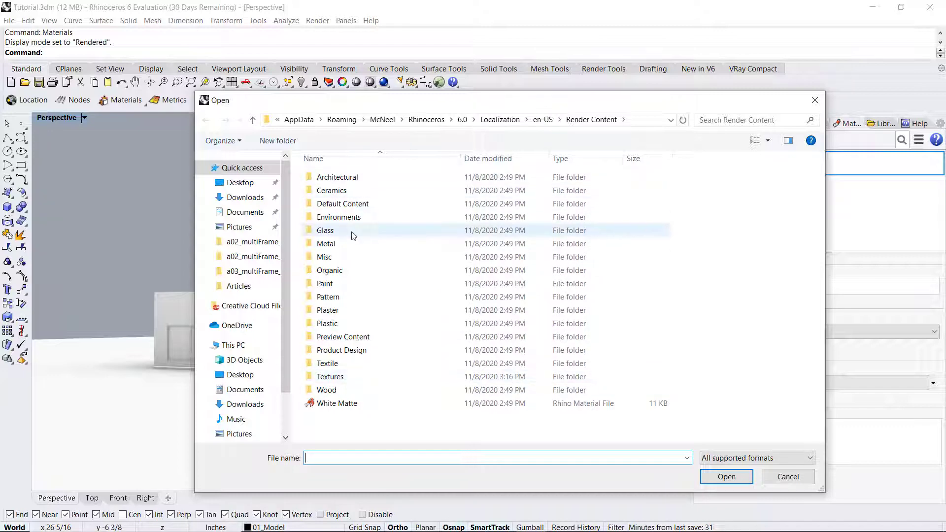
double_click(337, 311)
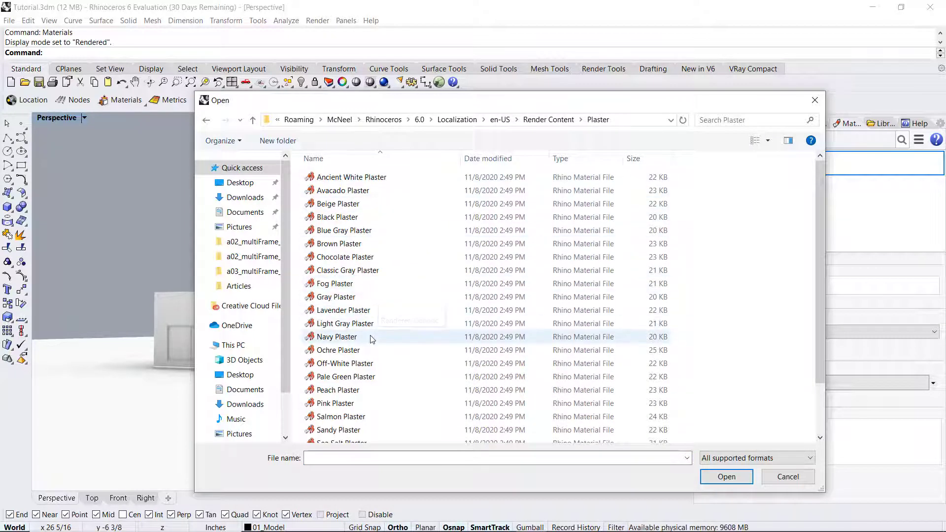
scroll(369, 339, "down", 1)
scroll(368, 340, "up", 1)
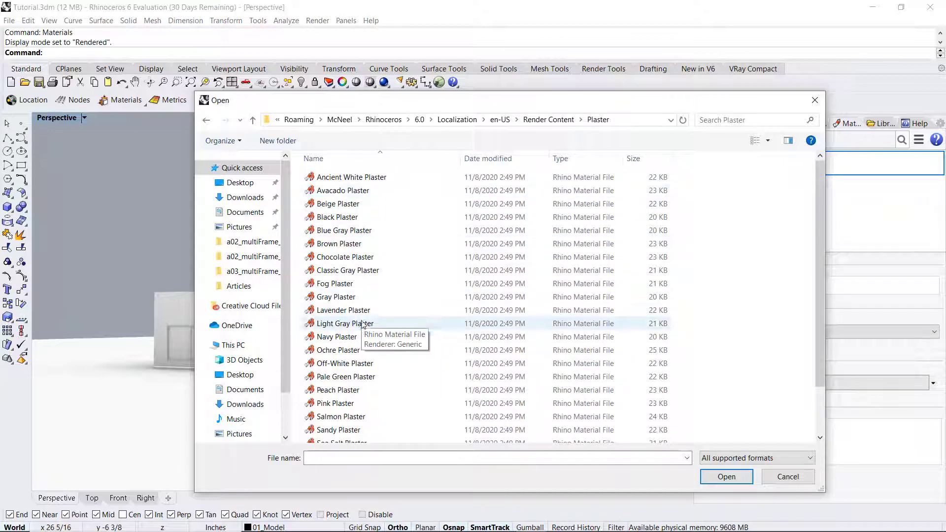
scroll(363, 326, "down", 2)
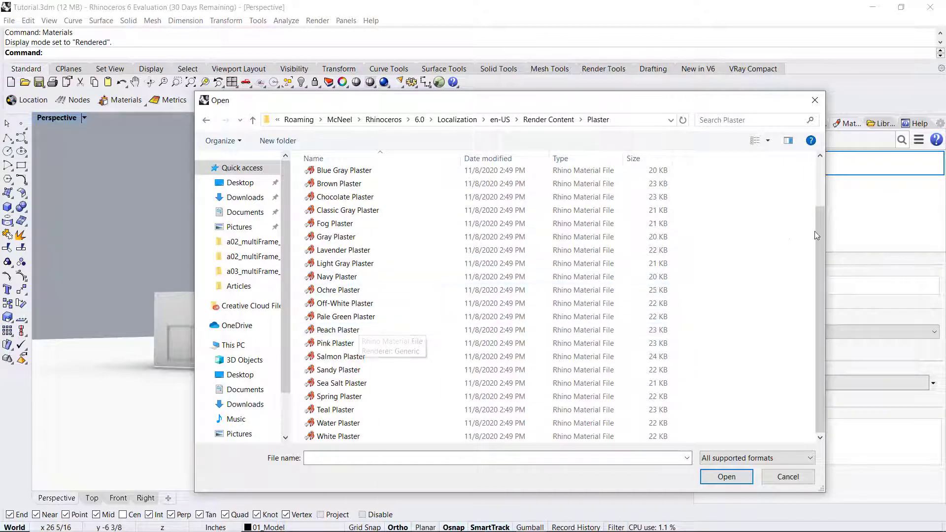
mouse_move(818, 232)
left_mouse_down()
mouse_move(817, 207)
mouse_move(813, 241)
left_mouse_up()
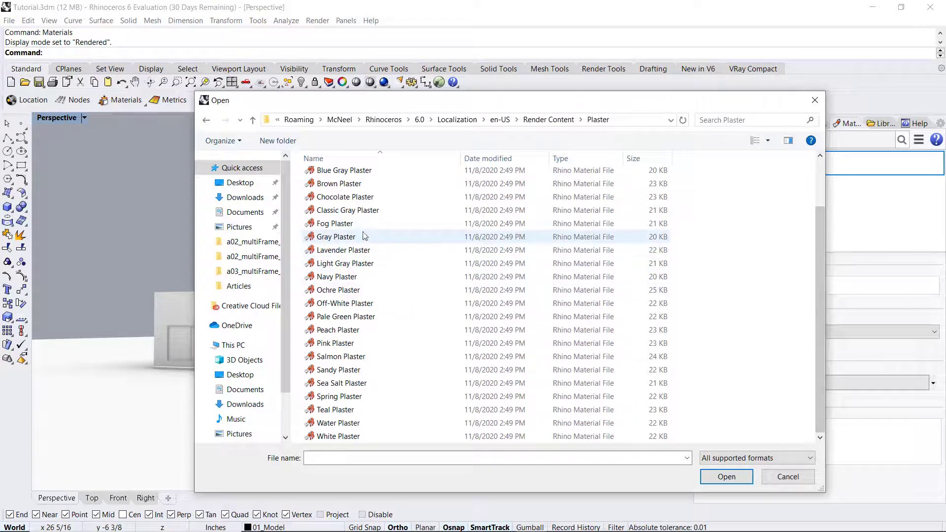
left_click(355, 238)
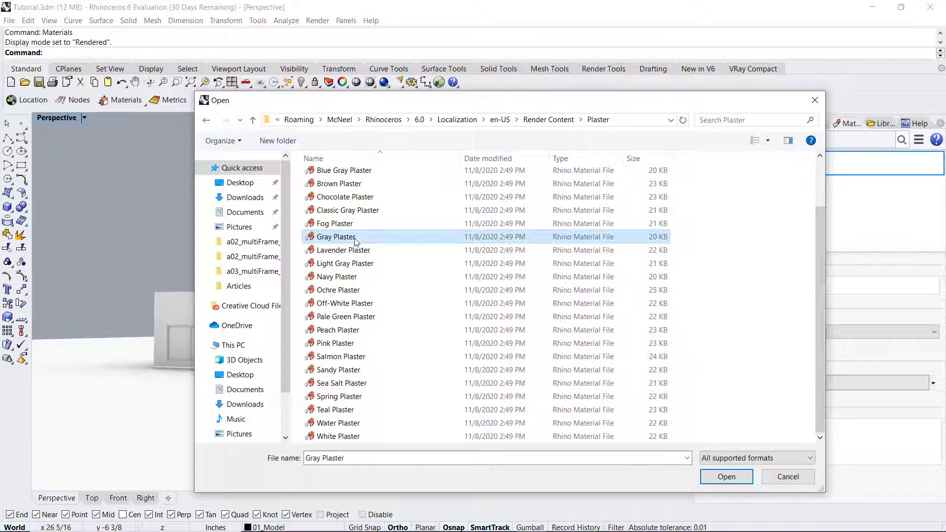
left_click(715, 481)
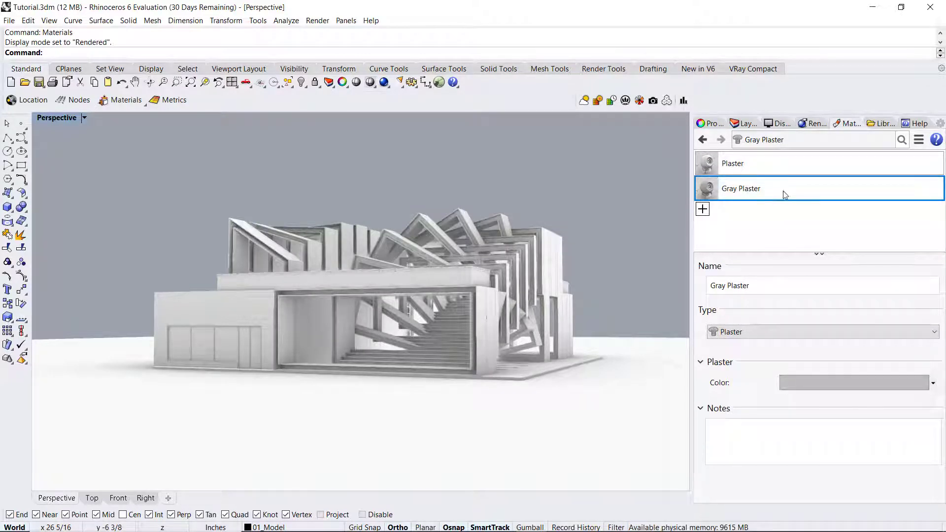
Delete the imported Gray Plaster material from the materials list
right_click(810, 190)
left_click(747, 207)
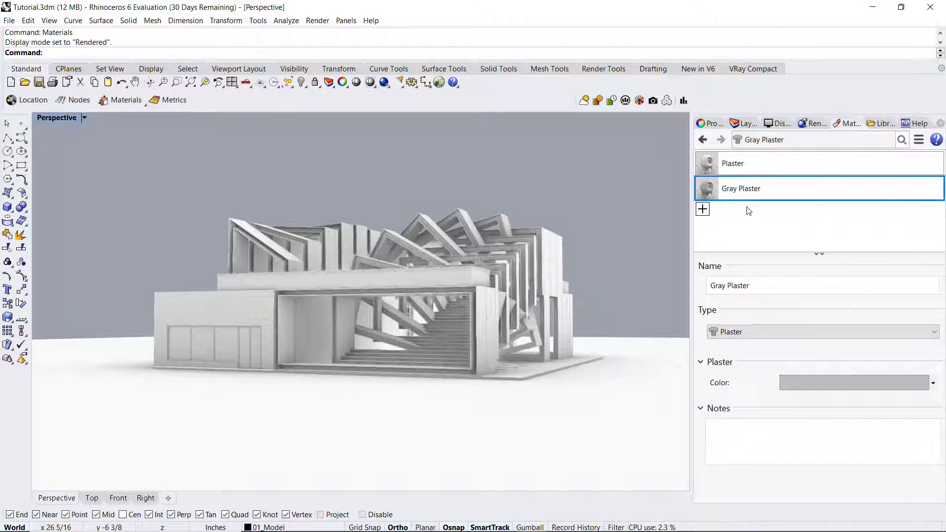
right_click(756, 189)
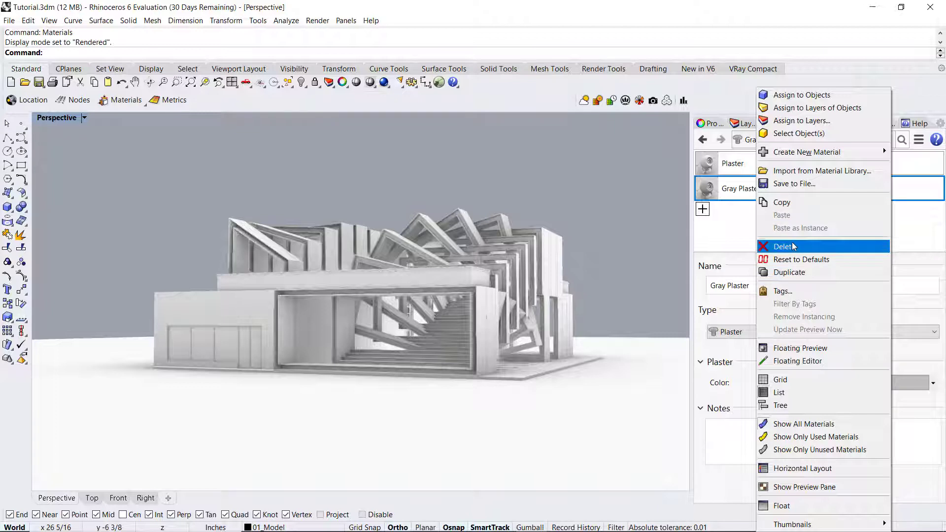
left_click(793, 247)
Check the layer list for the next material and add a new Metal material
left_click(754, 125)
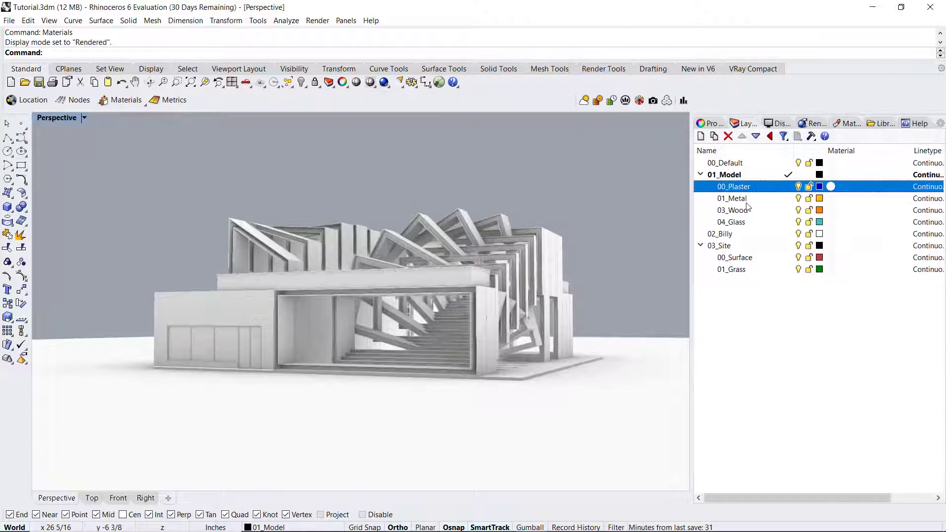
left_click(847, 123)
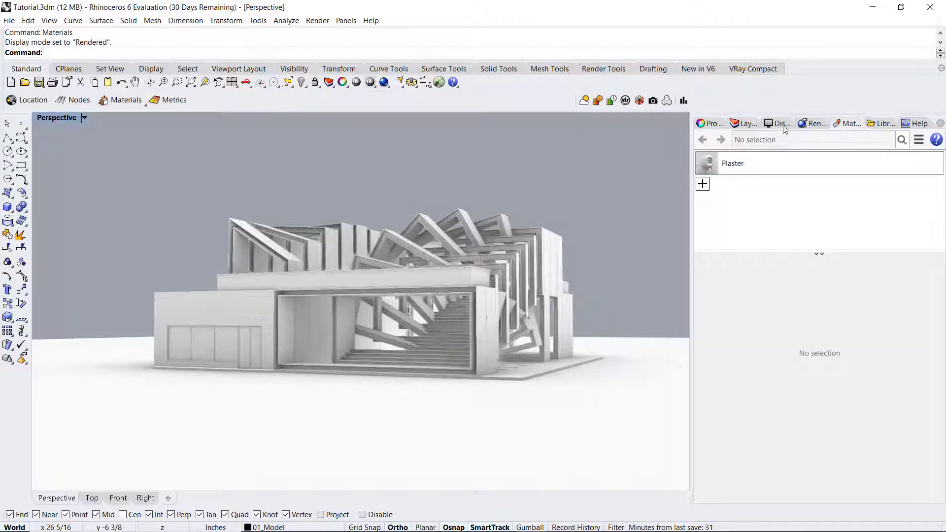
left_click(702, 184)
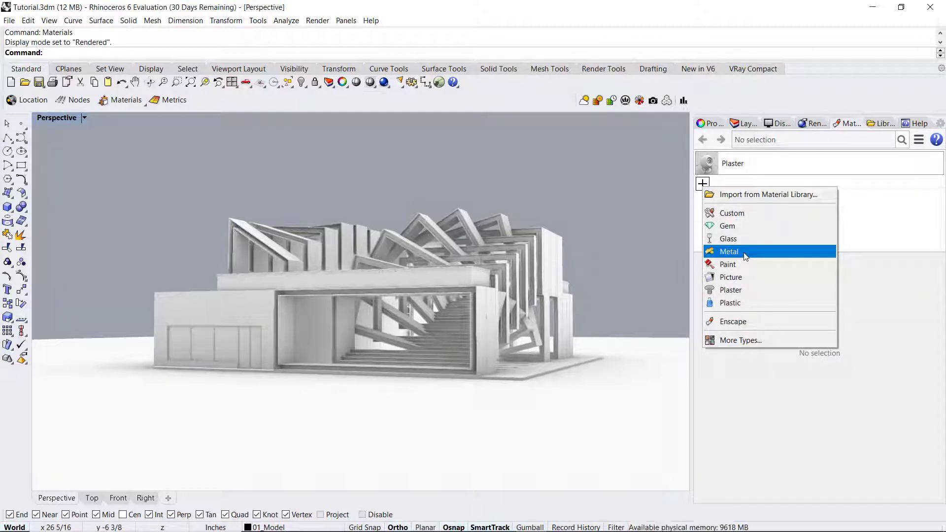
left_click(730, 252)
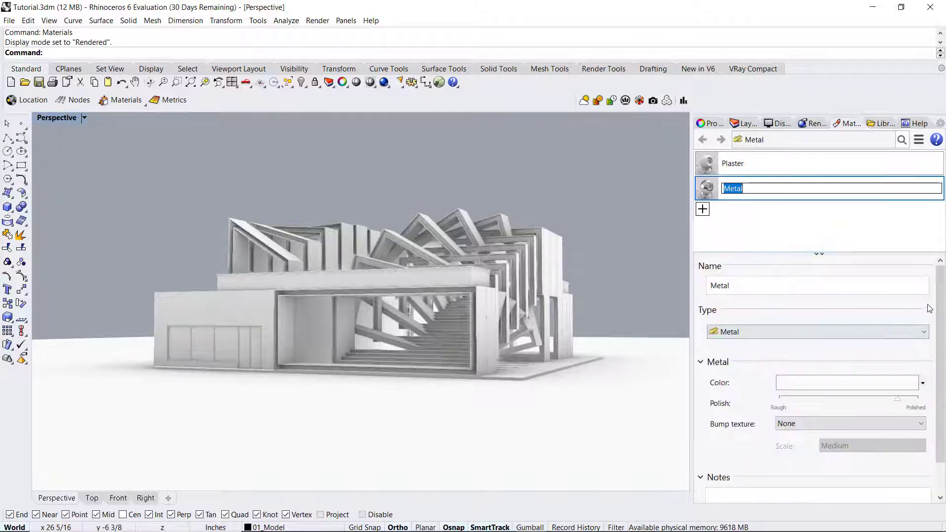
Set the Metal material's color to Stainless steel and lower its polish to about two thirds of the range
scroll(938, 295, "down", 1)
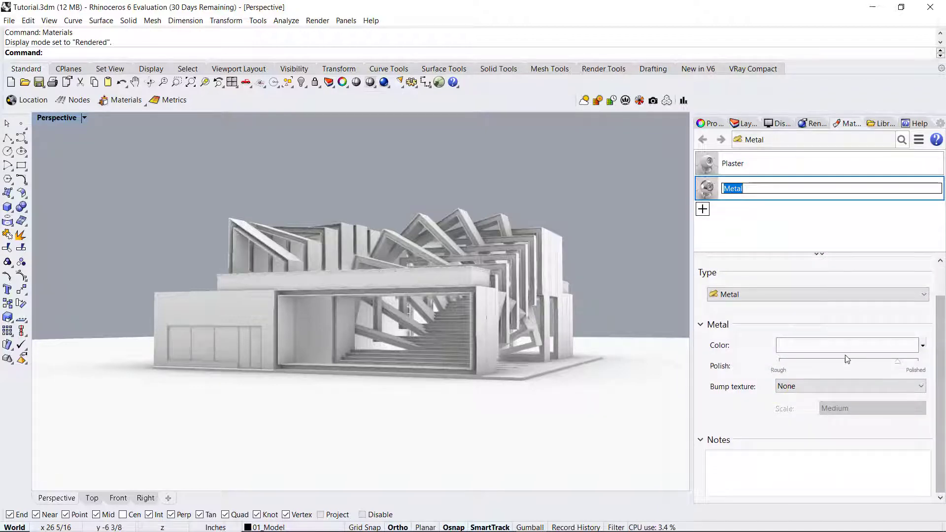
left_click(841, 345)
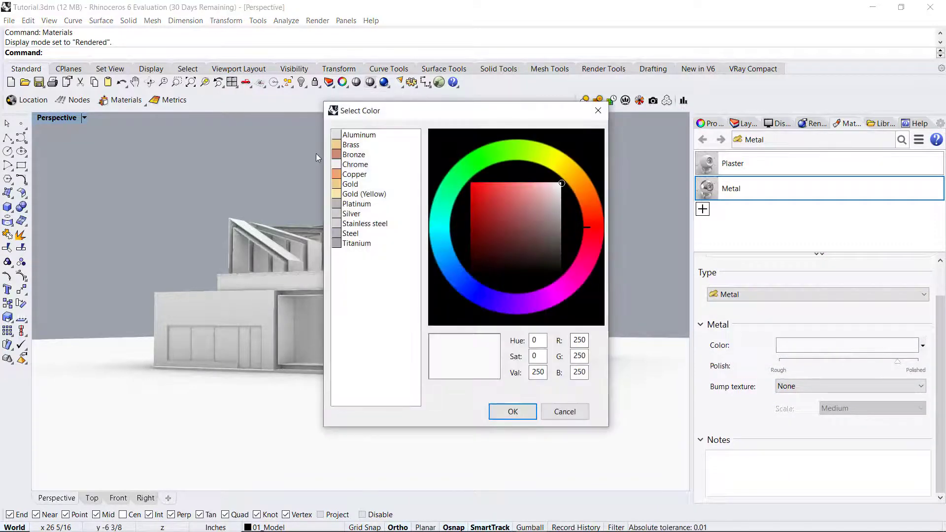
left_click(375, 225)
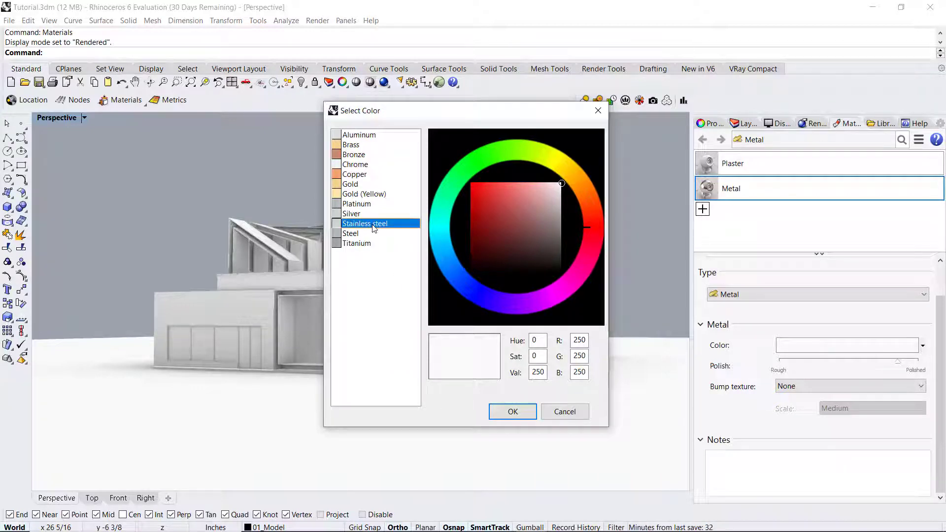
left_click(505, 413)
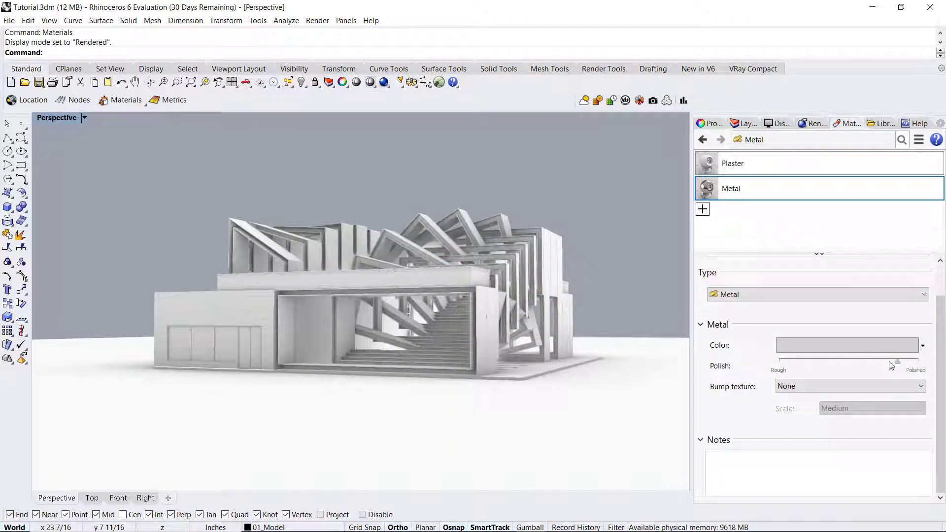
left_click_drag(898, 365, 838, 375)
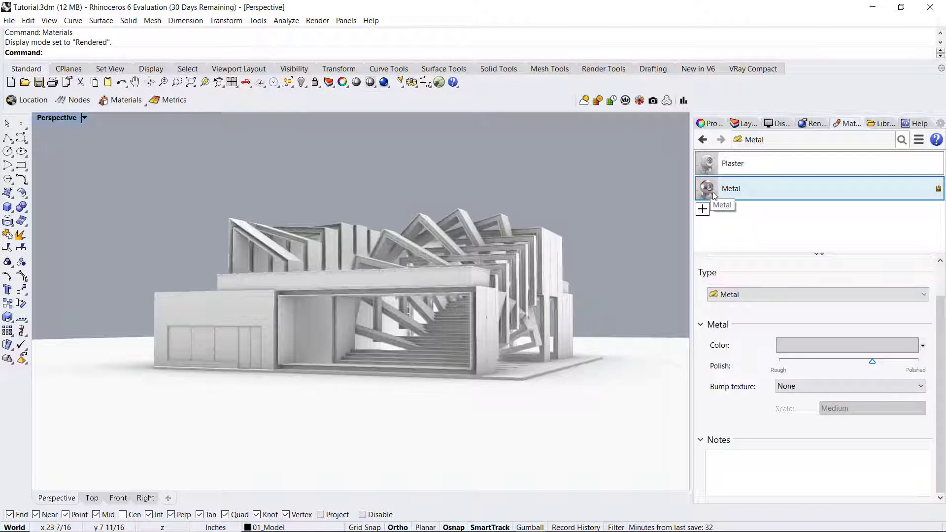
left_click_drag(873, 362, 870, 363)
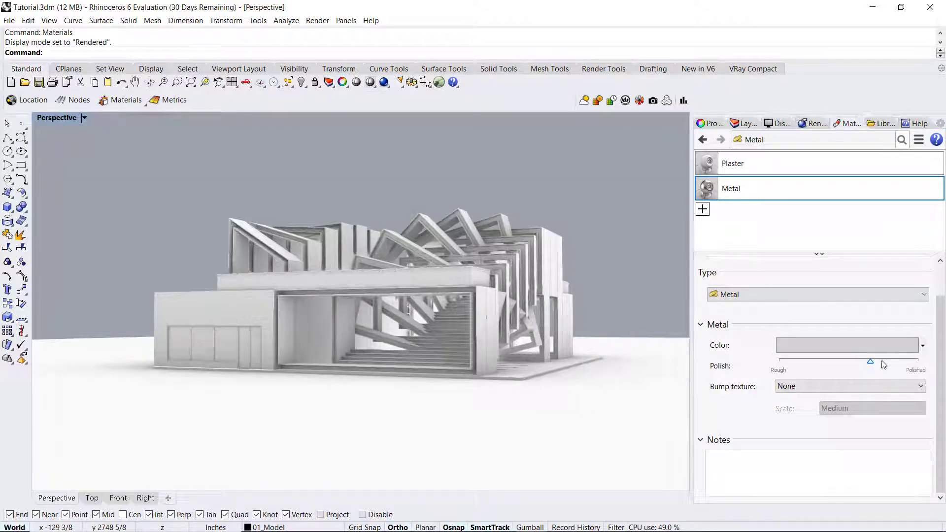
Check the layer list for the next material, 03_Wood, and start importing a material from the material library
left_click(742, 124)
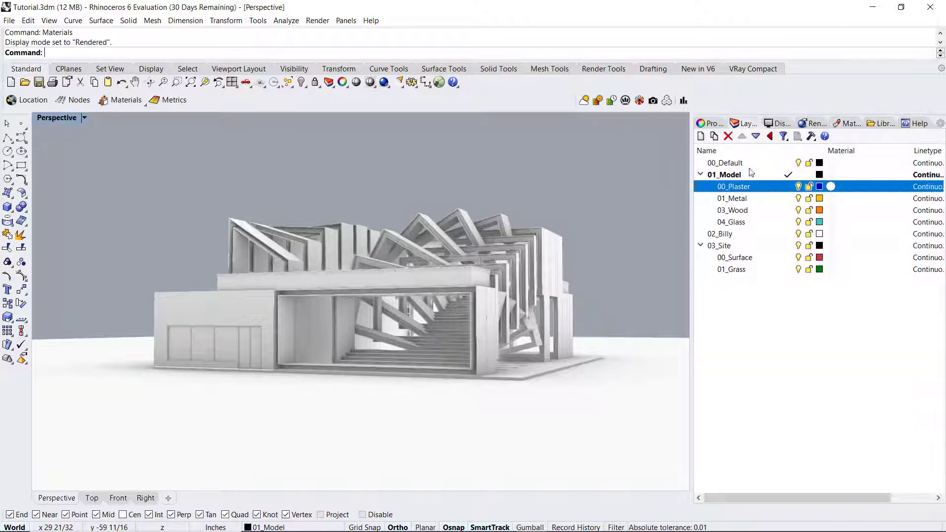
left_click(746, 210)
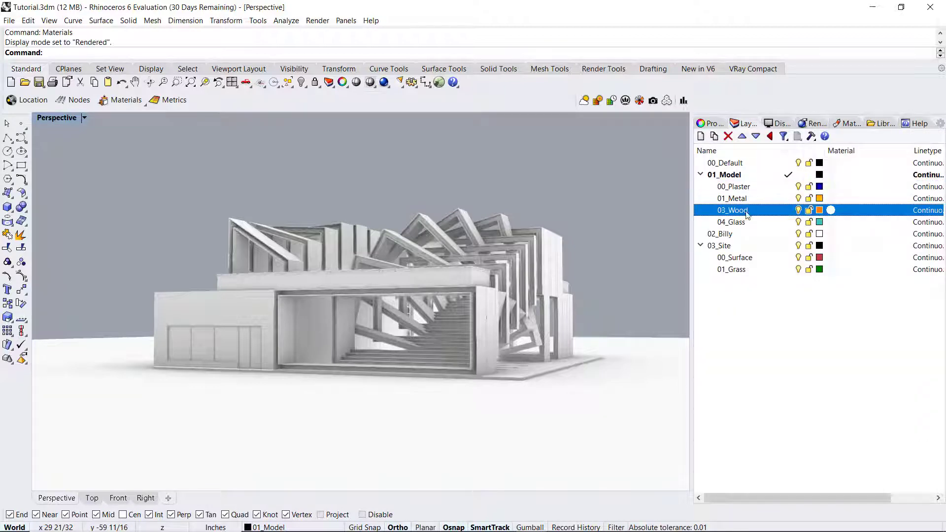
left_click(814, 126)
left_click(847, 126)
left_click(703, 210)
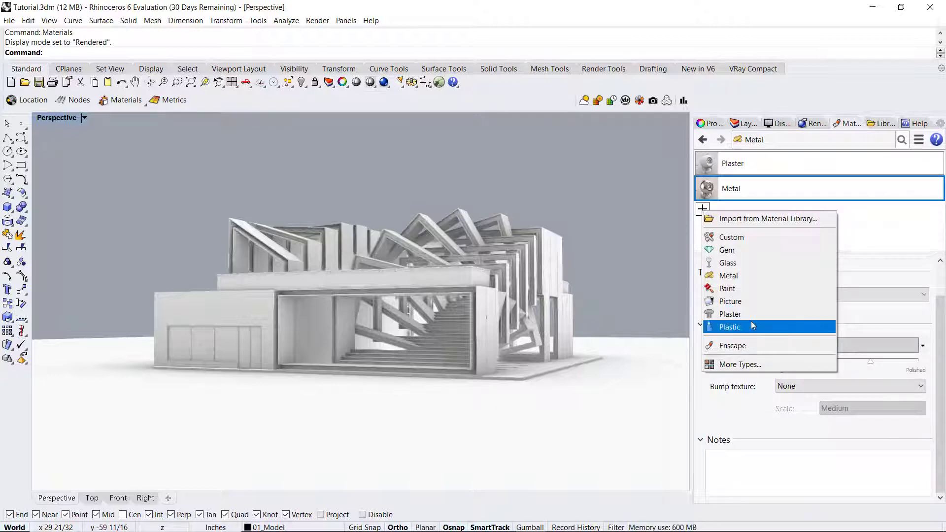
left_click(738, 220)
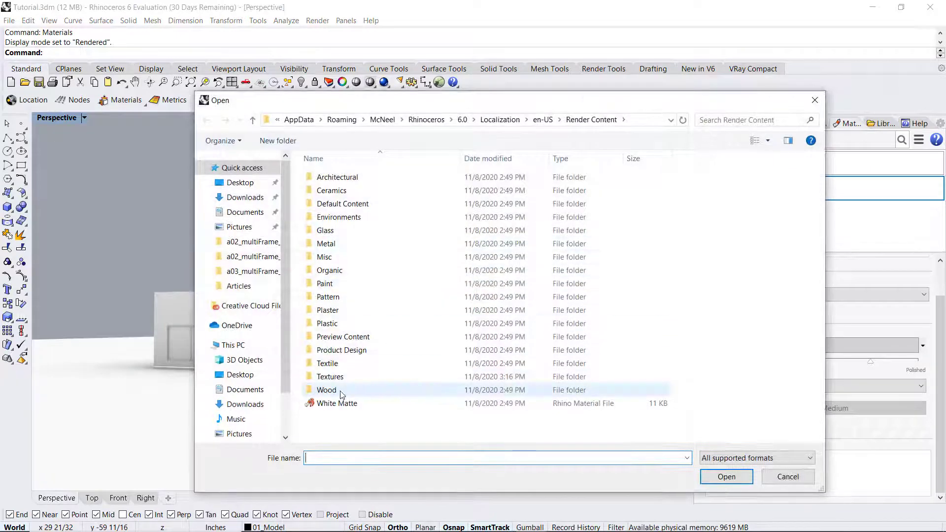
Import the Oak light material from the Oak subfolder of the library's Wood folder
double_click(326, 390)
scroll(339, 276, "down", 2)
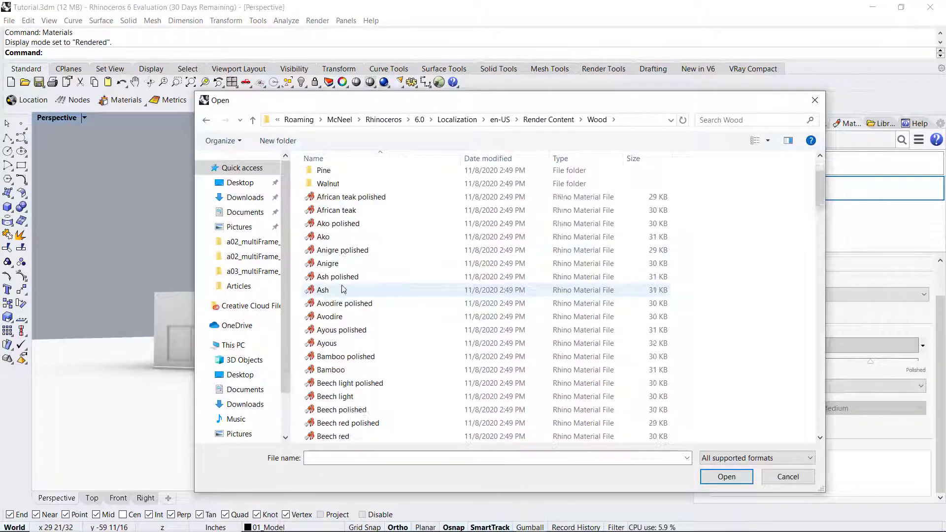
scroll(340, 263, "up", 2)
scroll(341, 259, "down", 5)
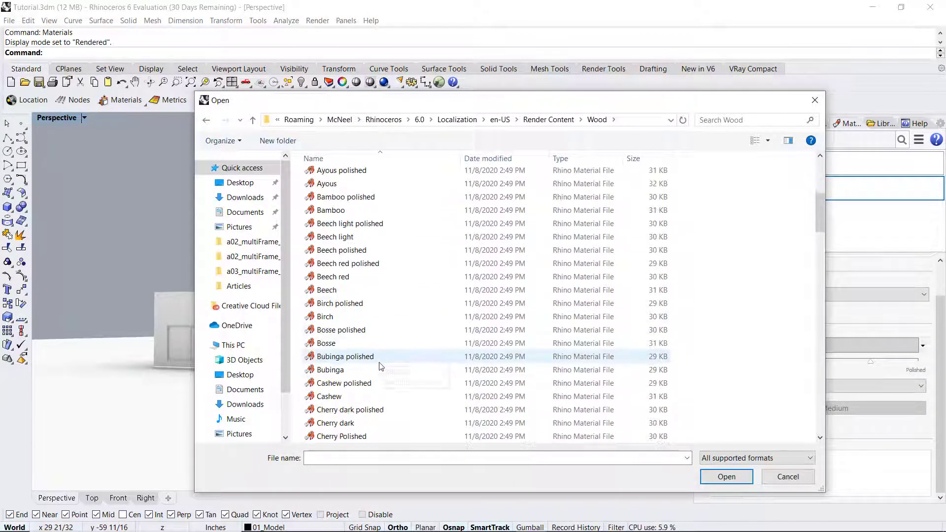
scroll(343, 365, "up", 5)
double_click(325, 204)
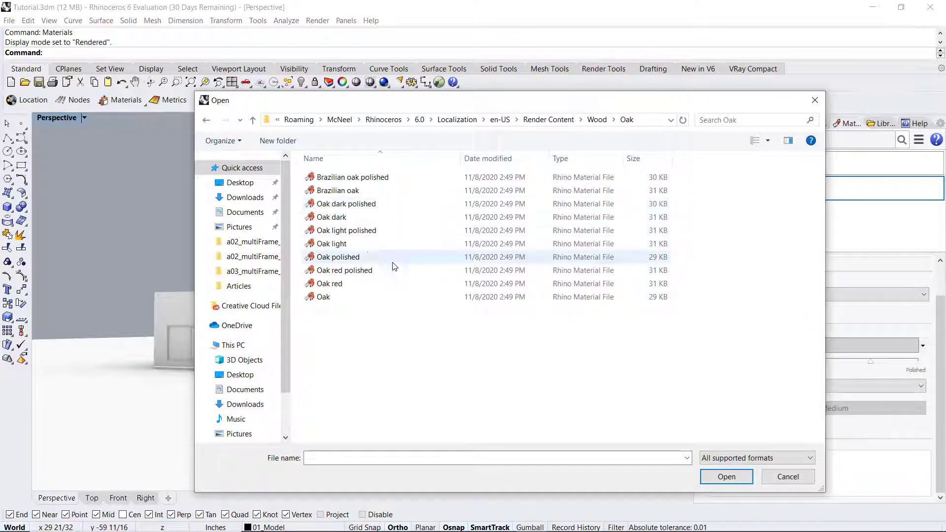
double_click(358, 246)
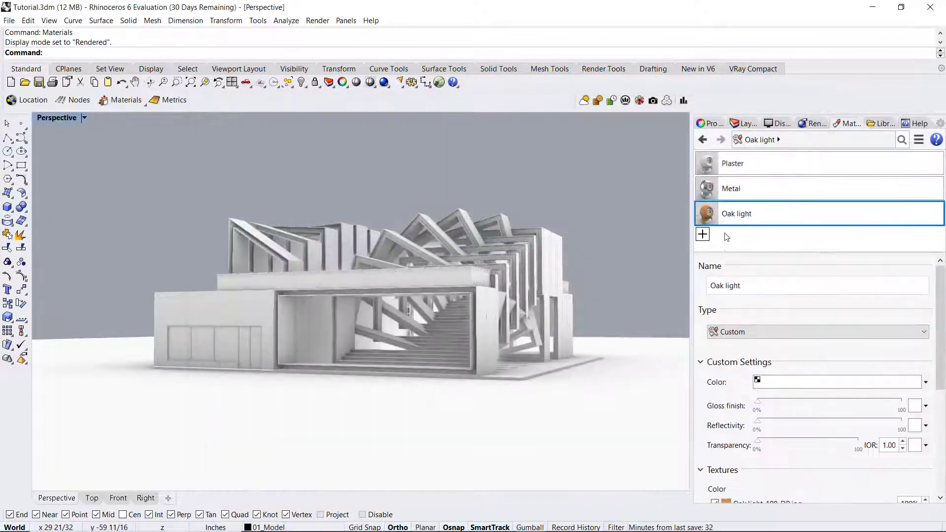
Examine the Oak light material's custom settings and its color texture's bitmap and mapping settings
scroll(933, 300, "down", 3)
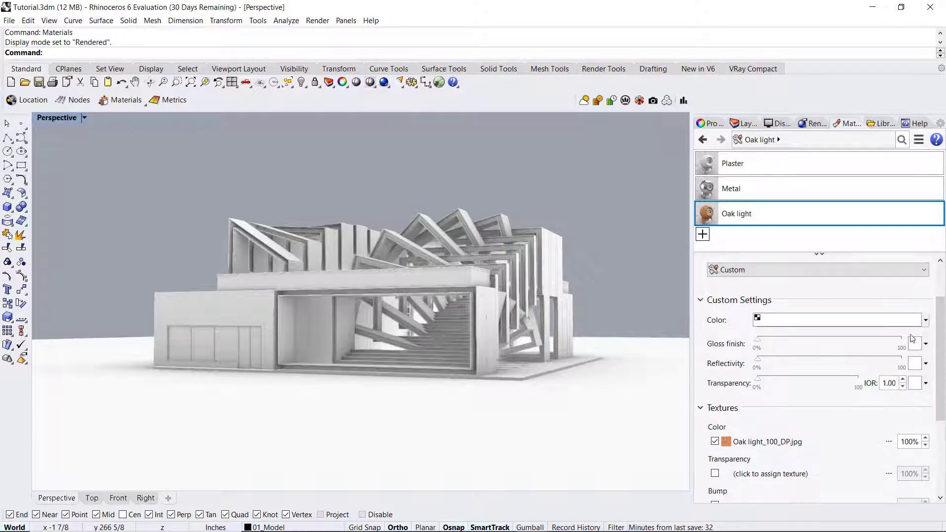
scroll(933, 334, "up", 3)
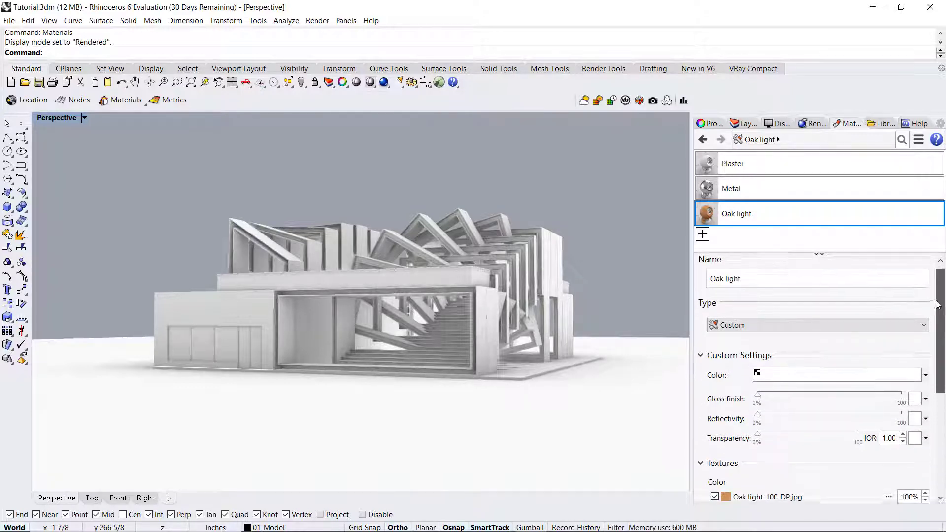
scroll(792, 338, "down", 2)
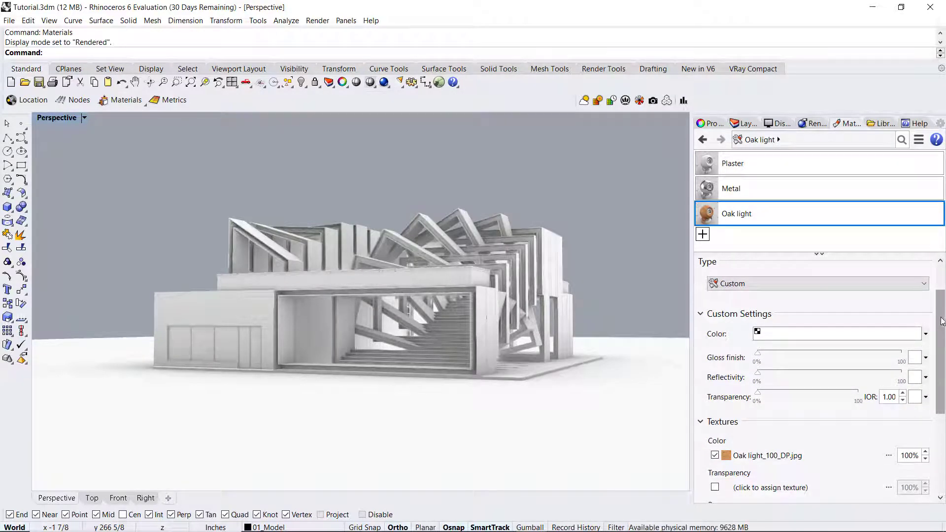
scroll(907, 345, "down", 1)
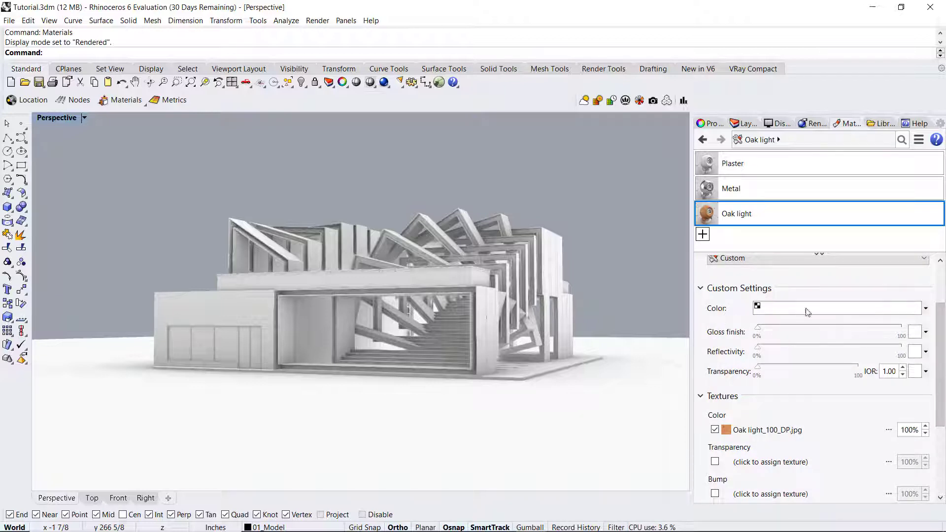
scroll(942, 343, "down", 3)
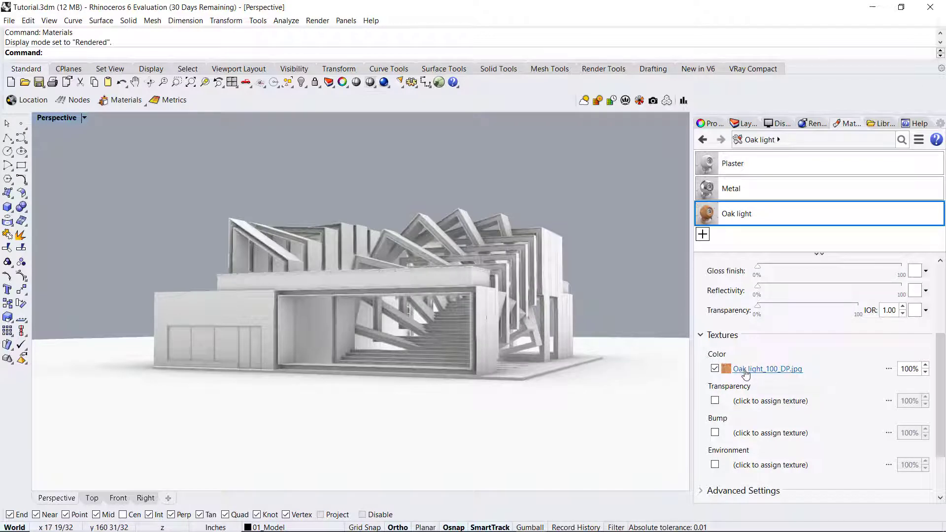
left_click(746, 374)
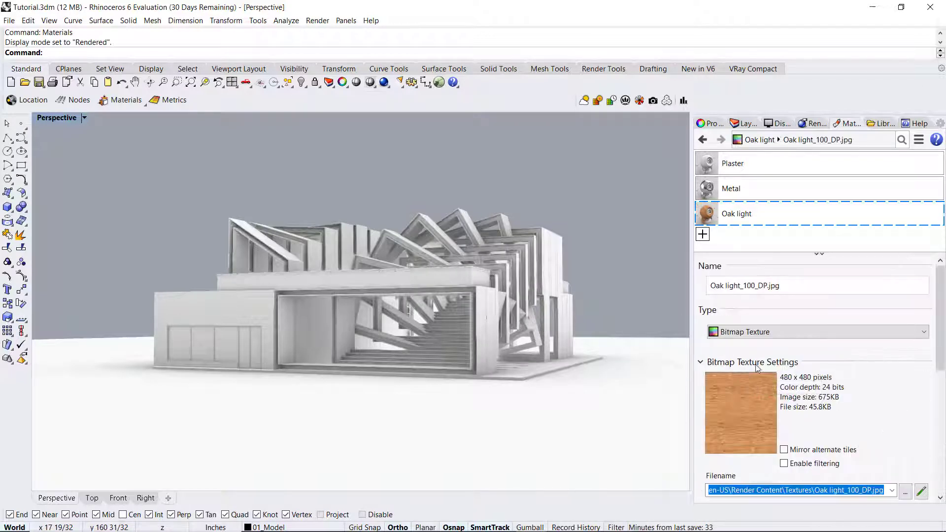
scroll(798, 321, "down", 5)
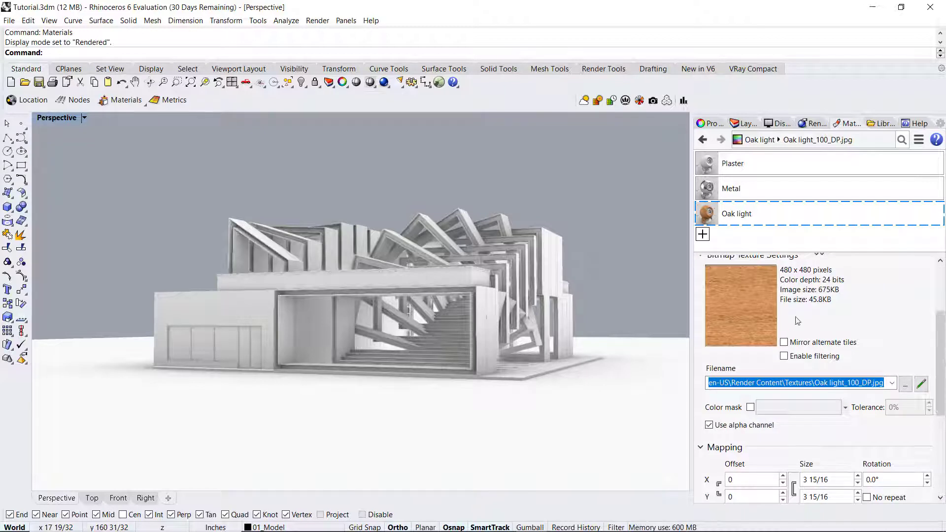
scroll(895, 338, "down", 4)
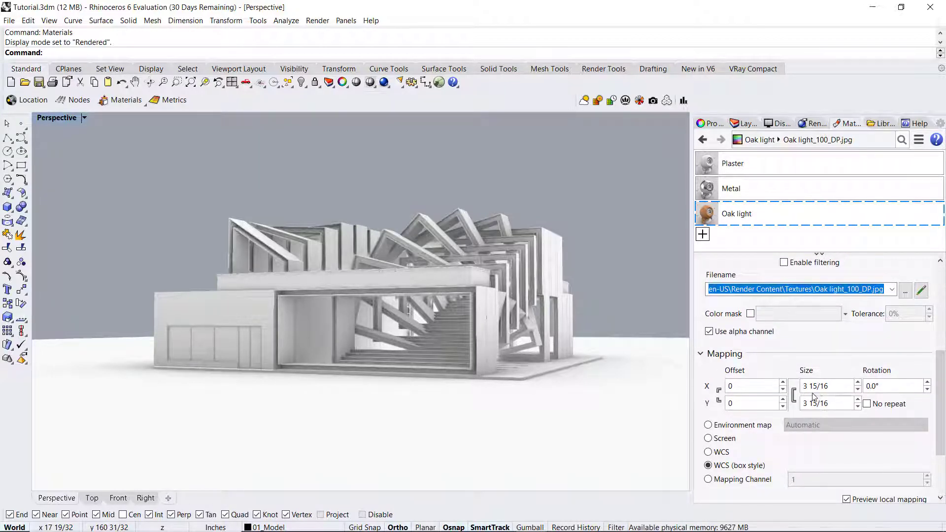
scroll(768, 305, "up", 9)
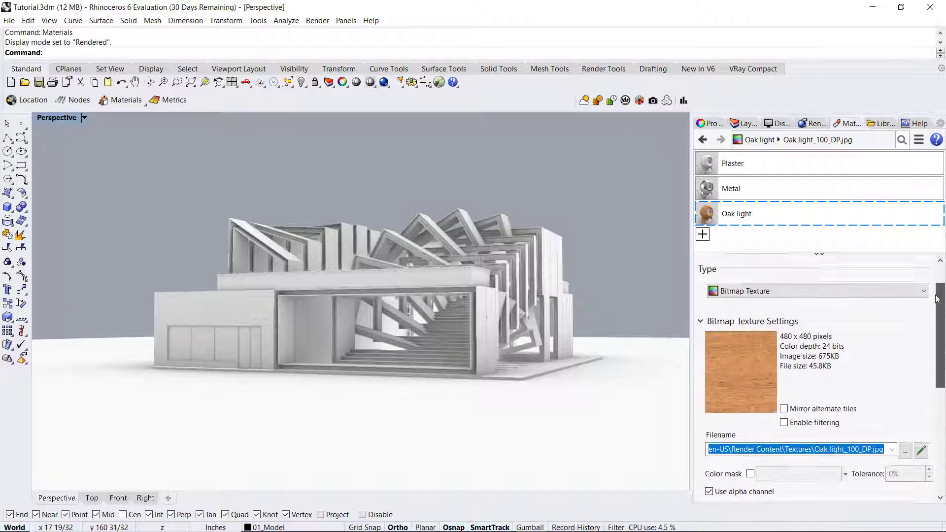
Check the layer list for the next material and add a new Glass material
left_click(704, 237)
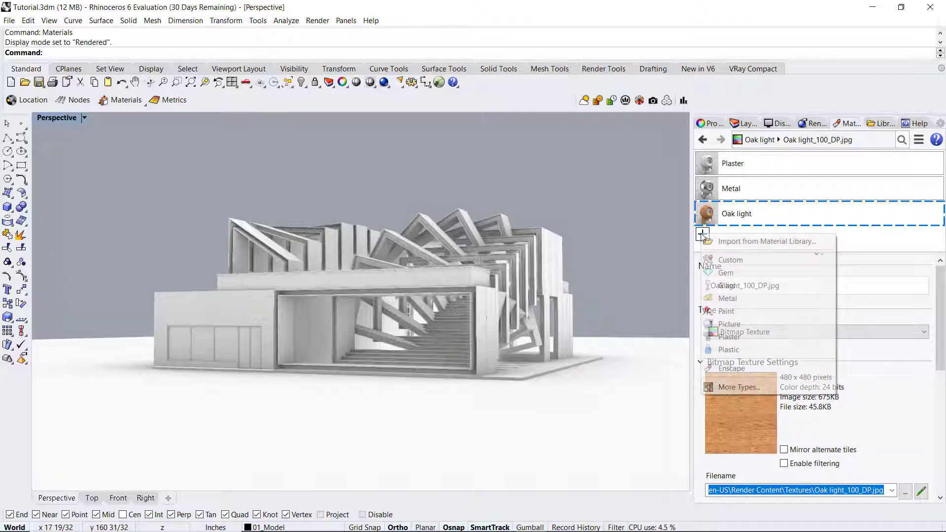
left_click(739, 123)
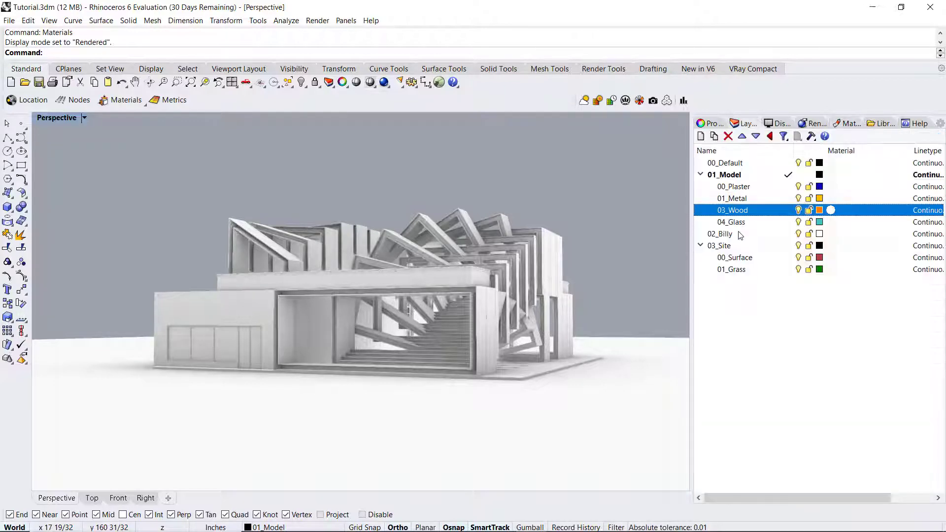
left_click(846, 123)
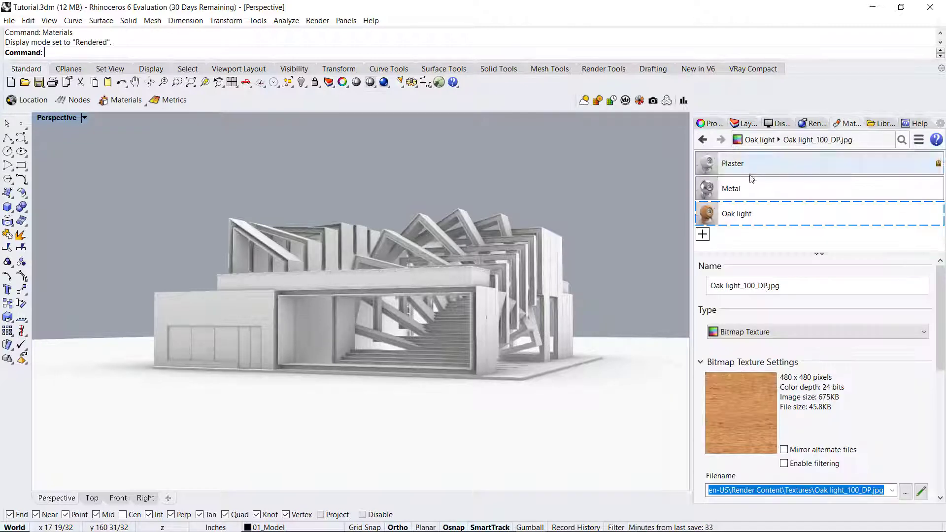
left_click(703, 234)
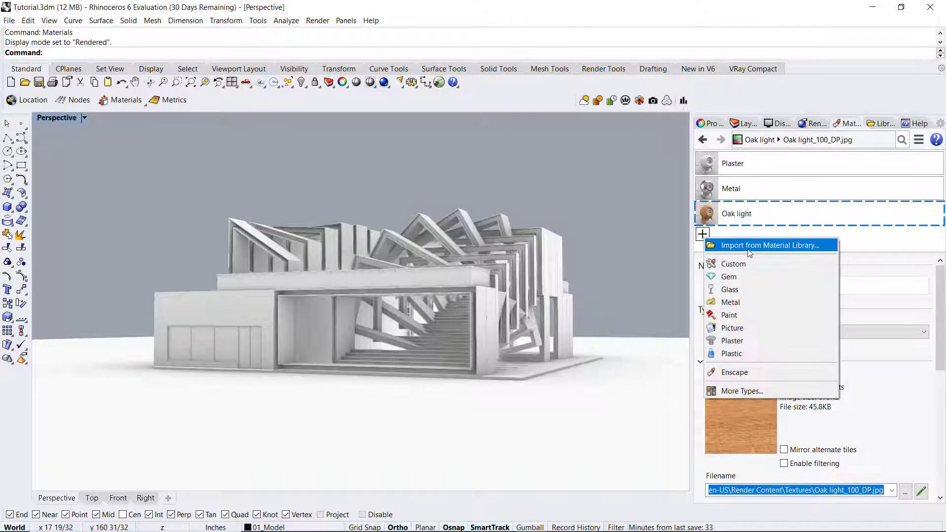
left_click(740, 293)
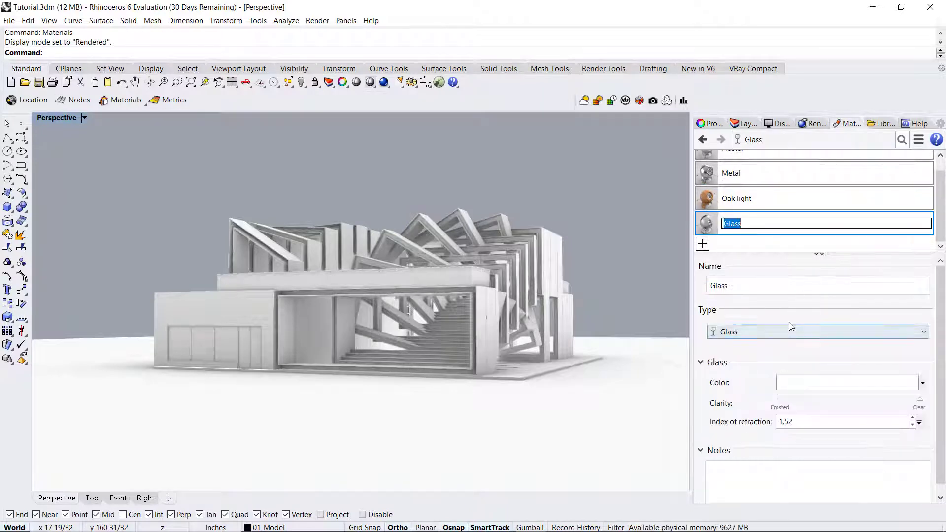
Set the Glass material's color to Turquoise and lower its clarity to about two thirds of the range
left_click(777, 384)
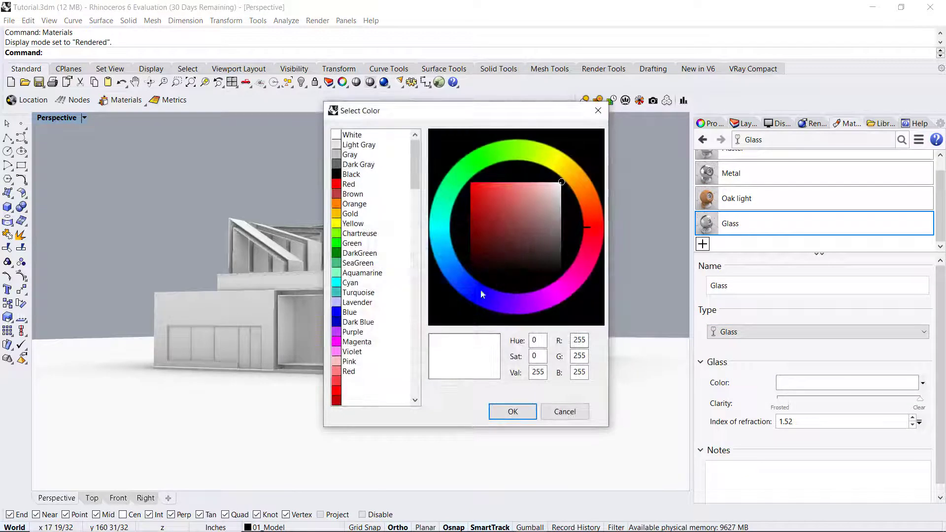
scroll(388, 234, "down", 2)
scroll(388, 235, "down", 10)
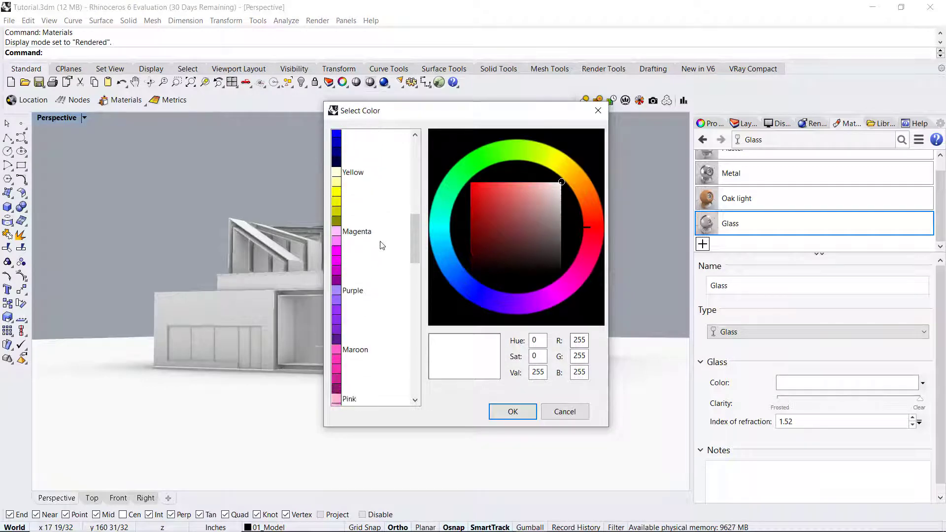
scroll(383, 245, "up", 12)
scroll(383, 245, "up", 1)
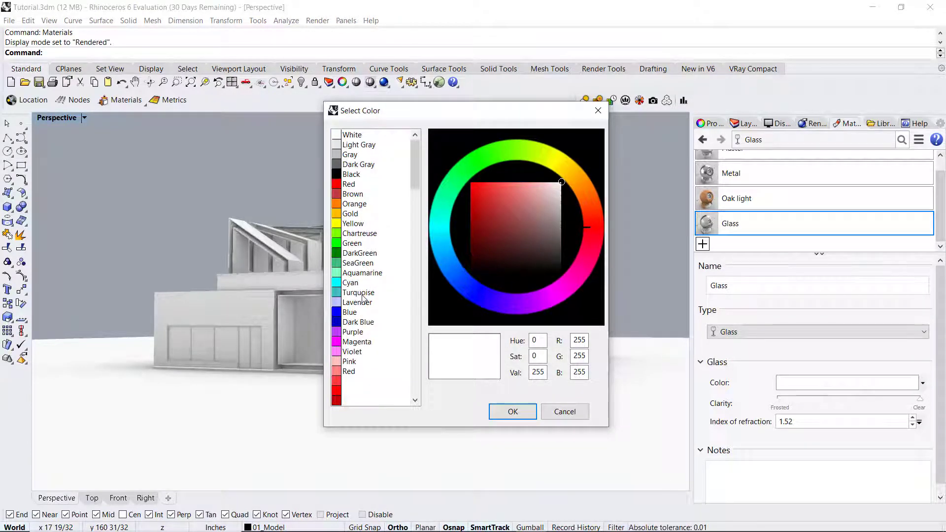
left_click(360, 293)
left_click(504, 412)
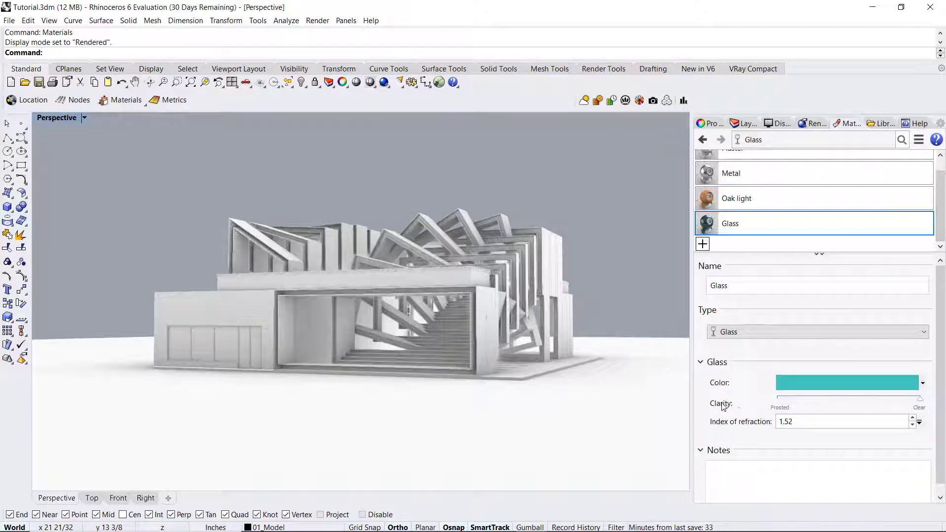
left_click_drag(919, 398, 837, 400)
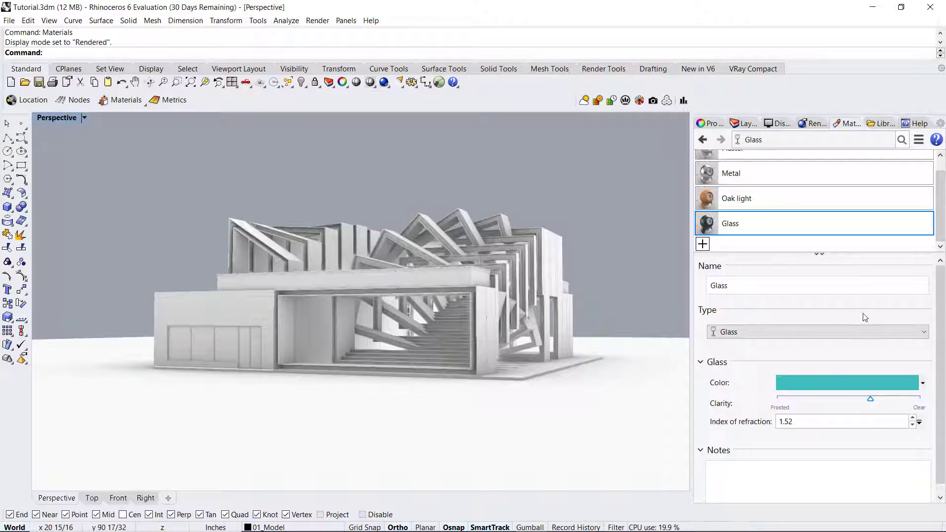
left_click(710, 124)
right_click_drag(355, 223, 562, 256)
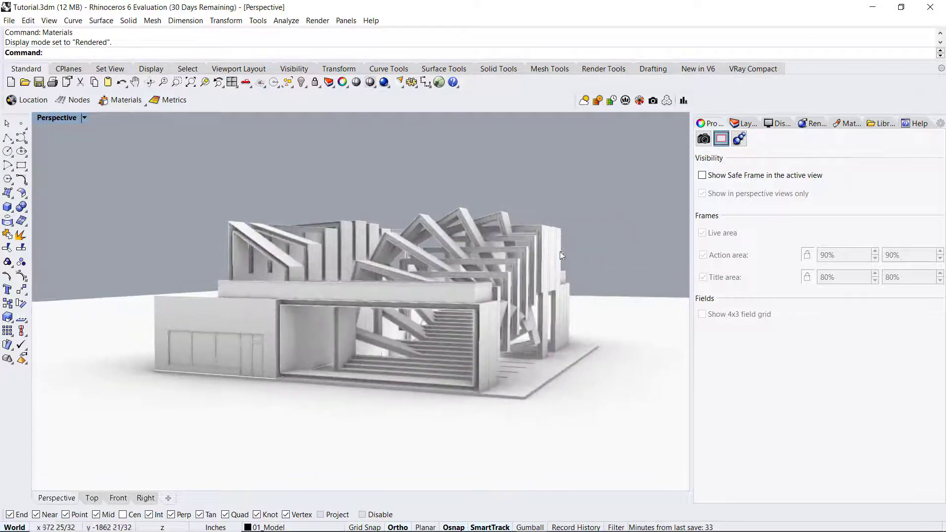
left_click(703, 139)
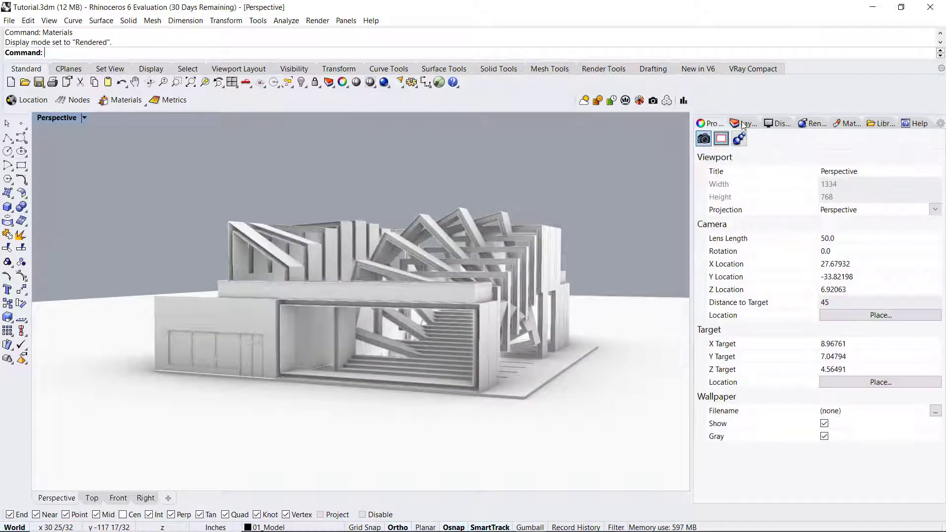
Select all objects on the 00_Plaster layer
left_click(743, 124)
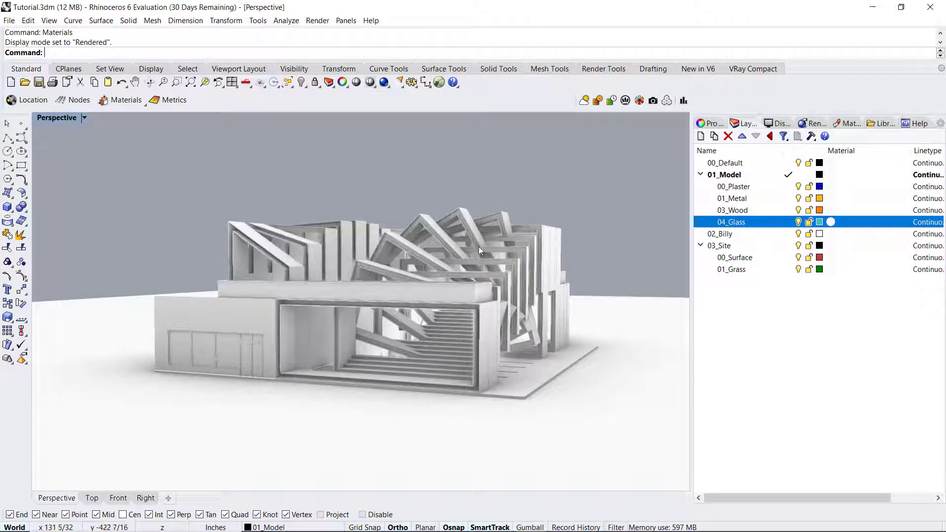
mouse_move(359, 186)
right_mouse_down()
mouse_move(458, 242)
mouse_move(333, 209)
mouse_move(345, 194)
right_mouse_up()
right_click_drag(455, 377, 452, 360)
left_click(745, 187)
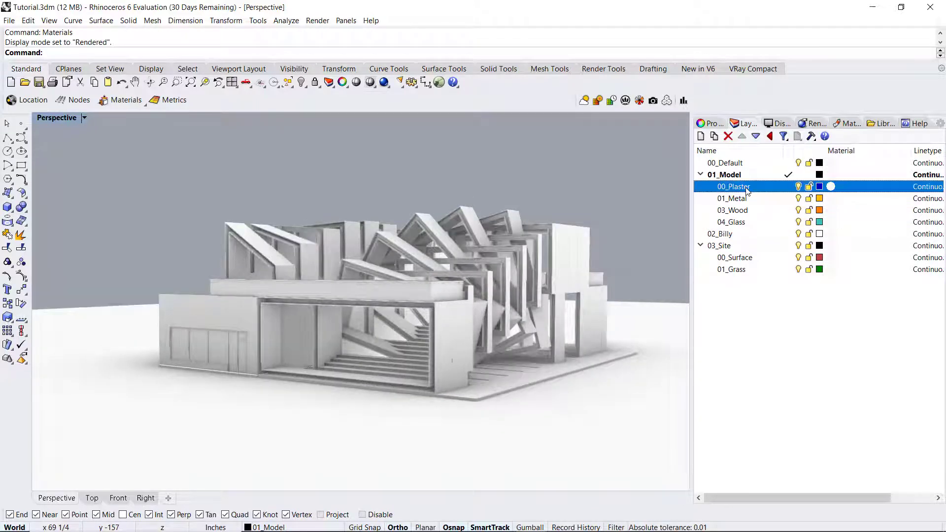
right_click(747, 191)
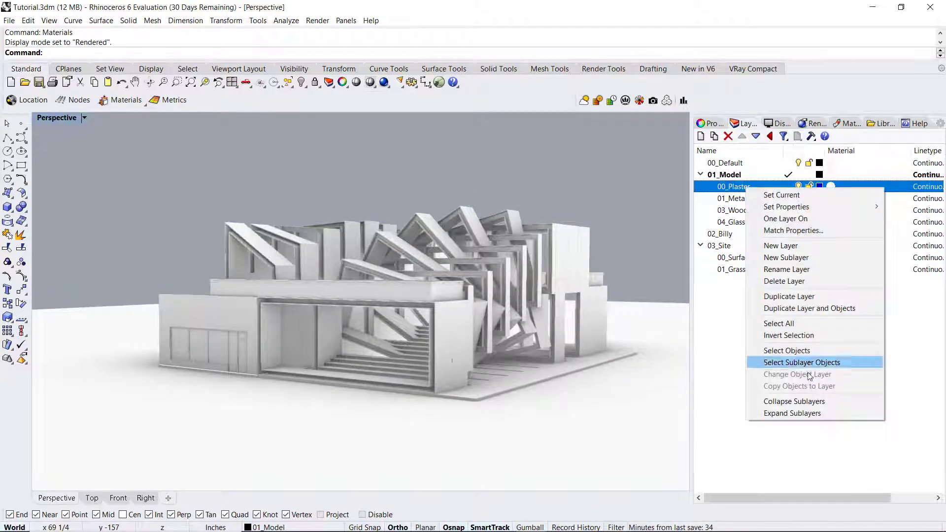
left_click(789, 350)
right_click_drag(360, 298, 397, 293)
Assign the Plaster material to the selected 00_Plaster layer objects in their object properties and deselect them
left_click(709, 123)
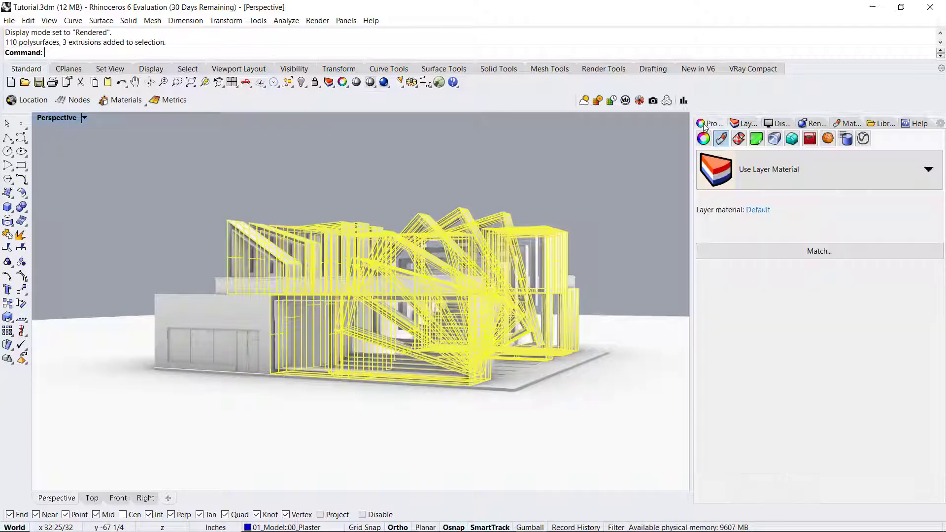
left_click(704, 138)
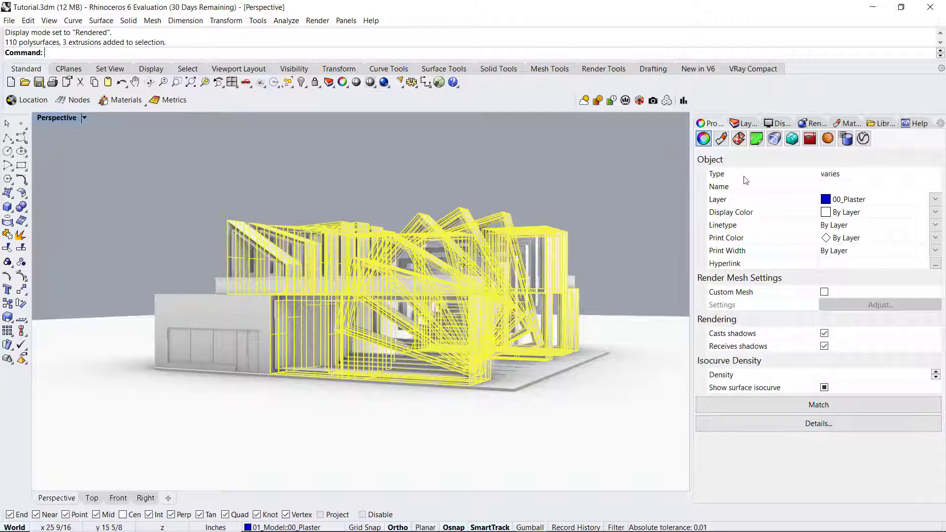
left_click(721, 140)
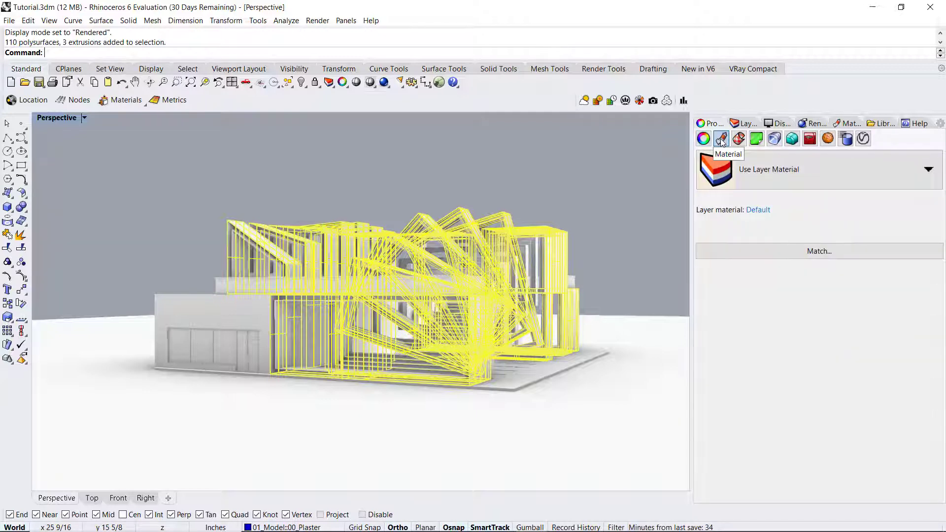
left_click(784, 172)
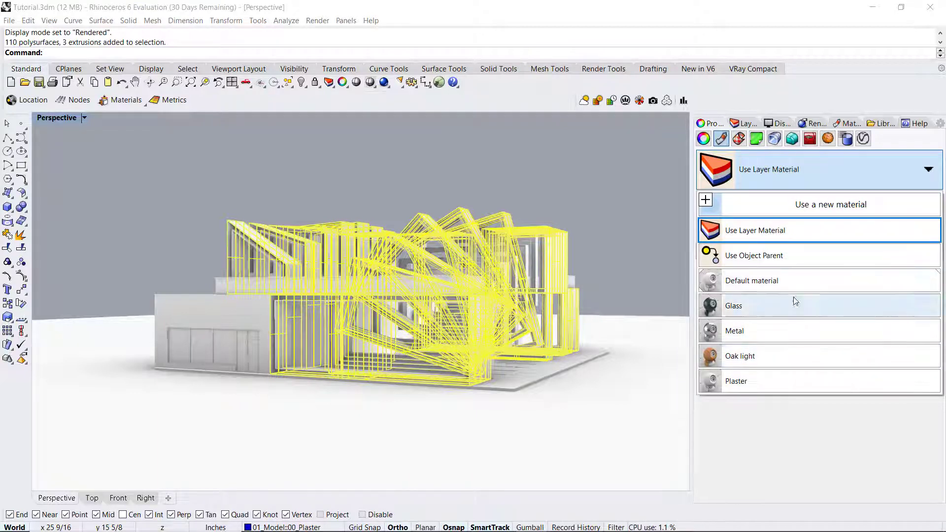
left_click(764, 382)
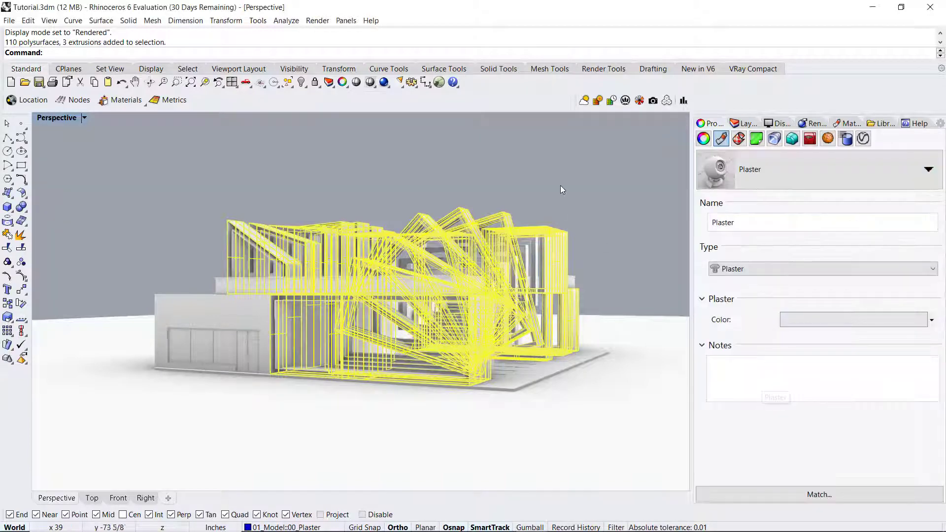
left_click(560, 186)
Examine the plaster surfaces of the building model from several angles and distances
scroll(509, 317, "up", 5)
right_click_drag(509, 317, 434, 374)
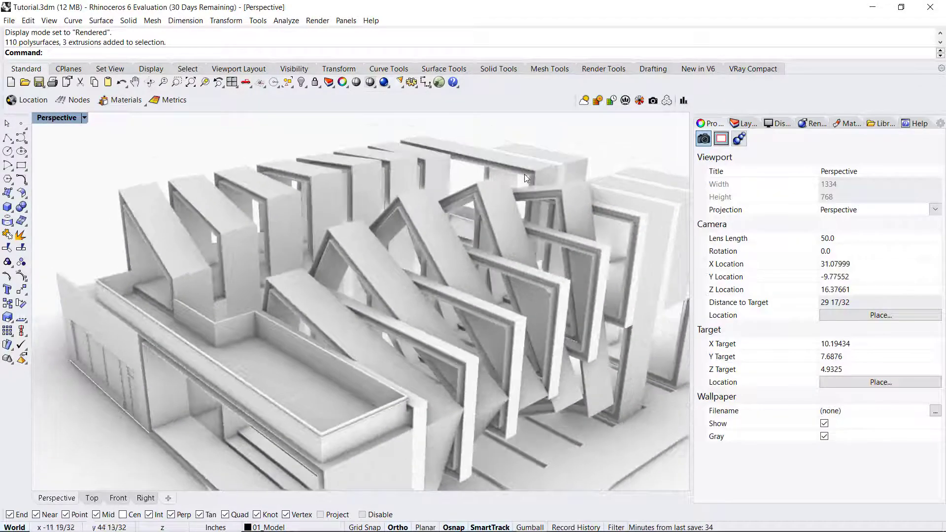
scroll(524, 174, "up", 4)
right_click_drag(512, 283, 483, 252)
scroll(483, 263, "down", 6)
scroll(553, 245, "up", 10)
scroll(561, 229, "down", 18)
scroll(454, 232, "up", 10)
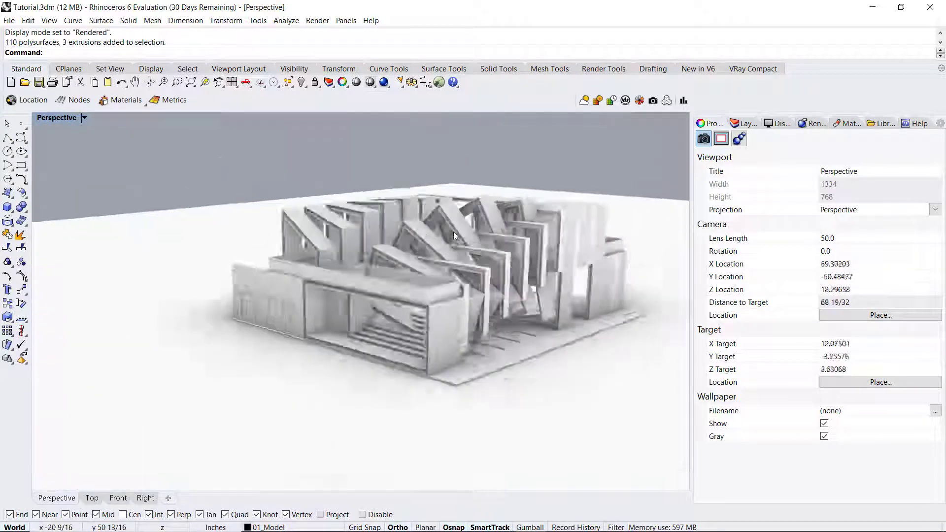
right_click_drag(466, 287, 509, 259)
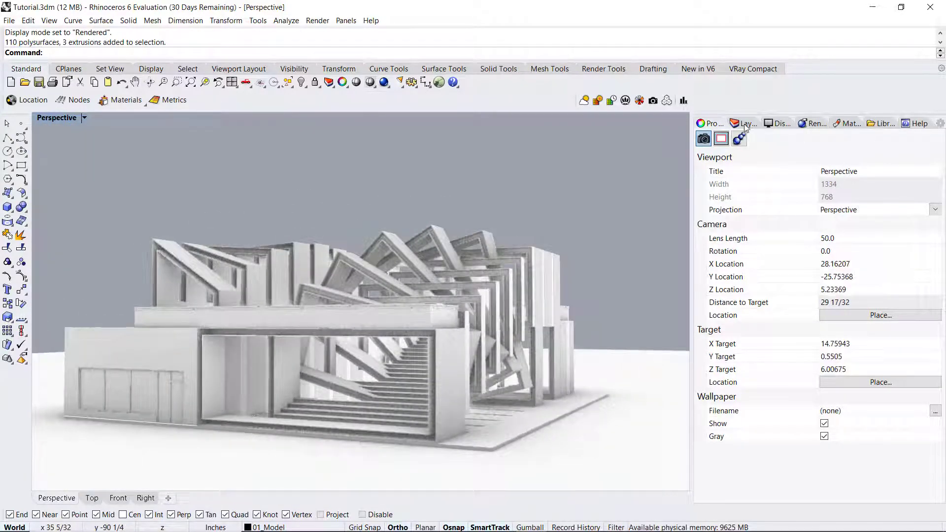
Select all objects on the 01_Metal layer and assign the Metal material to them
left_click(744, 124)
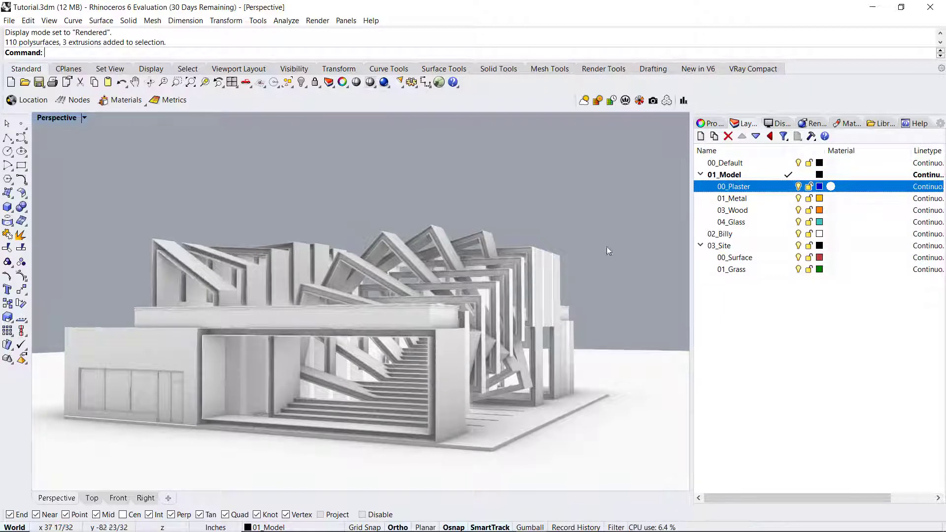
right_click_drag(609, 251, 462, 279)
right_click(763, 198)
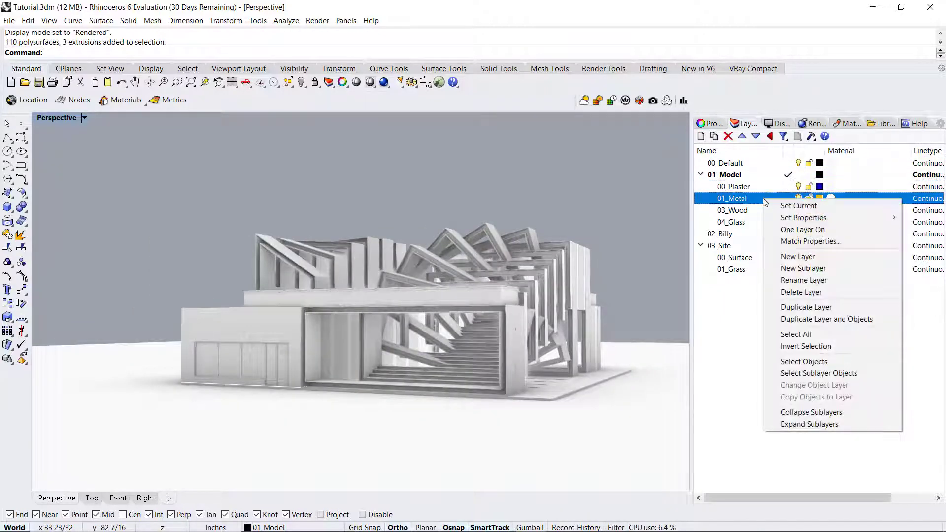
left_click(808, 362)
left_click(718, 128)
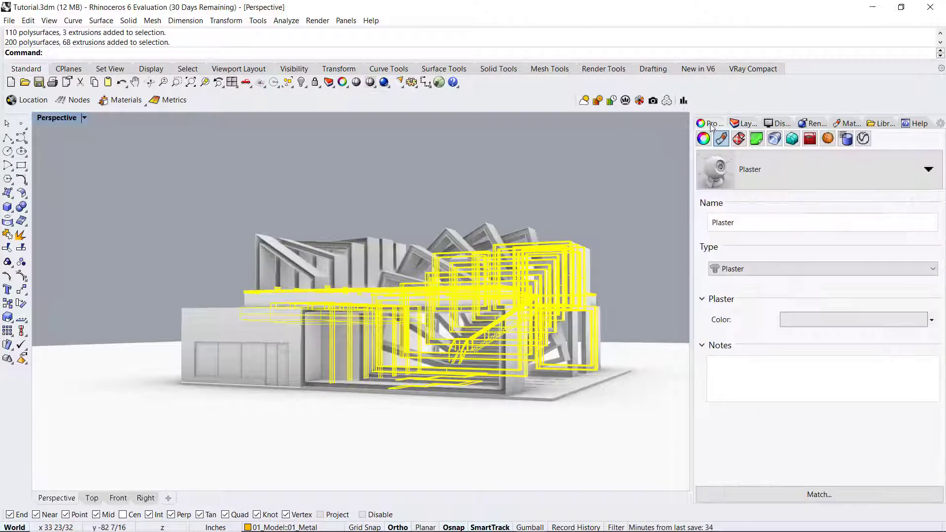
left_click(722, 138)
left_click(765, 170)
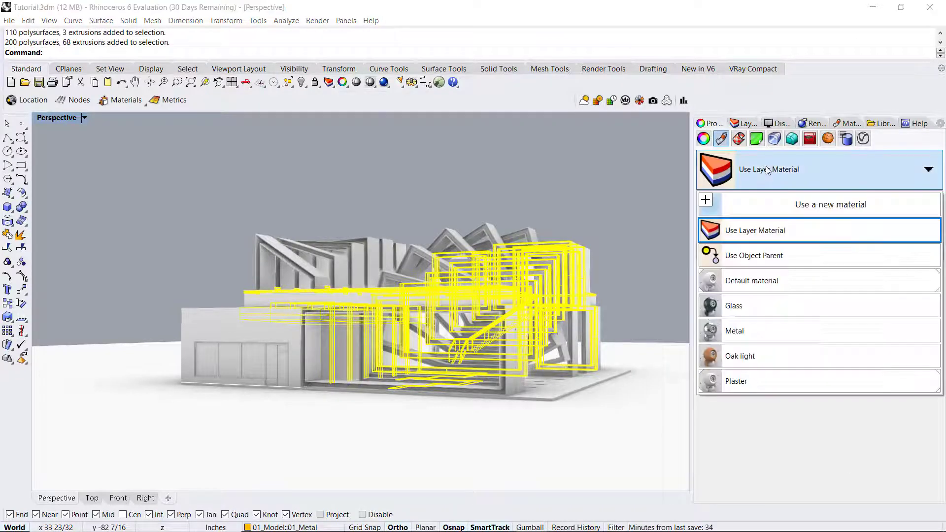
left_click(771, 331)
left_click(495, 188)
scroll(544, 277, "up", 10)
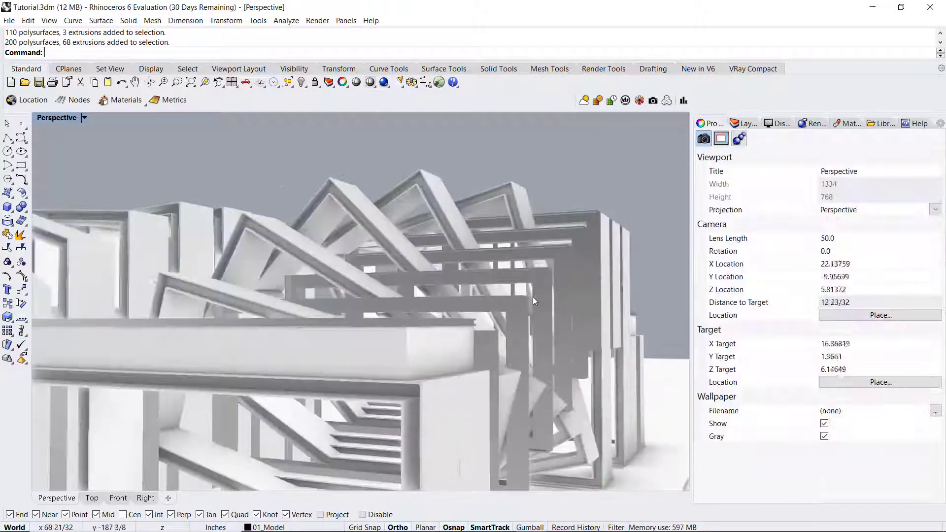
scroll(541, 290, "down", 10)
Select all objects on the 03_Wood layer and assign the Oak light material to them
left_click(734, 126)
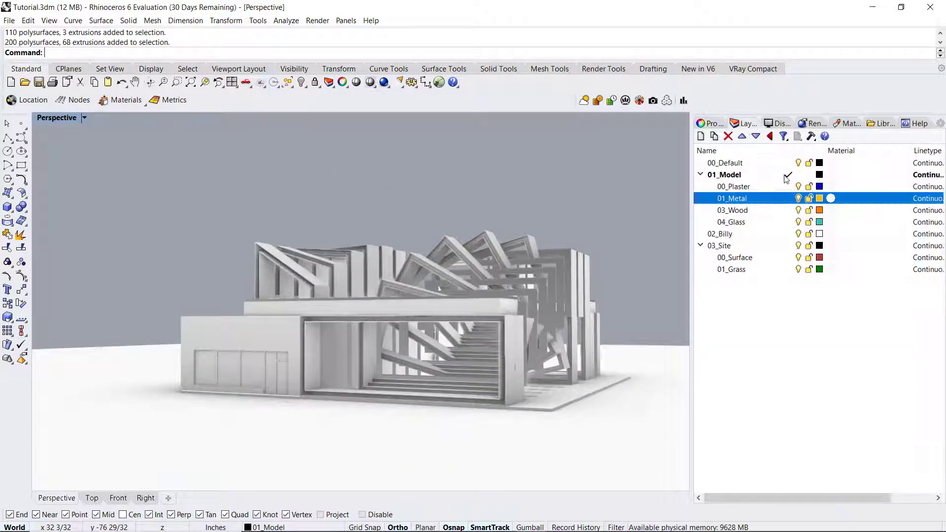
right_click(763, 214)
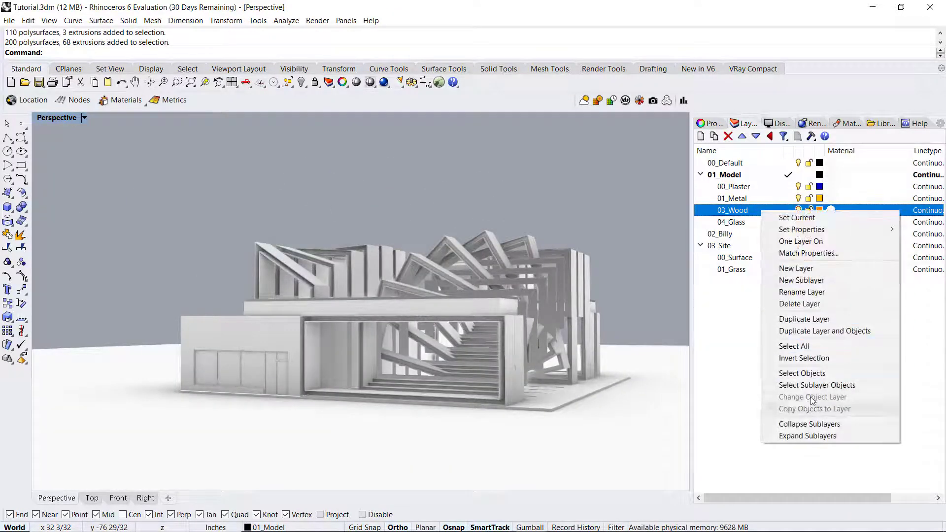
left_click(808, 377)
left_click(710, 124)
left_click(721, 138)
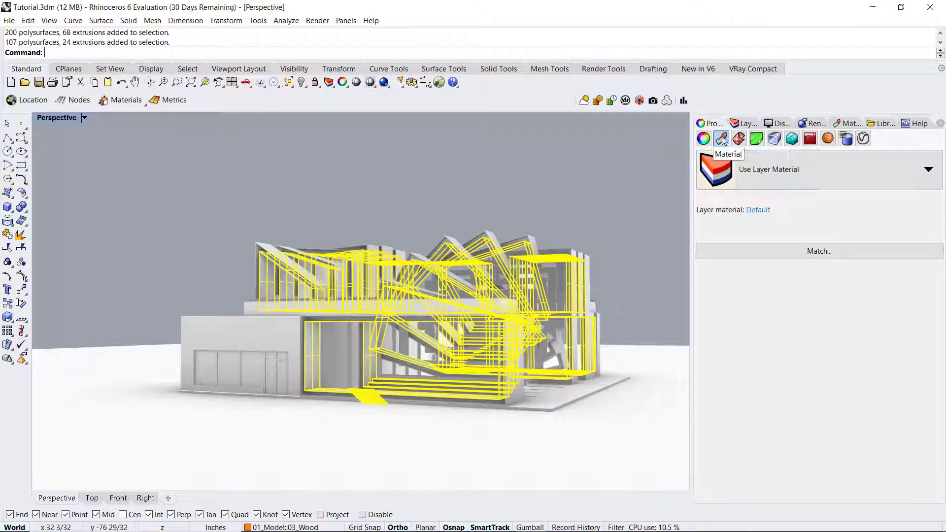
left_click(754, 169)
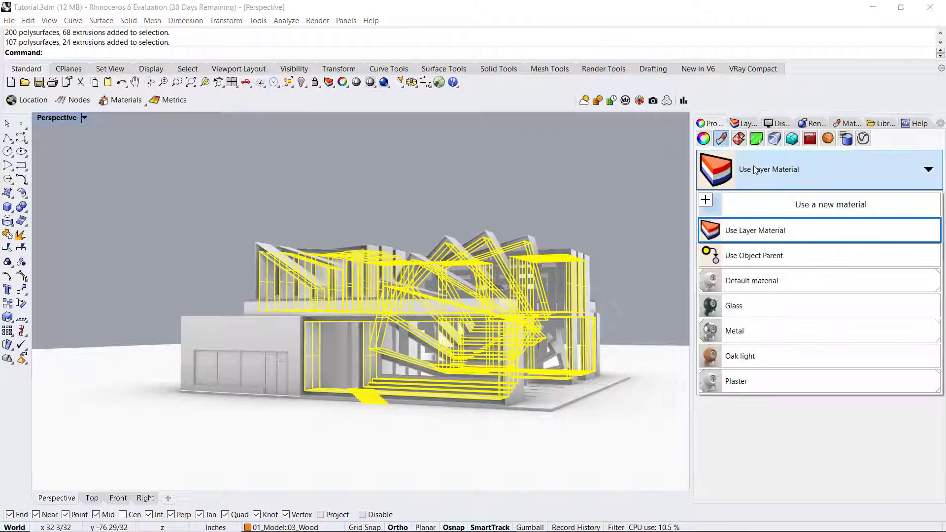
left_click(774, 354)
left_click(581, 184)
right_click_drag(554, 207, 530, 206)
scroll(555, 258, "up", 3)
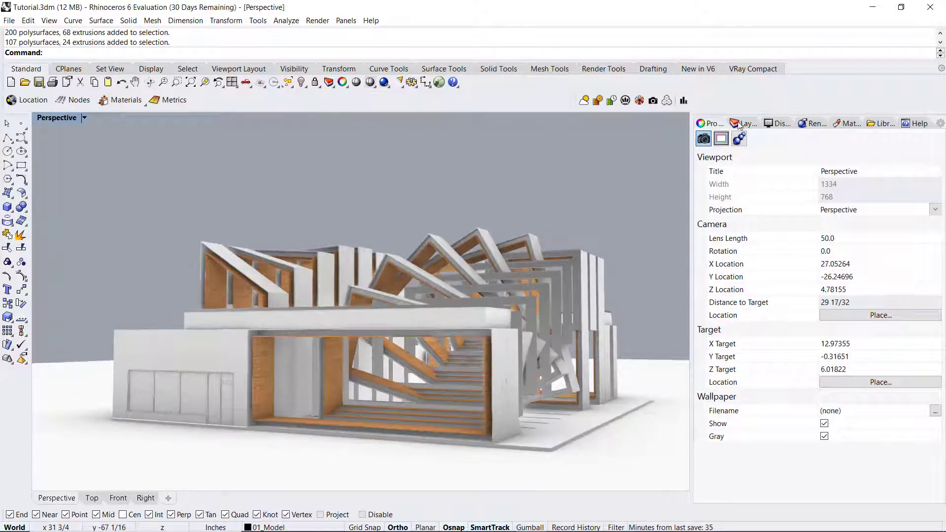
Select all objects on the 04_Glass layer, assign the Glass material to them, and inspect the building
left_click(742, 124)
right_click(759, 222)
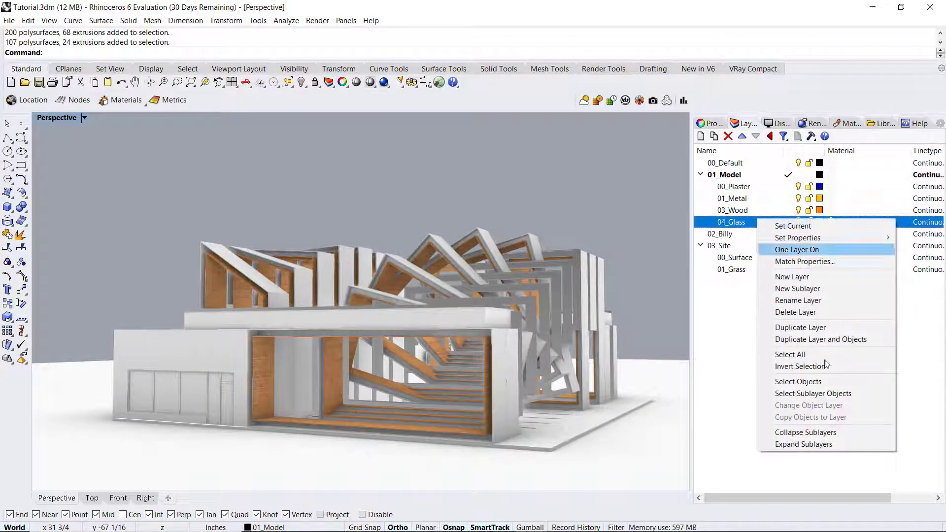
left_click(786, 382)
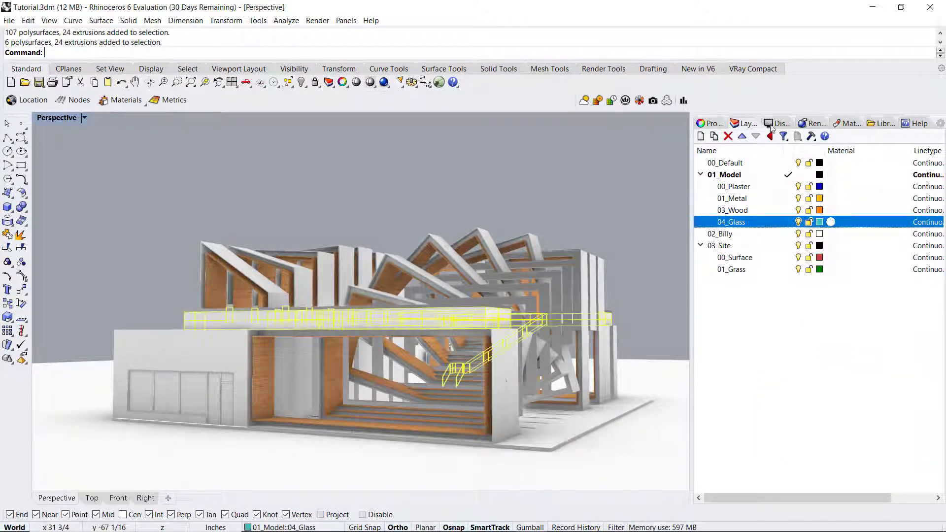
left_click(715, 124)
left_click(779, 168)
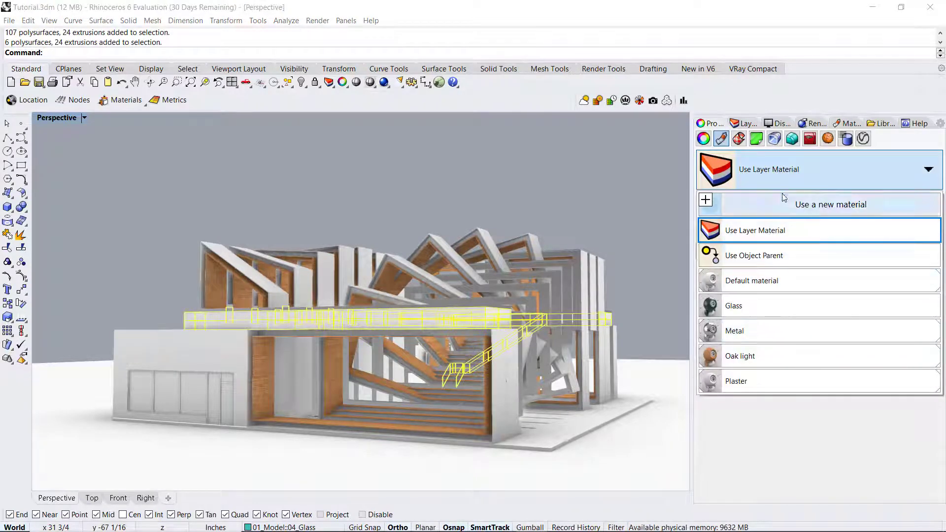
left_click(766, 305)
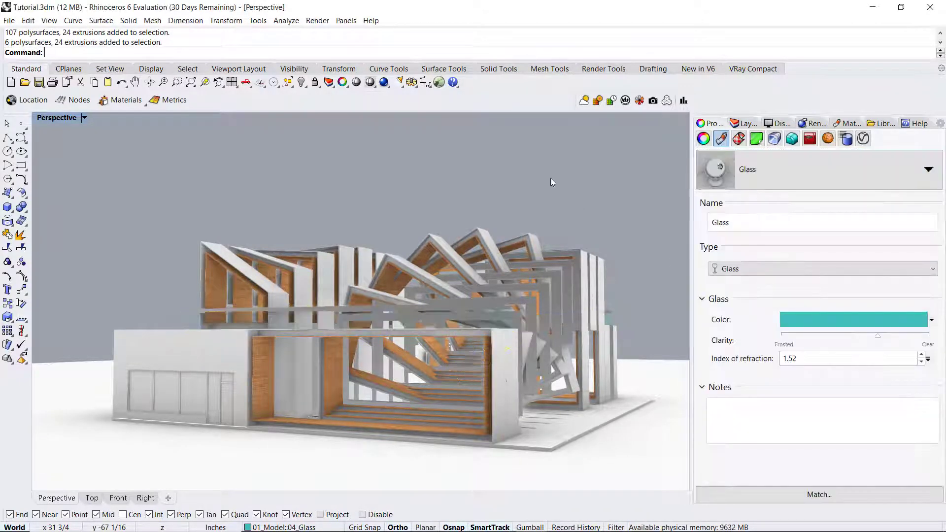
left_click(551, 178)
right_click_drag(495, 312, 451, 323)
scroll(449, 316, "down", 2)
scroll(388, 338, "up", 2)
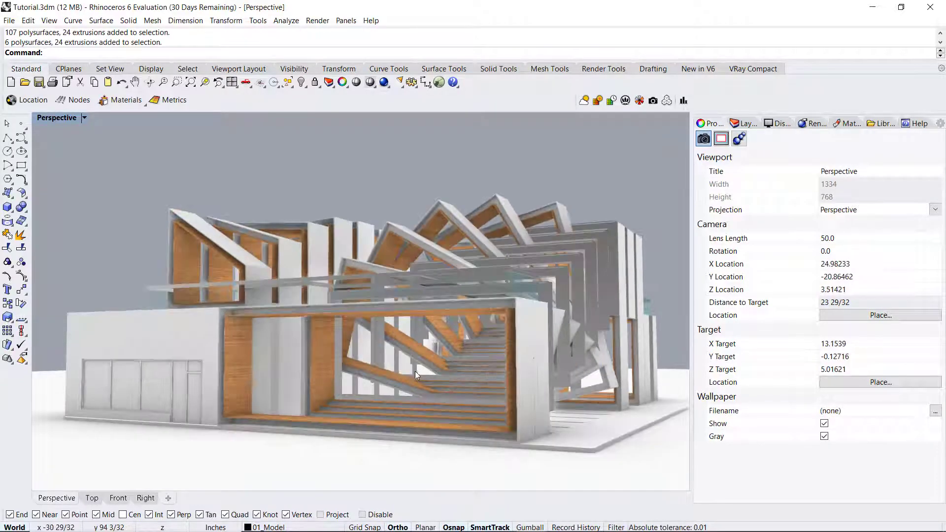
scroll(422, 358, "up", 1)
scroll(428, 350, "down", 4)
mouse_move(494, 335)
right_mouse_down()
mouse_move(518, 334)
mouse_move(490, 337)
right_mouse_up()
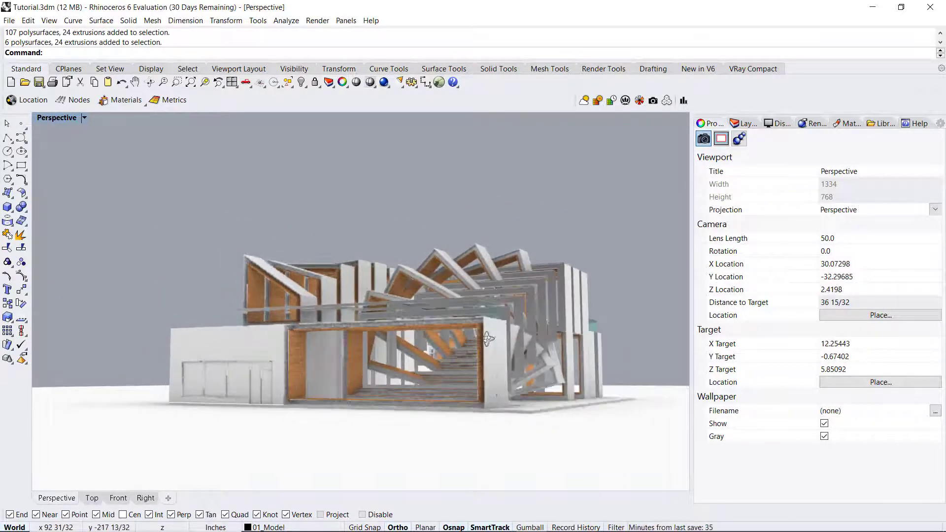
Add a Custom material named Cotton Candy and open the image file selection for its color texture
left_click(846, 124)
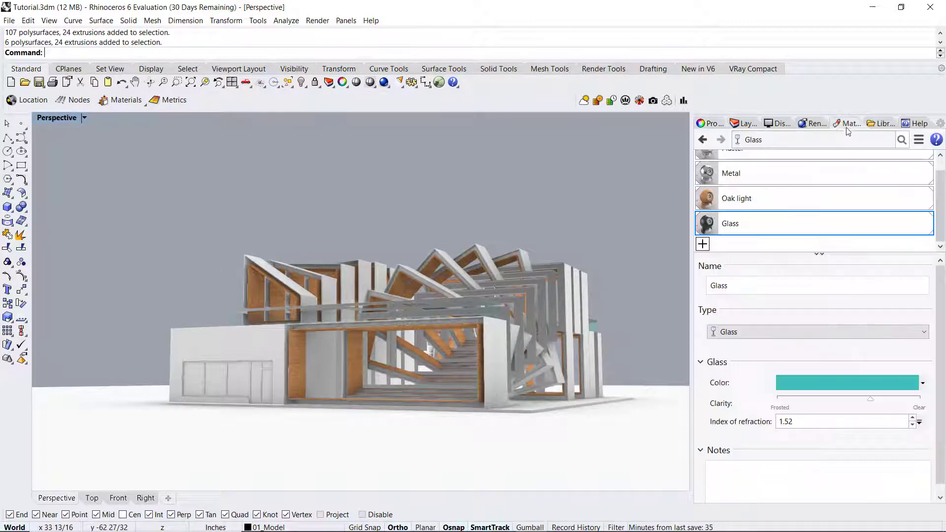
left_click(703, 245)
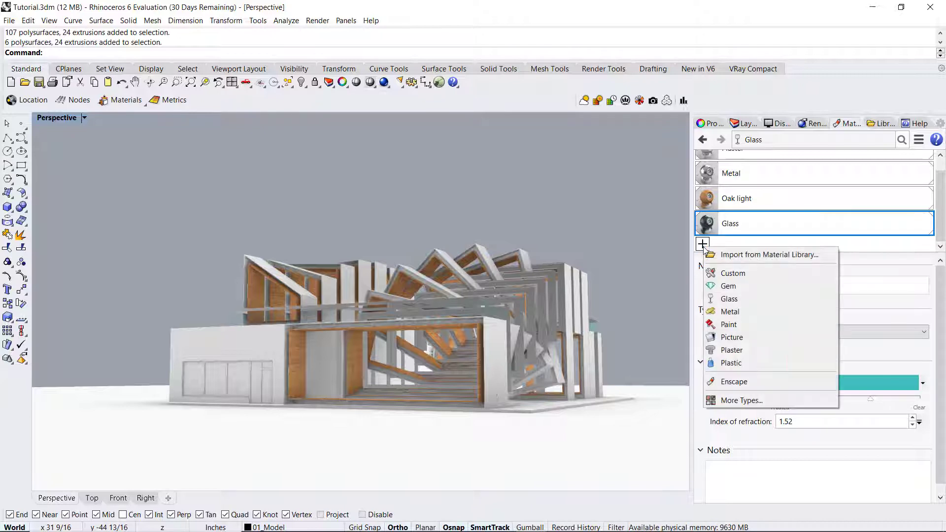
left_click(739, 275)
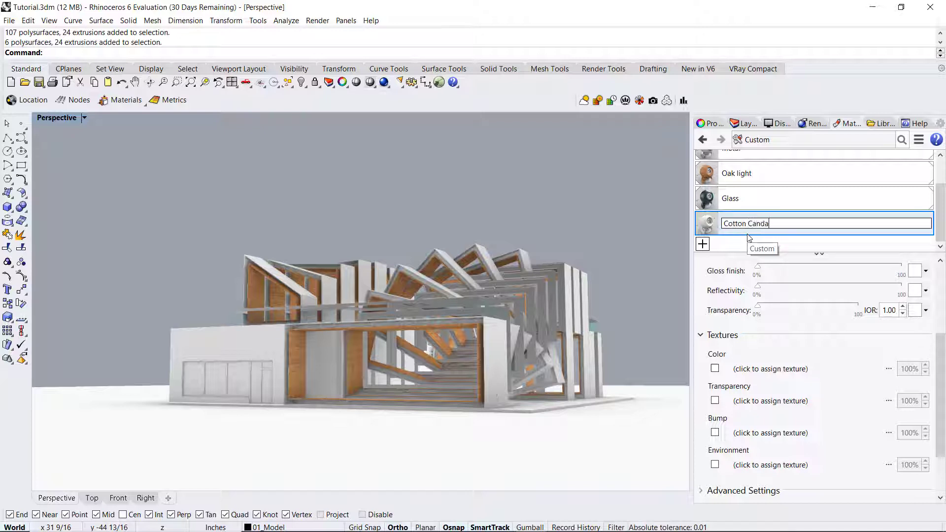
key("Return")
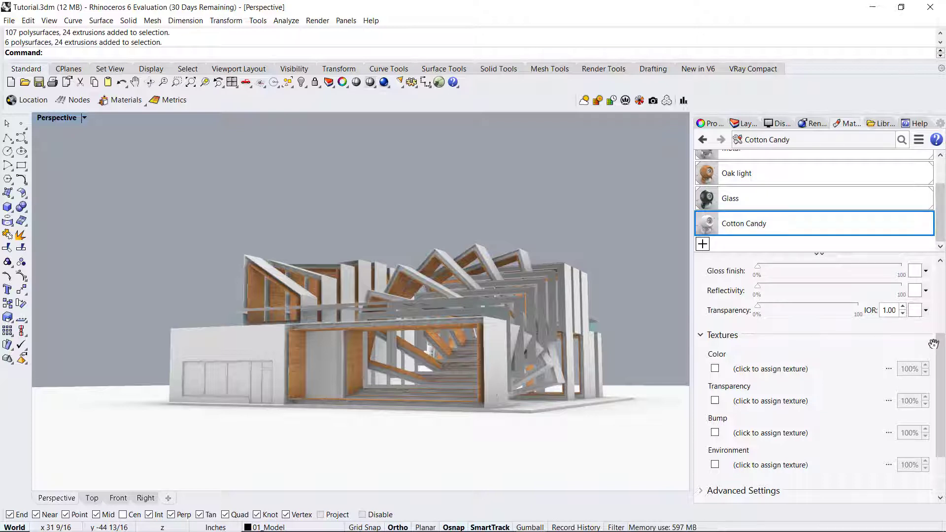
mouse_move(933, 344)
left_mouse_down()
mouse_move(934, 281)
mouse_move(941, 344)
left_mouse_up()
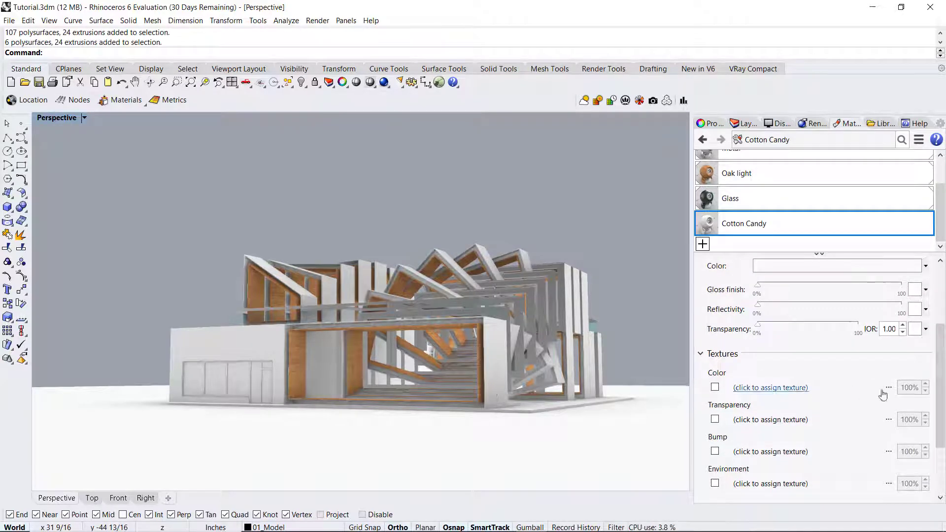
left_click(764, 388)
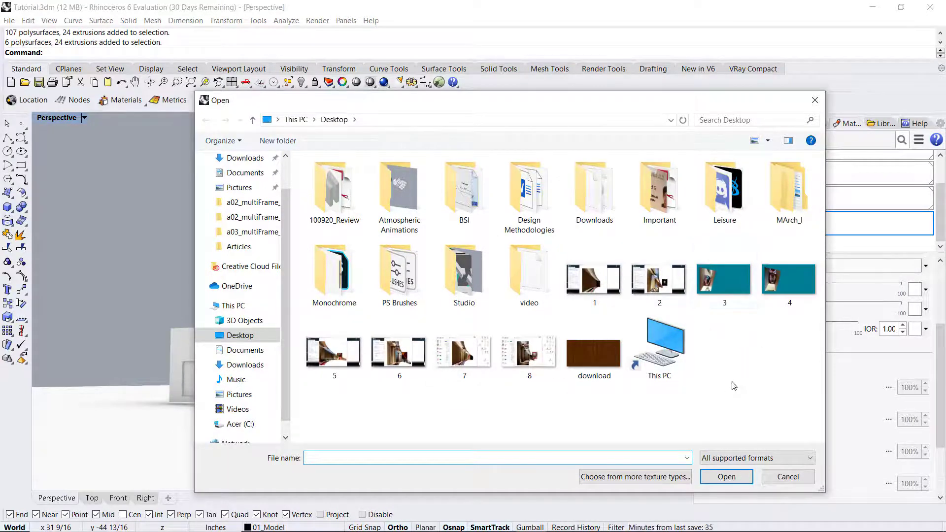
Switch to Chrome and search Google Images for "cotton candy texture"
mouse_move(474, 517)
left_click(379, 527)
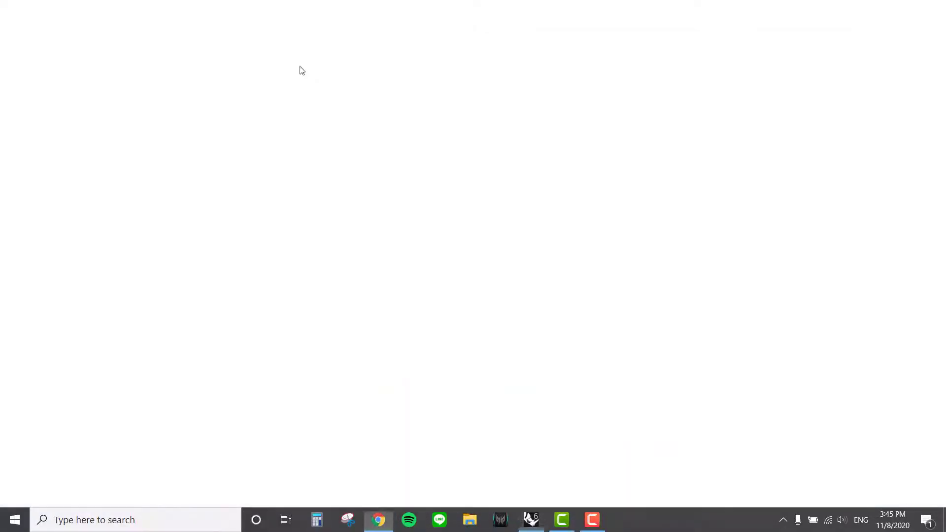
type("cooti")
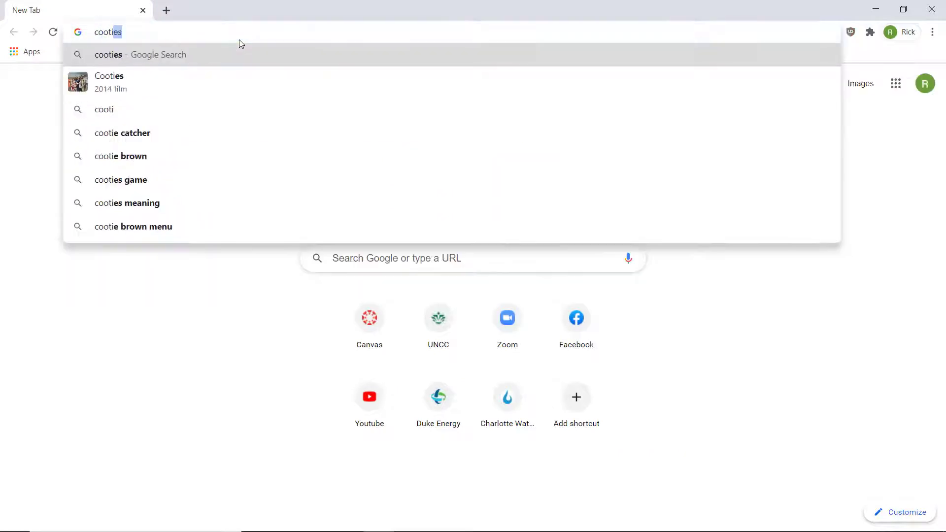
key("BackSpace")
key("BackSpace")
key("BackSpace")
type("tt")
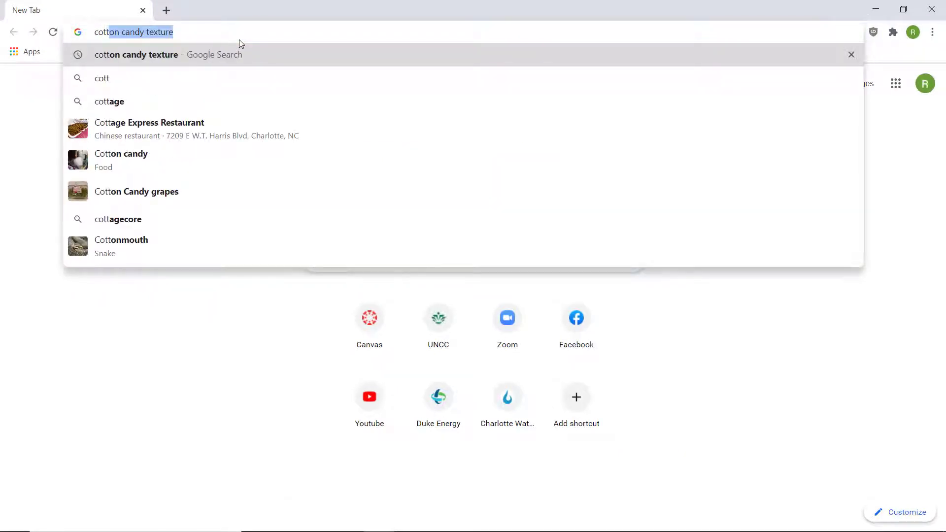
key("Return")
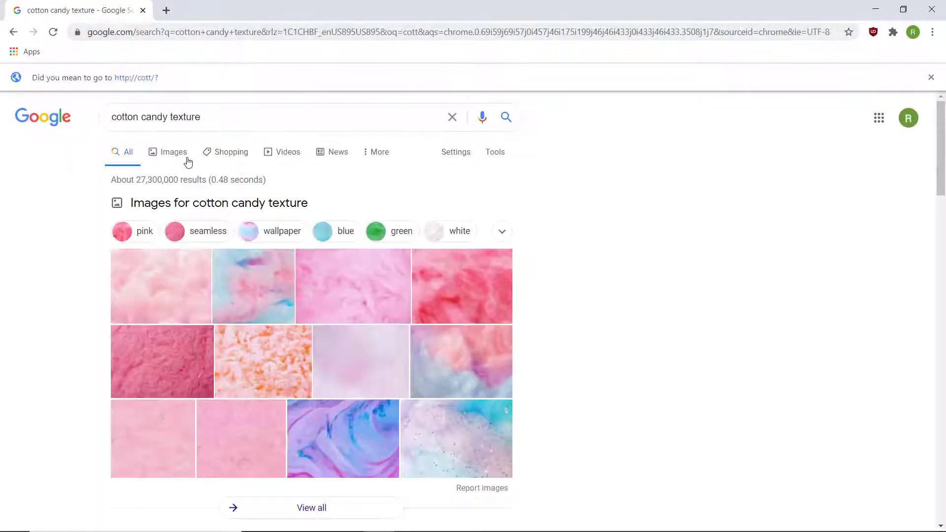
left_click(183, 159)
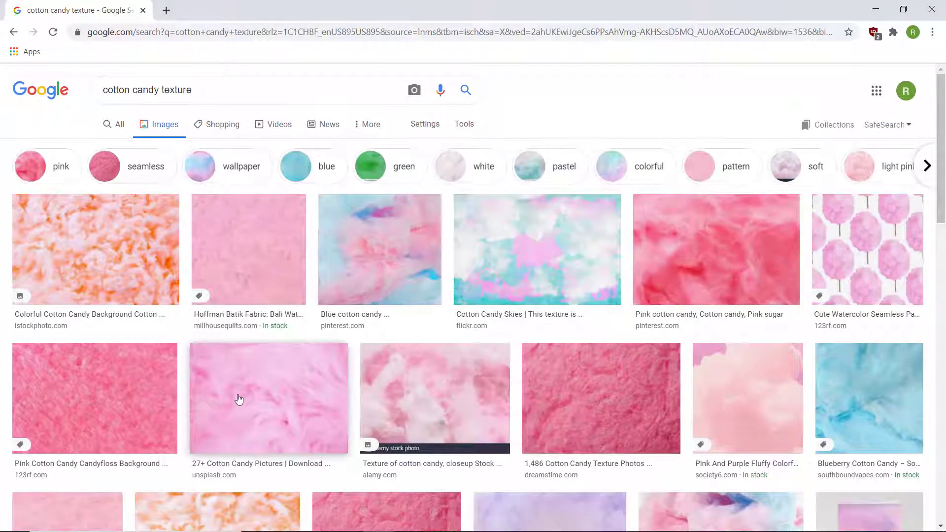
Save the pink fluffy cotton candy image from unsplash.com to the Desktop as a JPEG
left_click(239, 400)
right_click(803, 245)
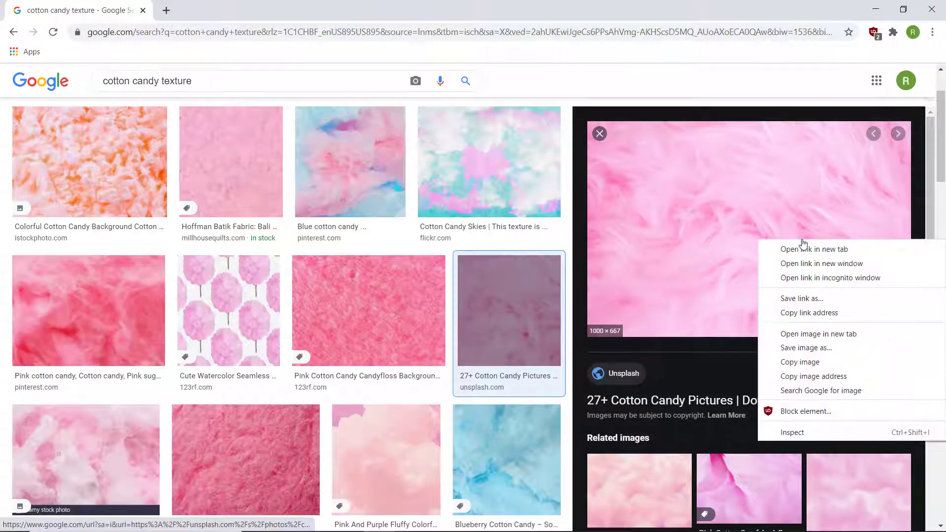
left_click(814, 347)
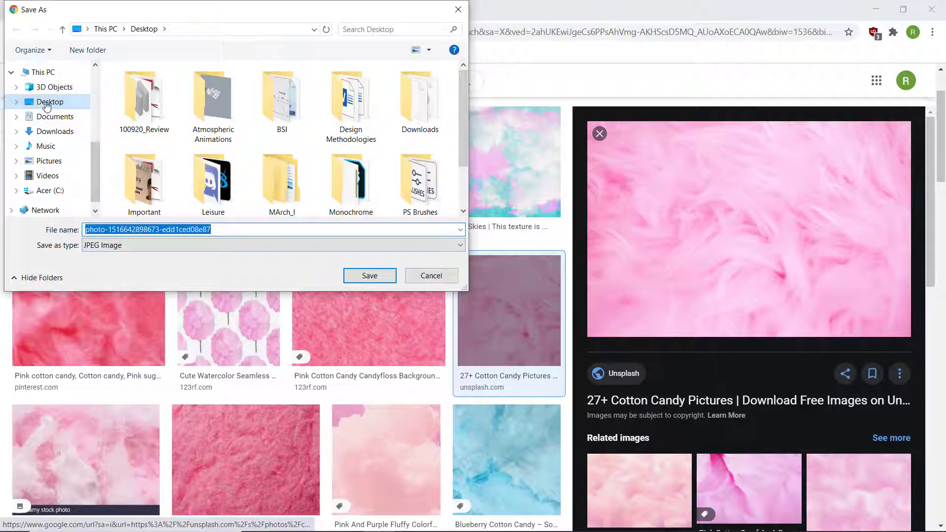
left_click(44, 105)
left_click(365, 274)
left_click(870, 4)
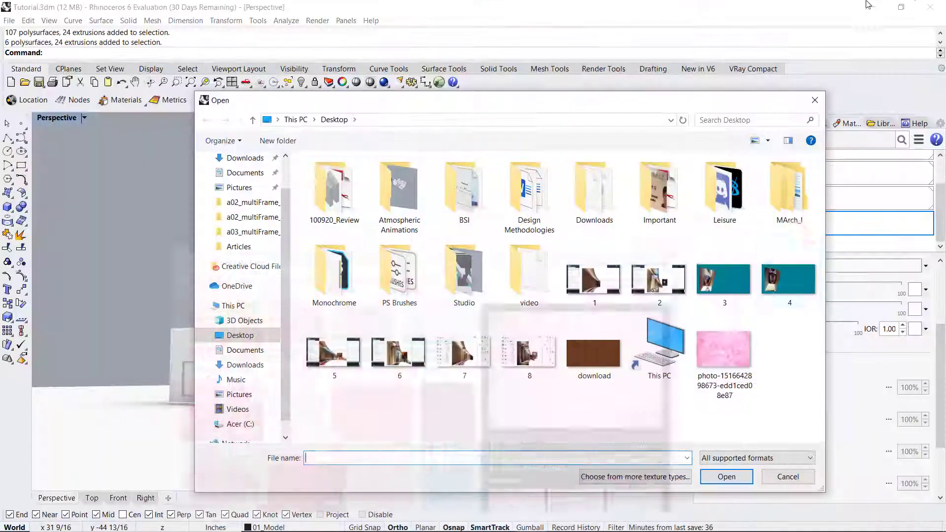
key("alt+Tab")
key("alt+Tab")
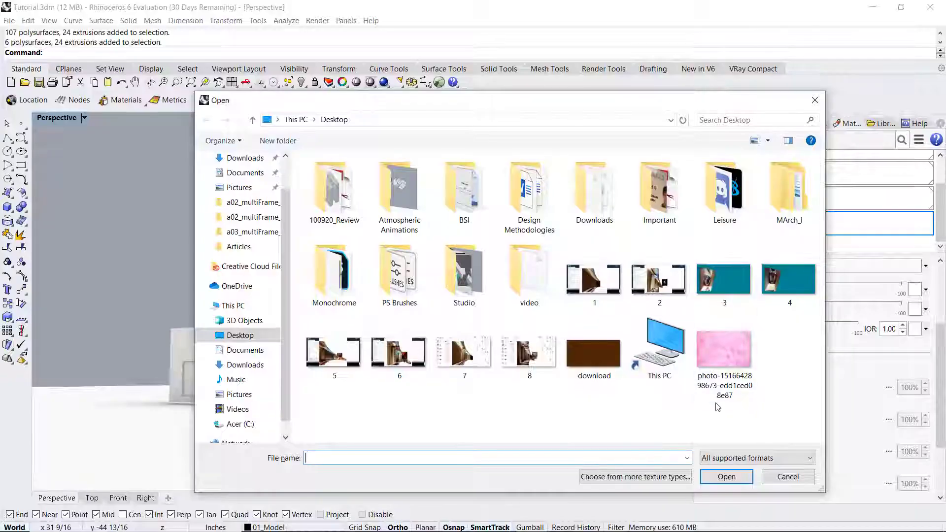
left_click(725, 353)
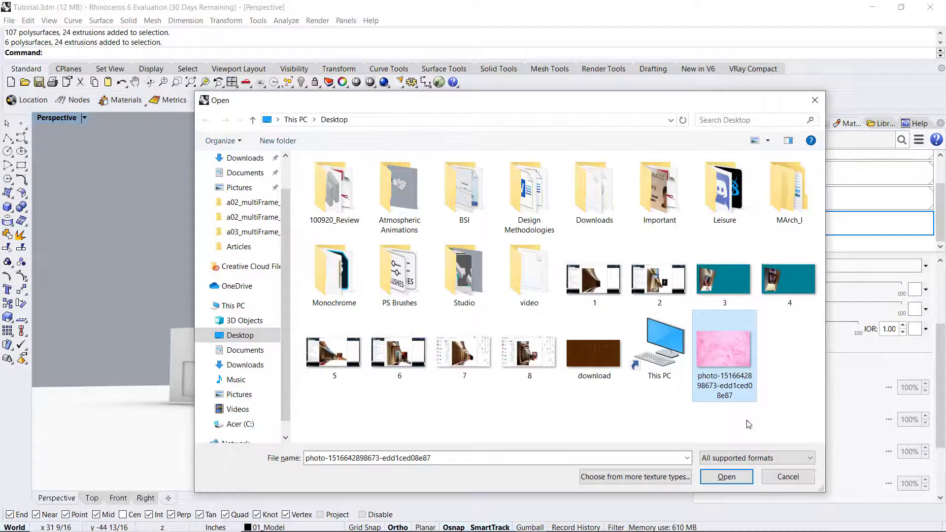
left_click(732, 481)
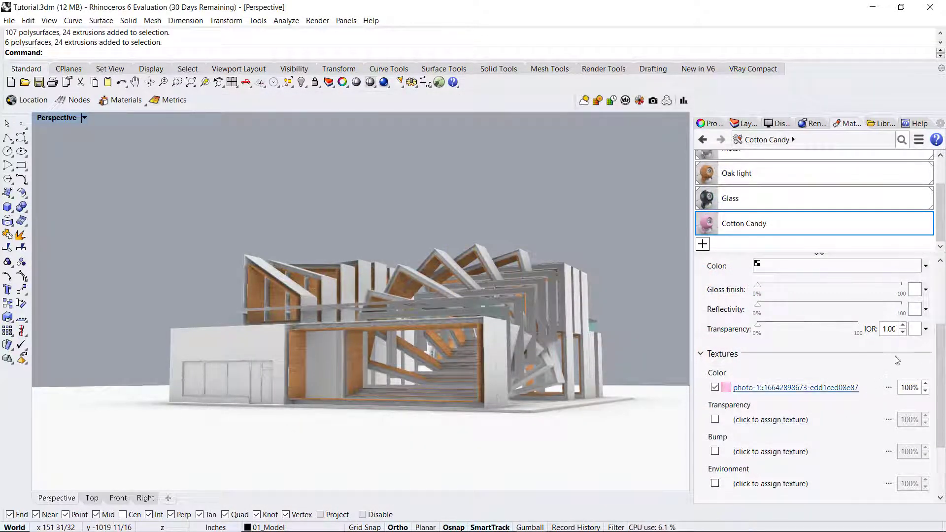
Open the Cotton Candy color texture's settings and set its U and V mapping repeat to 0.5
left_click_drag(944, 343, 944, 376)
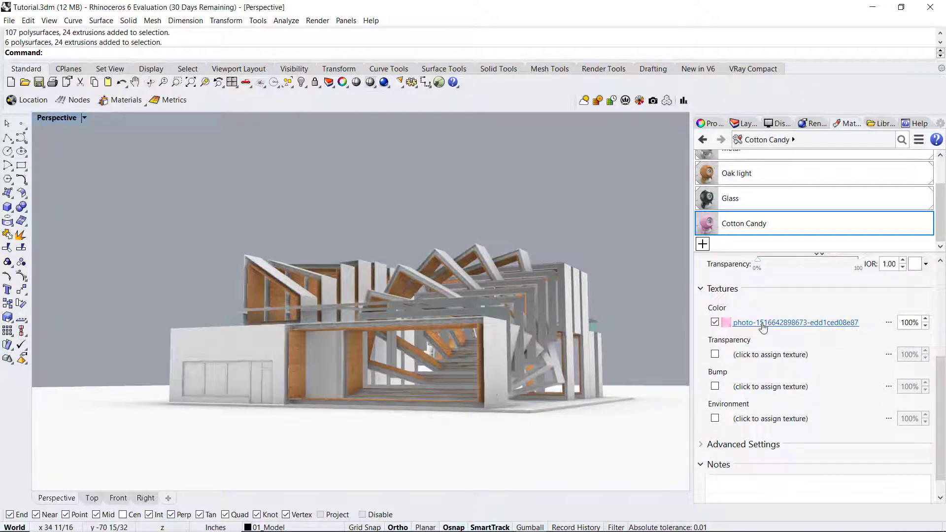
left_click(807, 327)
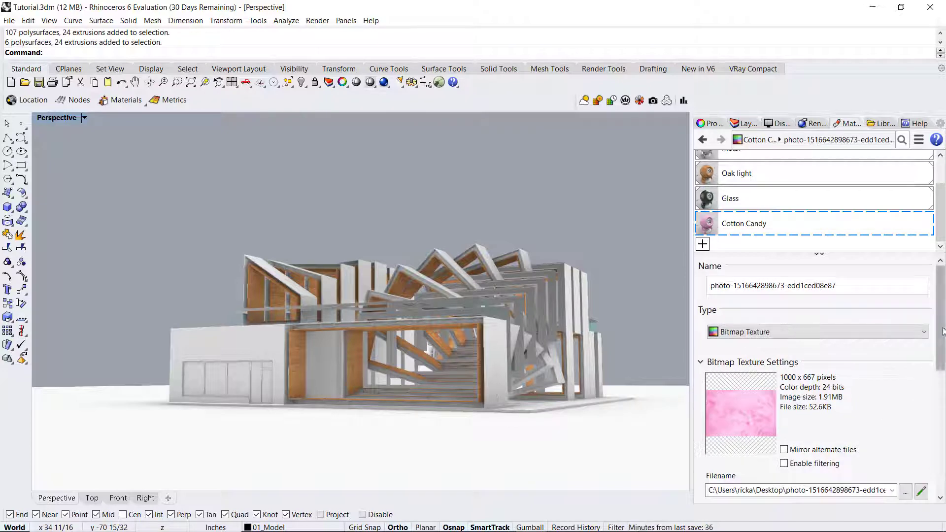
left_click_drag(944, 345, 944, 411)
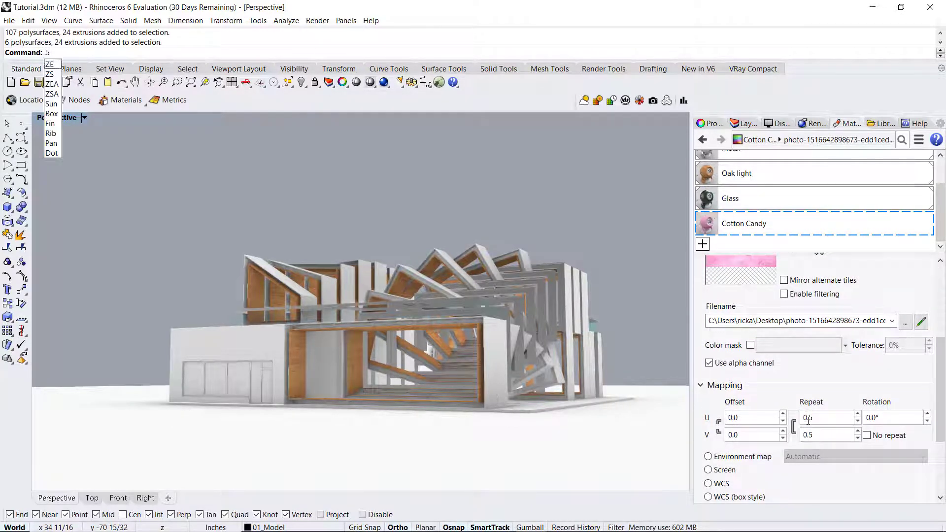
scroll(819, 394, "up", 4)
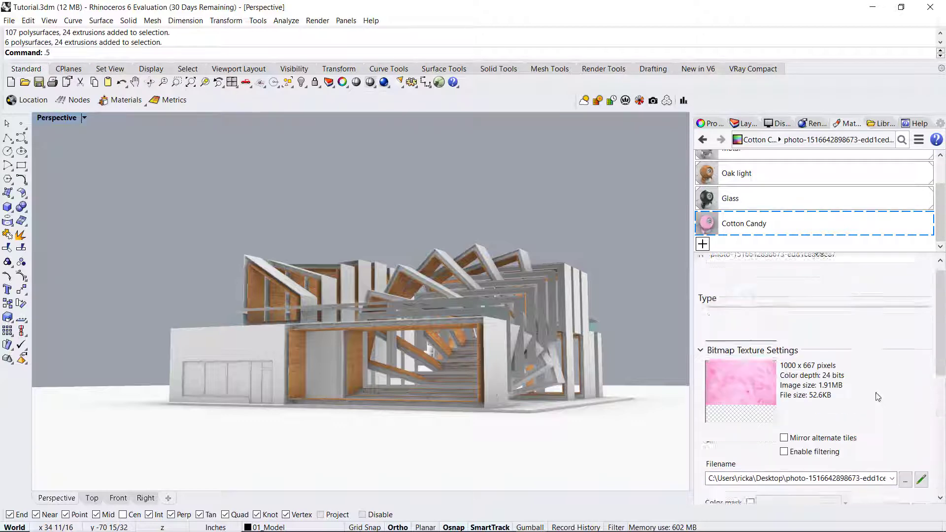
Select all objects on the 00_Plaster layer, assign the Cotton Candy material to them, and clear the selection
left_click(712, 124)
left_click(747, 124)
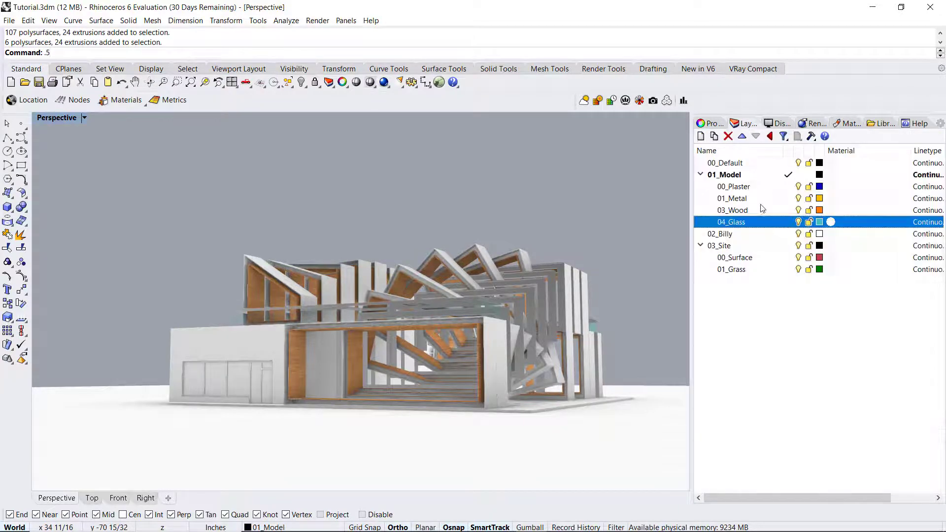
right_click(761, 190)
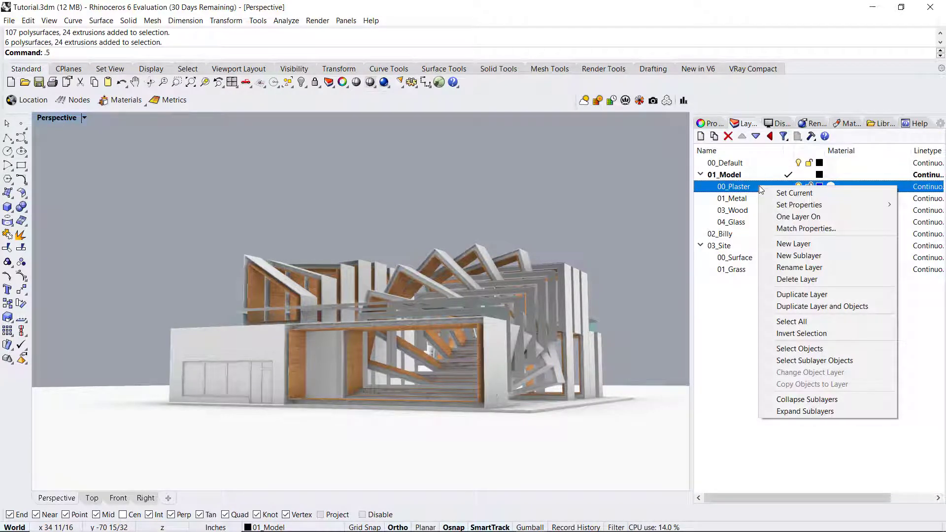
left_click(822, 350)
left_click(710, 124)
left_click(722, 139)
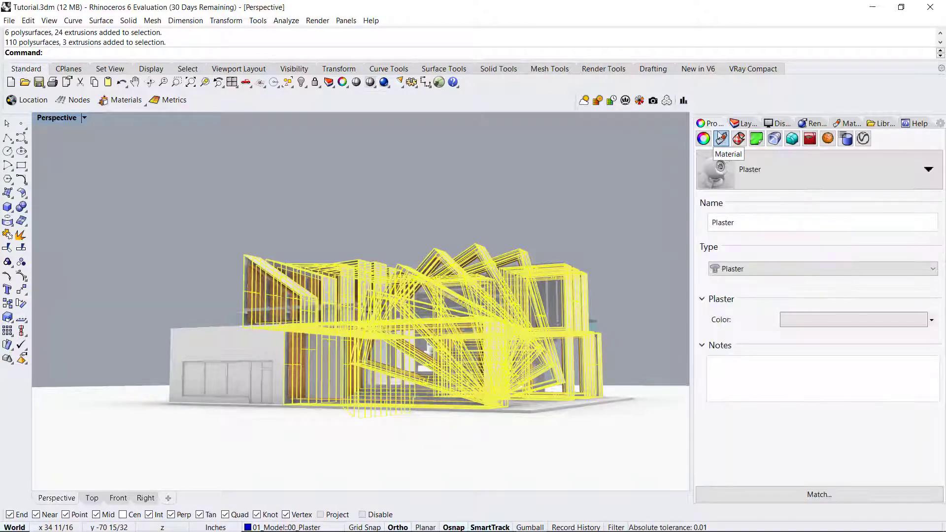
left_click(794, 179)
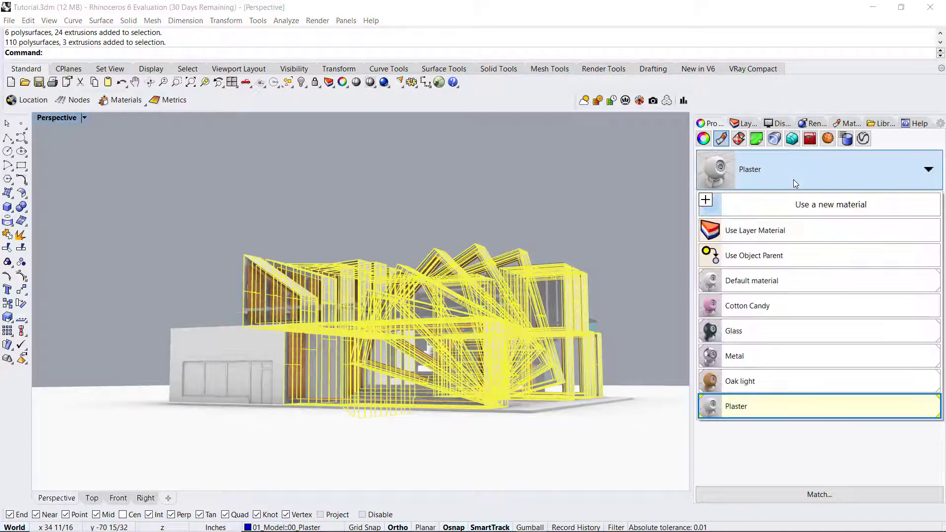
left_click(787, 306)
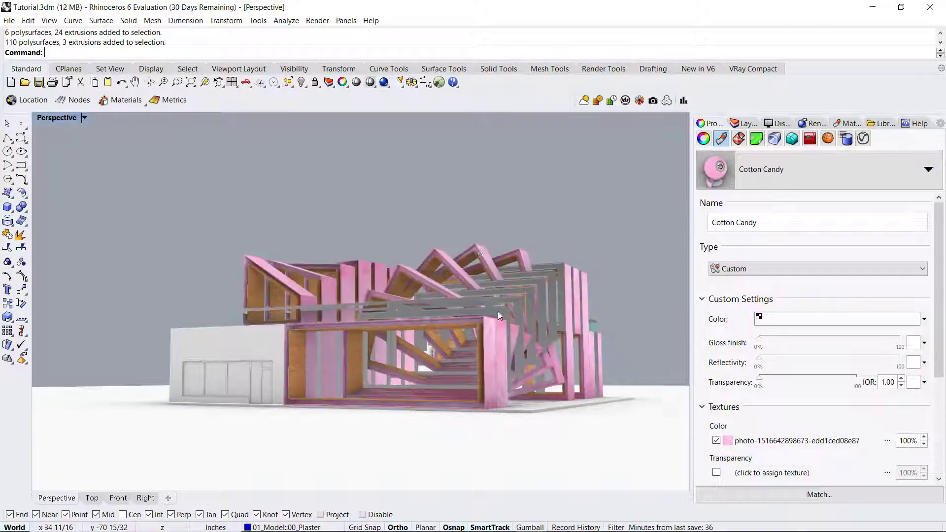
key("Escape")
Examine the Cotton Candy texture on the building's frames from all sides, close up and from a distance
scroll(532, 316, "up", 5)
right_click_drag(532, 316, 430, 319)
scroll(484, 316, "down", 4)
scroll(484, 316, "up", 6)
scroll(430, 320, "down", 8)
scroll(495, 322, "up", 6)
right_click_drag(495, 322, 401, 319)
scroll(402, 320, "down", 8)
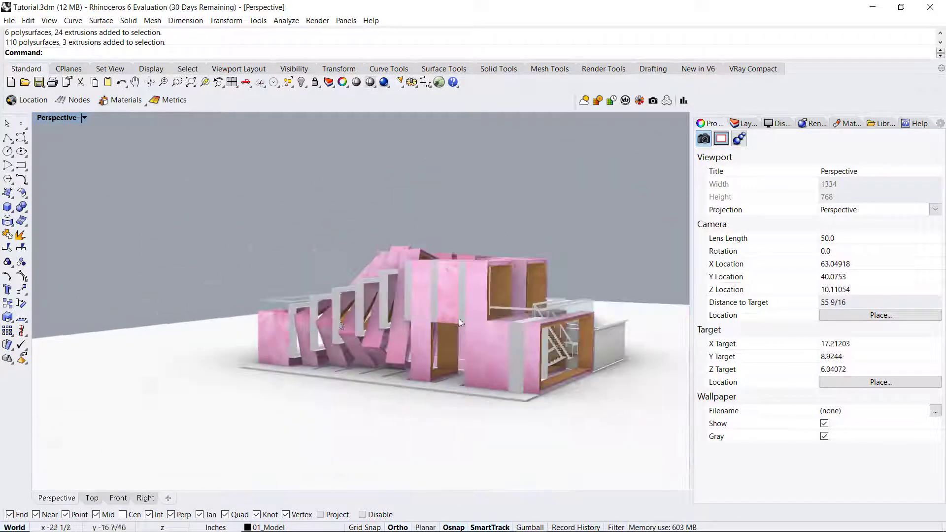
scroll(485, 312, "up", 6)
right_click_drag(485, 311, 312, 318)
scroll(472, 279, "down", 2)
right_click_drag(473, 279, 339, 251)
scroll(483, 237, "down", 5)
scroll(412, 250, "up", 7)
right_click_drag(143, 239, 276, 238)
scroll(247, 244, "up", 4)
right_click_drag(207, 261, 291, 268)
scroll(291, 268, "down", 6)
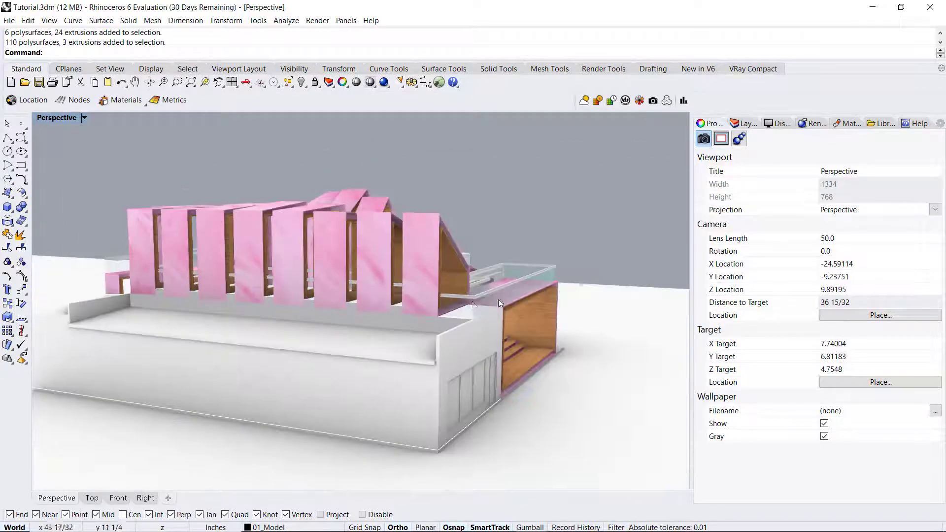
right_click_drag(499, 300, 313, 286)
scroll(313, 285, "down", 2)
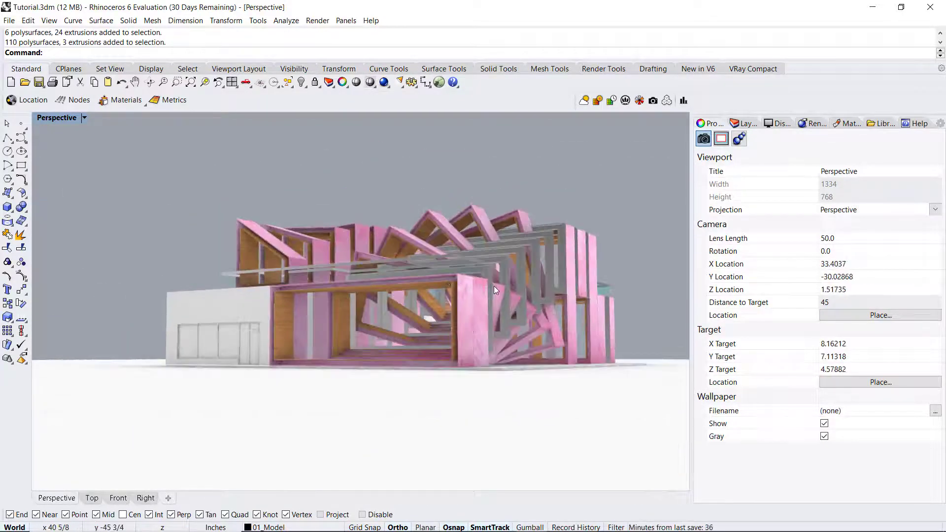
right_click_drag(506, 298, 531, 294)
scroll(513, 291, "up", 2)
scroll(537, 296, "down", 2)
scroll(508, 293, "up", 2)
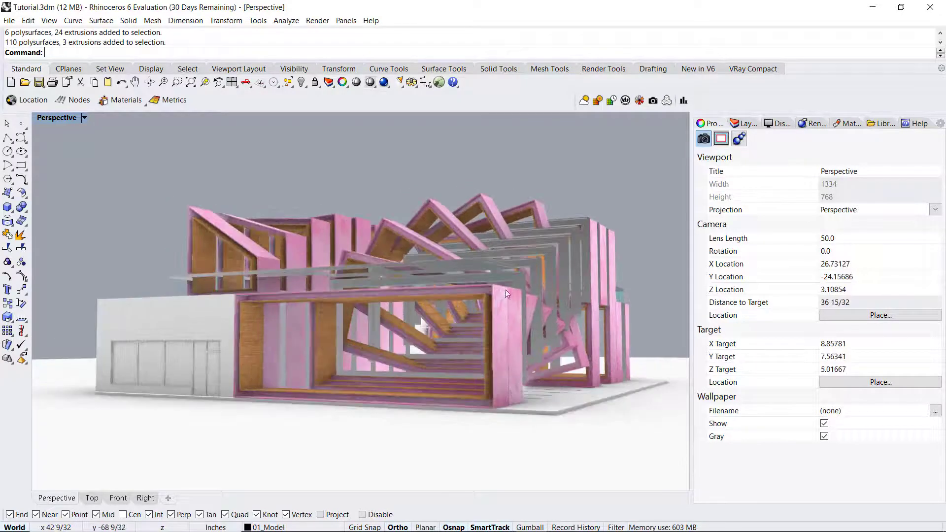
right_click_drag(426, 215, 429, 218)
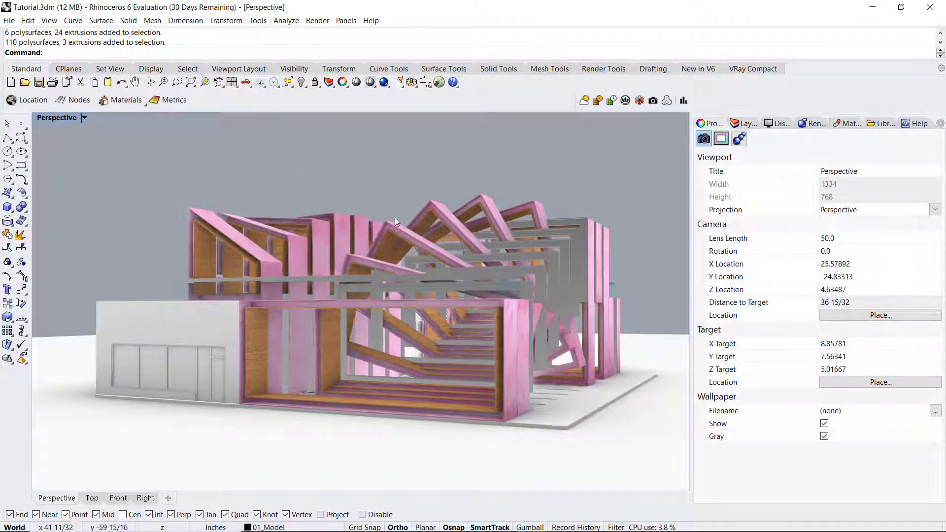
scroll(289, 286, "down", 2)
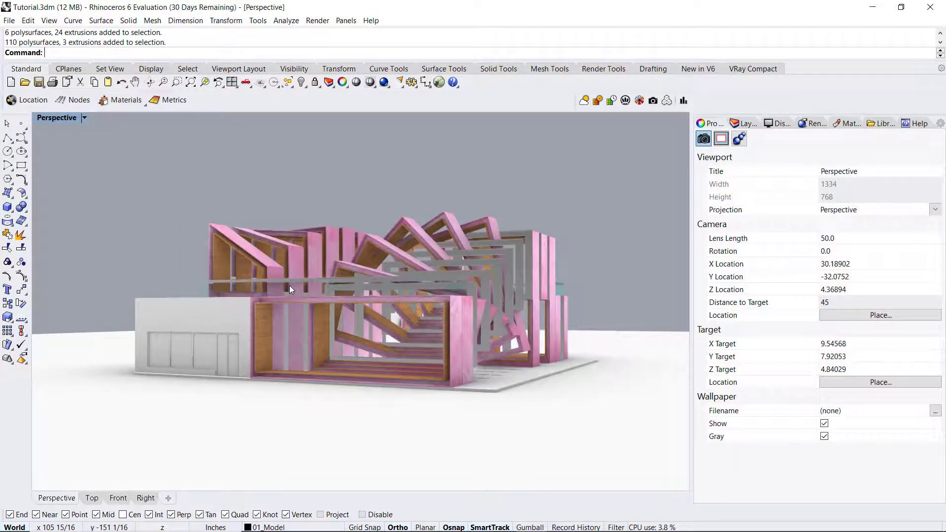
left_click(780, 124)
left_click(744, 124)
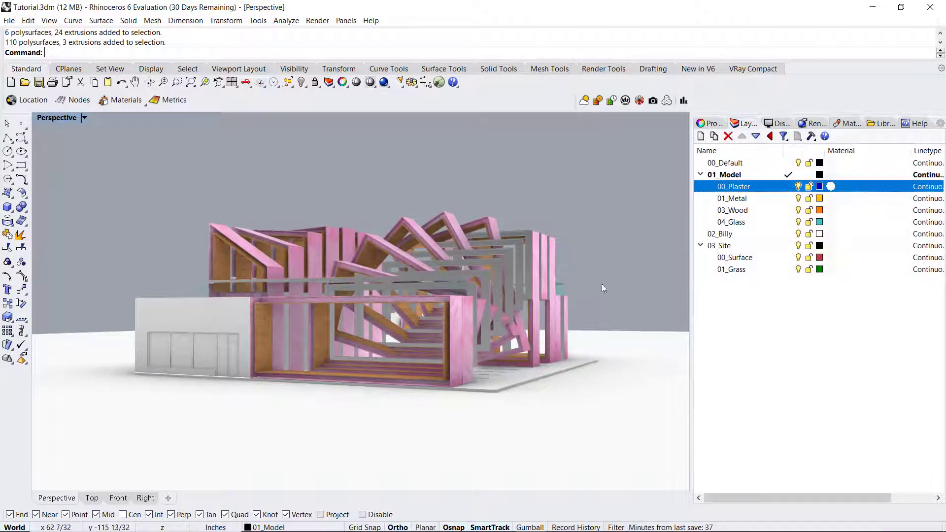
Show the Safe Frame in the active perspective view and adjust the view of the building within it
left_click(716, 125)
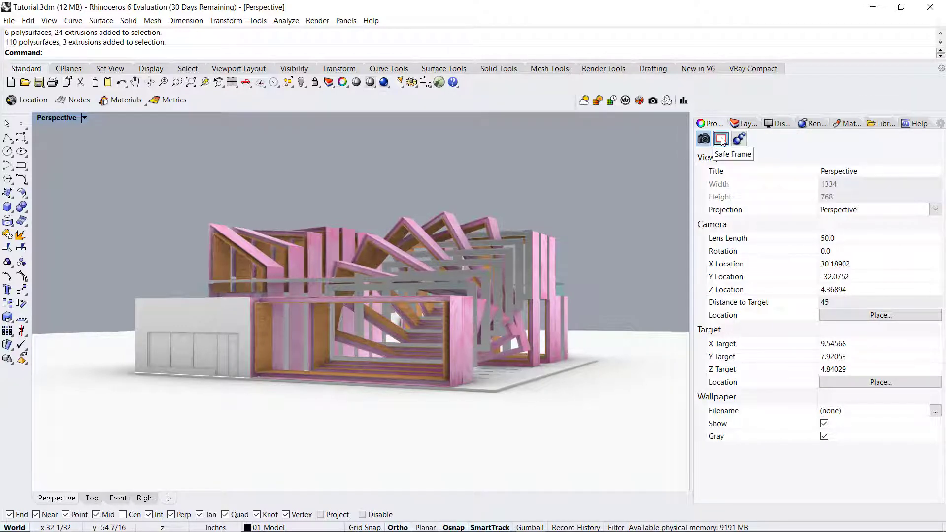
left_click(722, 138)
left_click(702, 175)
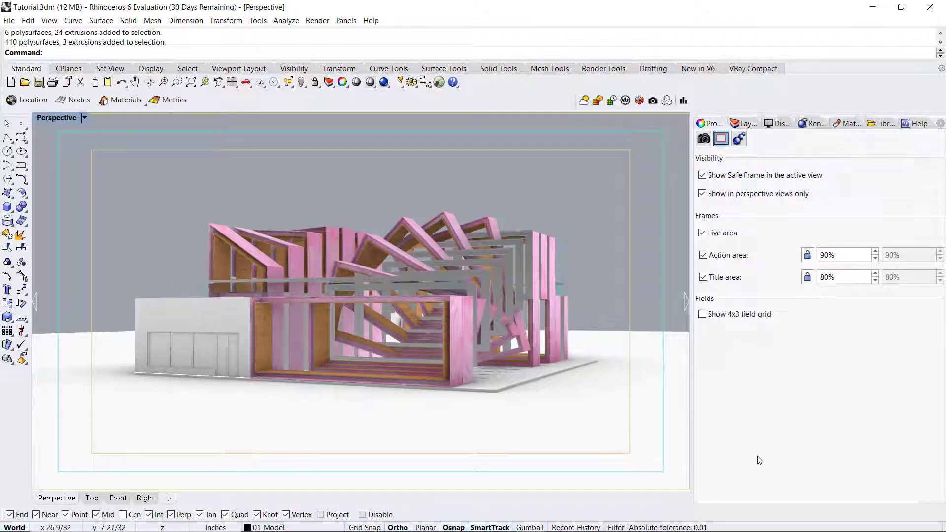
right_click_drag(132, 347, 134, 346)
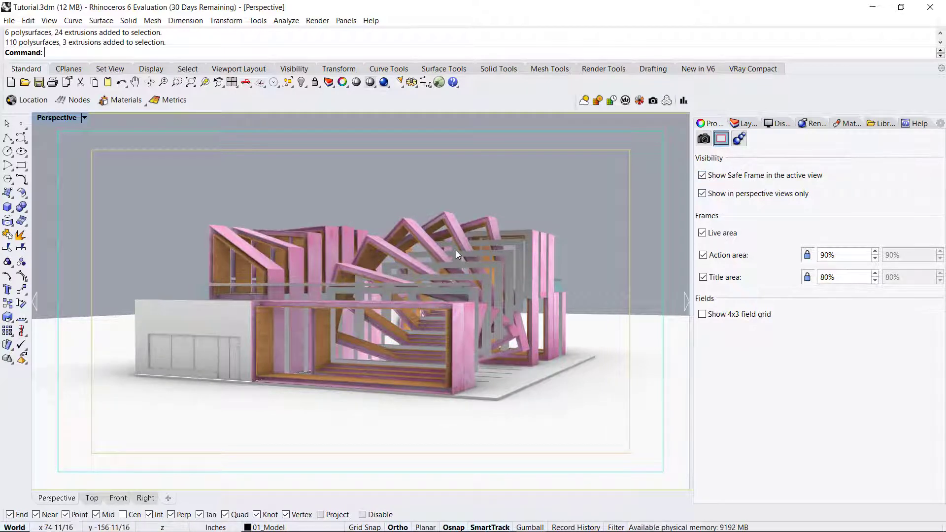
left_click(703, 176)
left_click(703, 176)
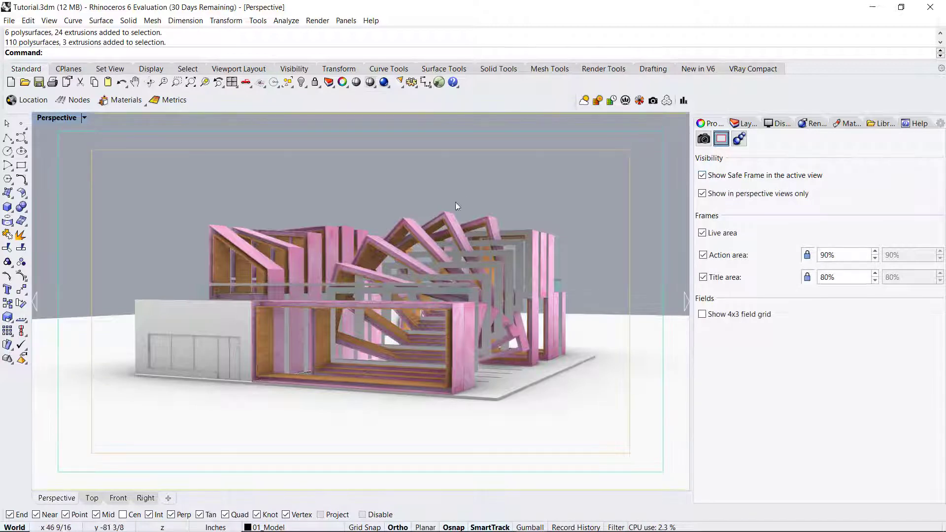
Save the current perspective viewport as a named view called Render and close the Named Views window
left_click(83, 117)
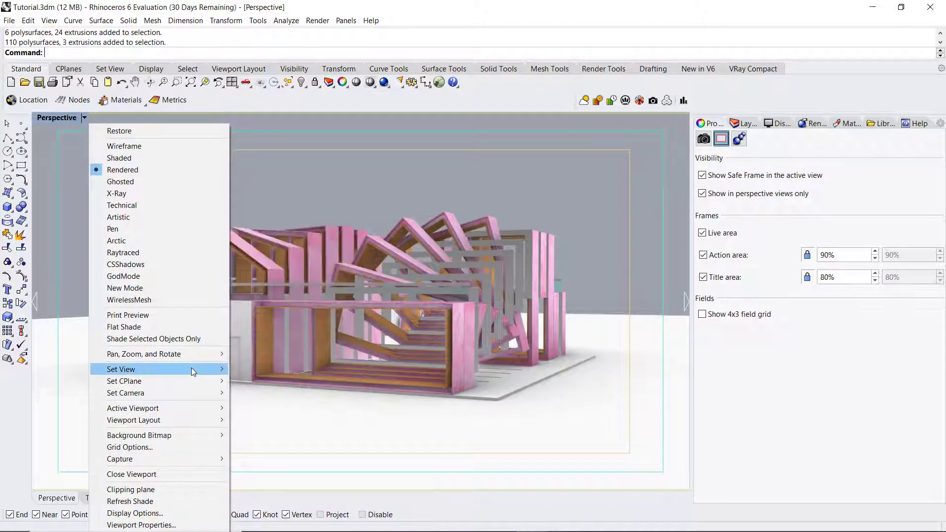
mouse_move(191, 369)
left_click(305, 494)
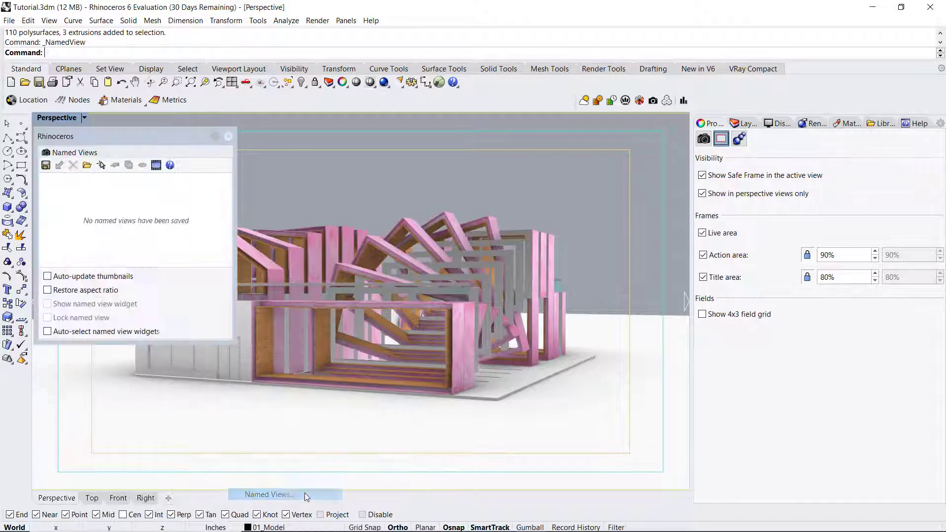
left_click_drag(124, 138, 657, 280)
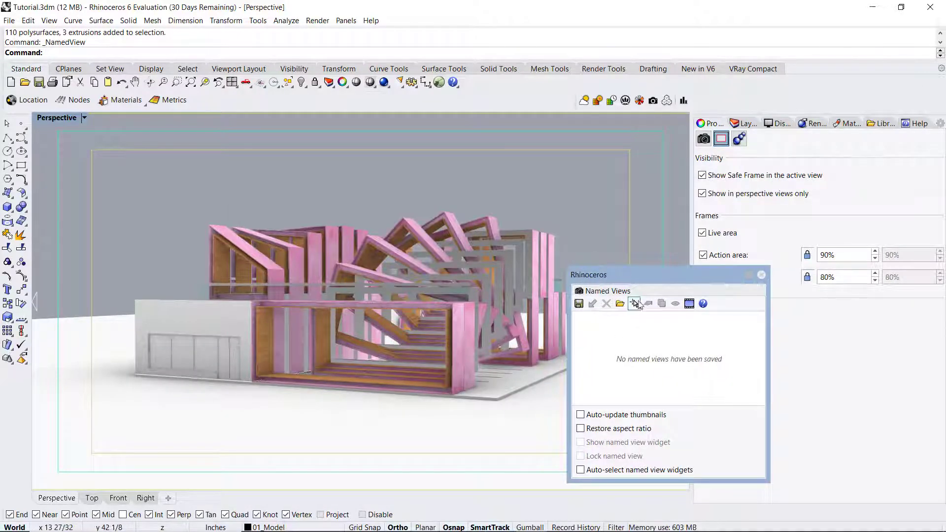
left_click(578, 304)
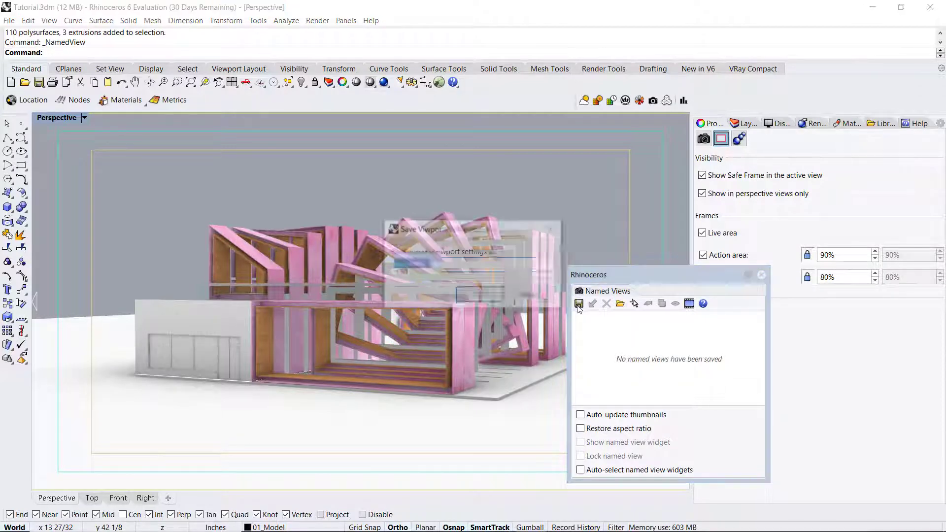
type("Render")
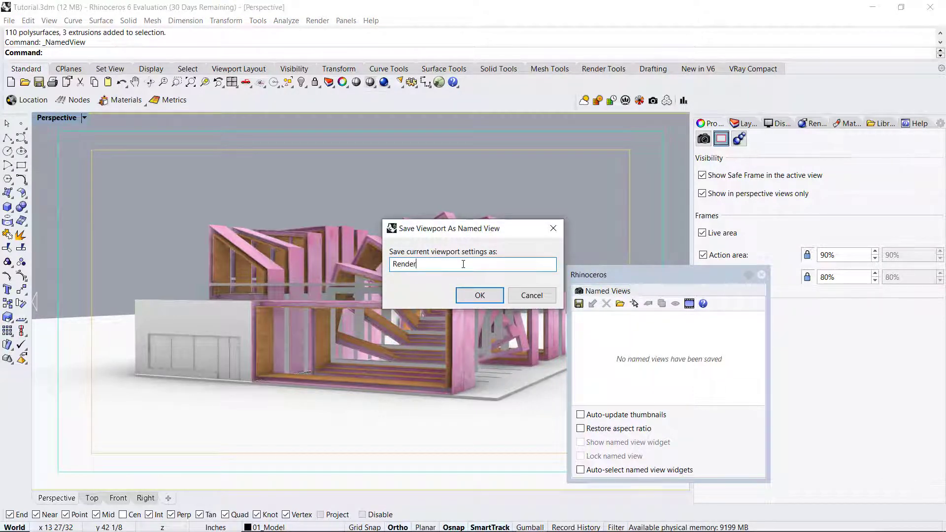
key("Return")
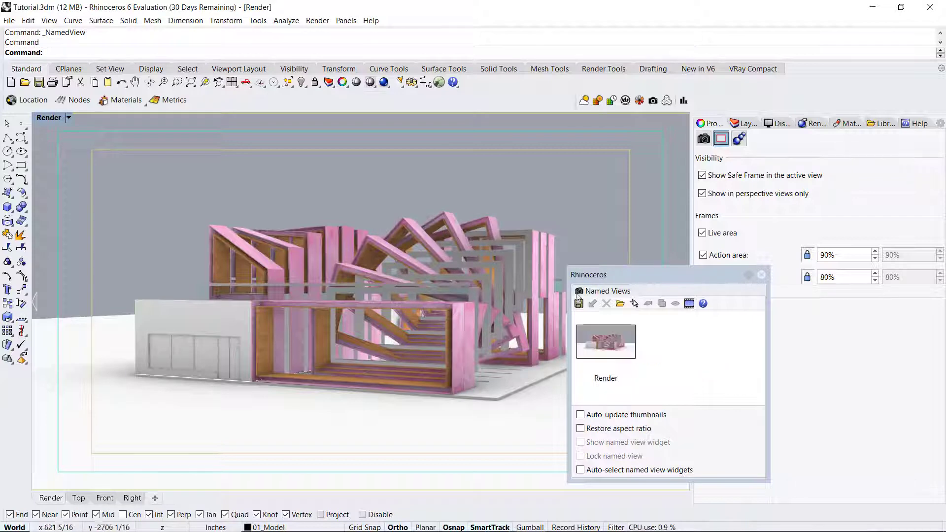
left_click(763, 277)
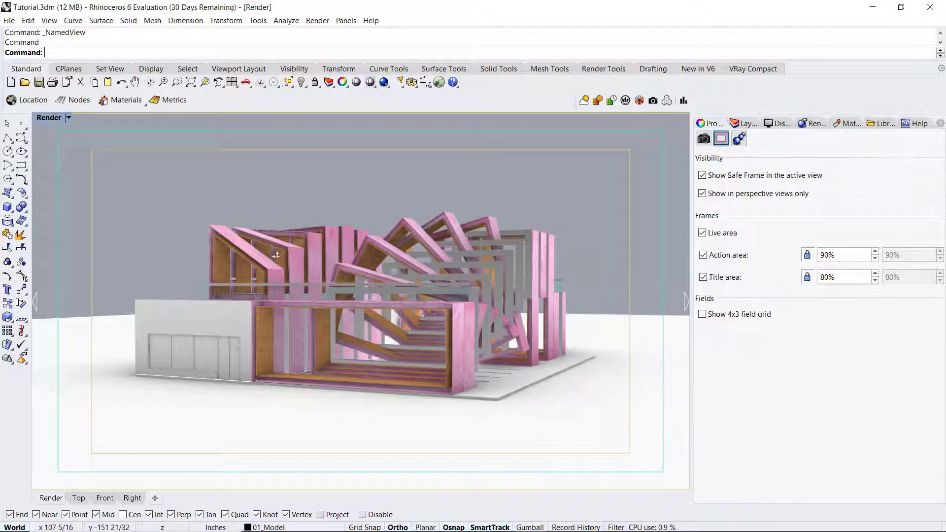
Orbit and zoom around the building, then restore the saved Render named view in the viewport
right_click_drag(276, 286, 483, 311)
scroll(375, 306, "down", 5)
scroll(345, 306, "up", 4)
right_click_drag(315, 306, 384, 276)
scroll(305, 310, "up", 5)
right_click_drag(304, 310, 435, 307)
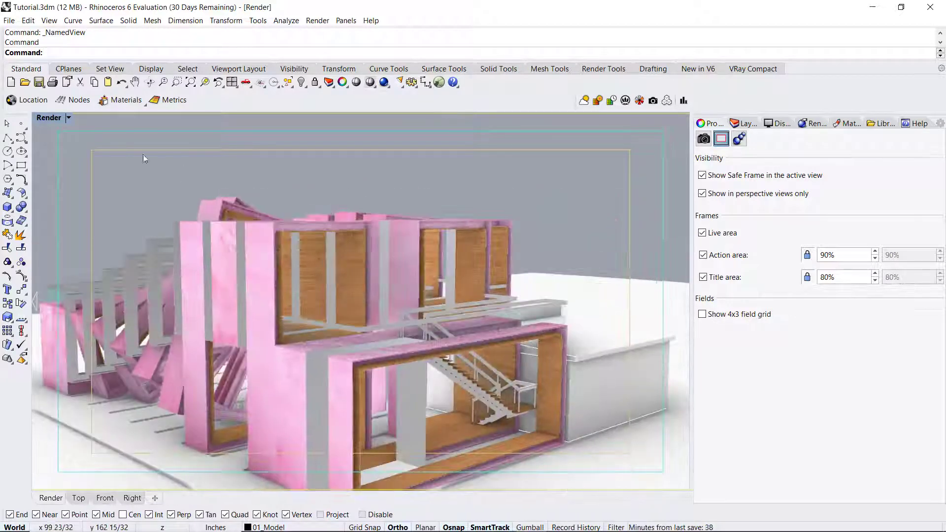
left_click(68, 118)
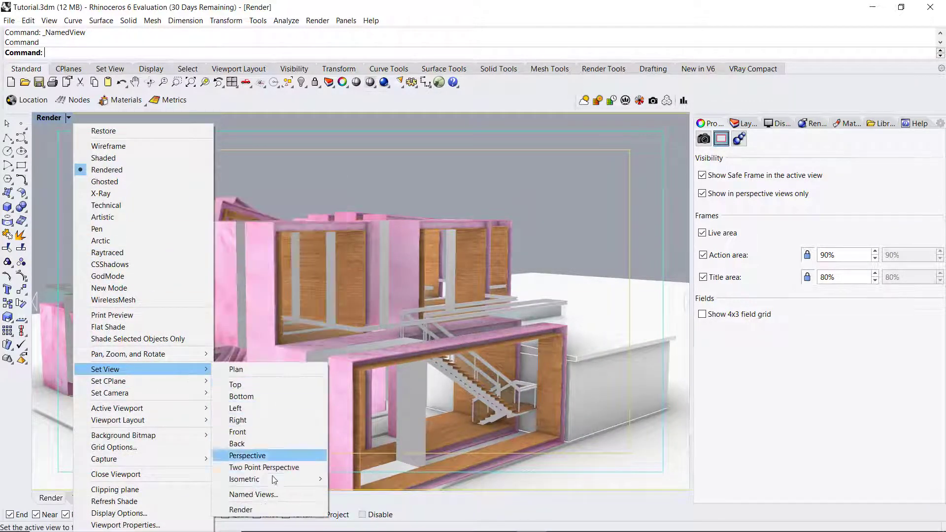
left_click(246, 511)
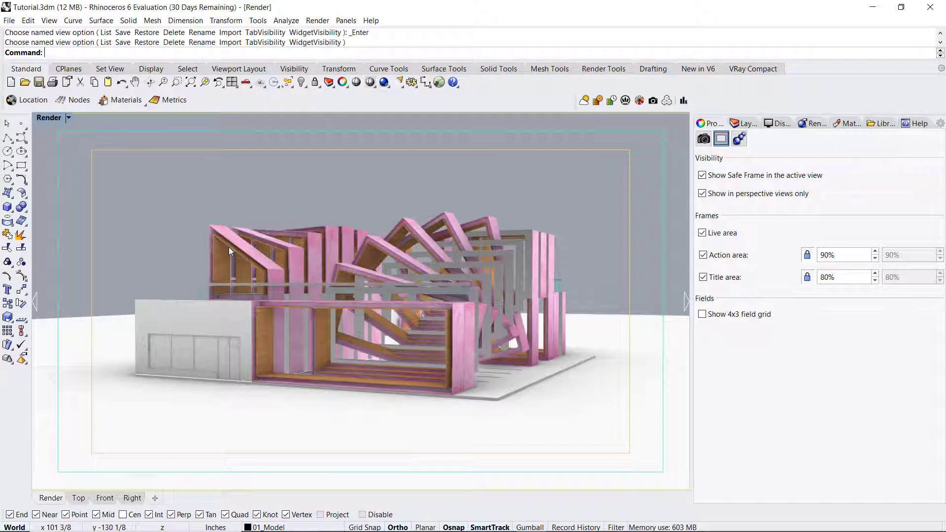
Set the viewport to Two Point Perspective and slightly adjust the camera angle on the building
left_click(69, 118)
mouse_move(203, 371)
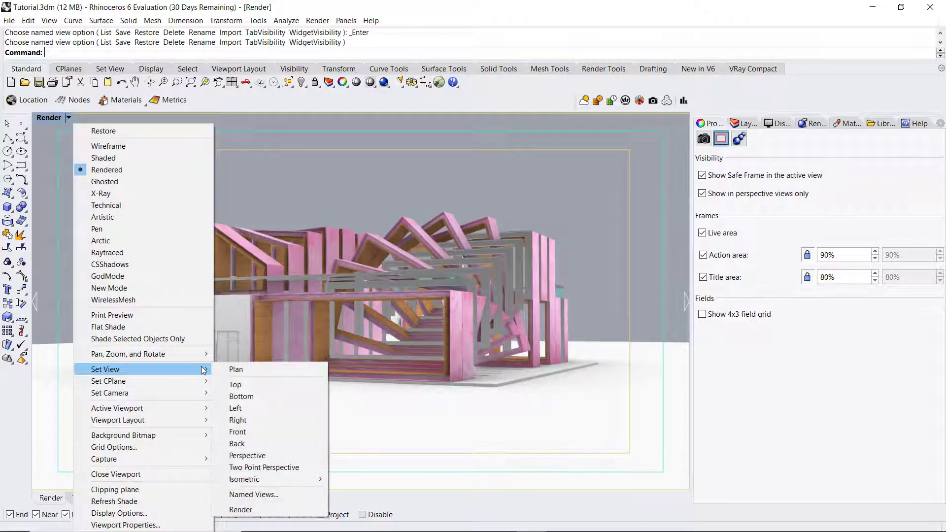
left_click(305, 471)
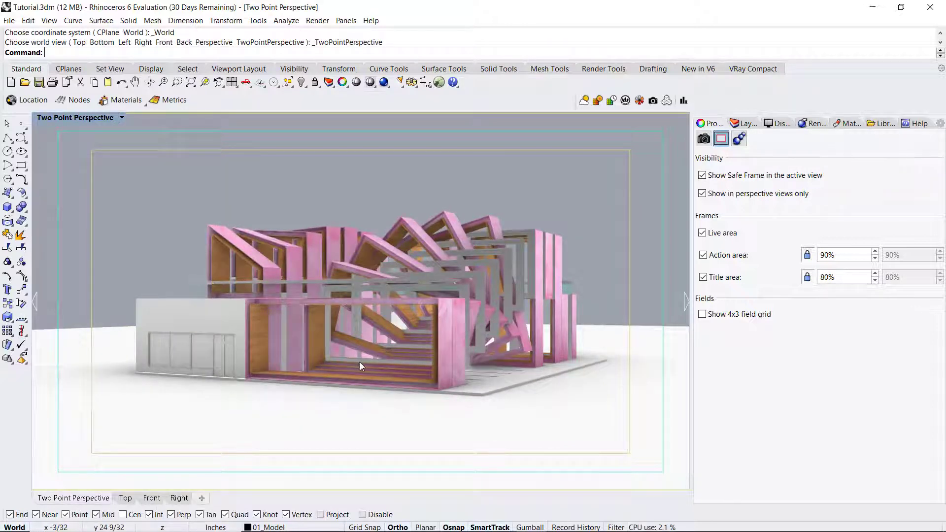
right_click_drag(360, 362, 360, 363)
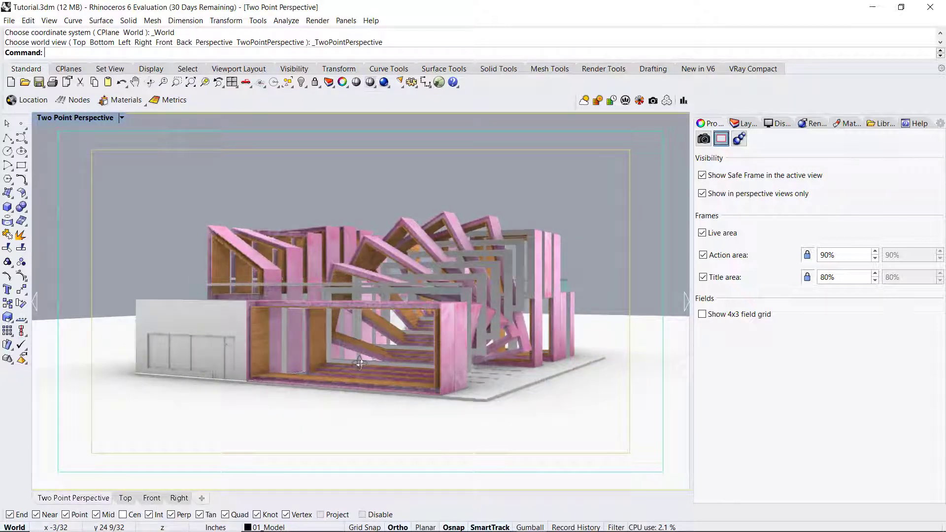
Save the two-point perspective as the named view Render, replacing the existing one, and close the Named Views window
left_click(121, 117)
mouse_move(219, 368)
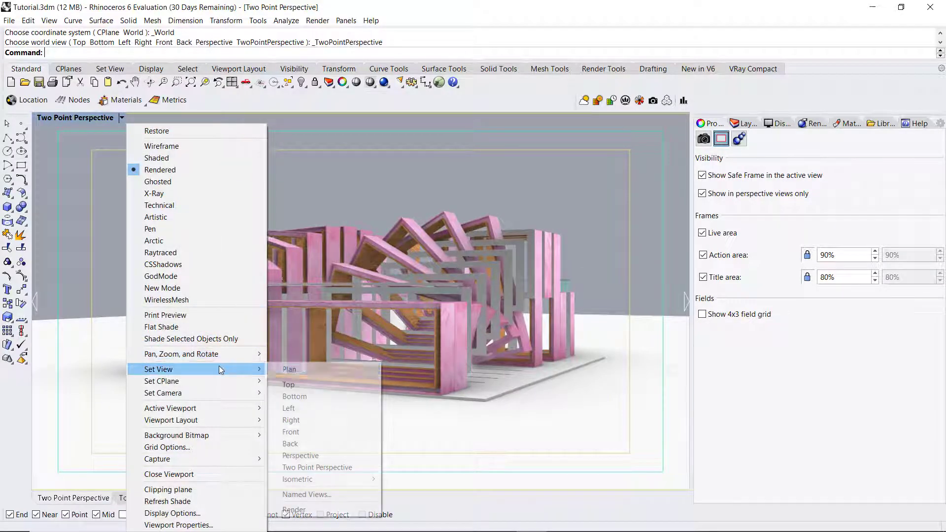
left_click(306, 495)
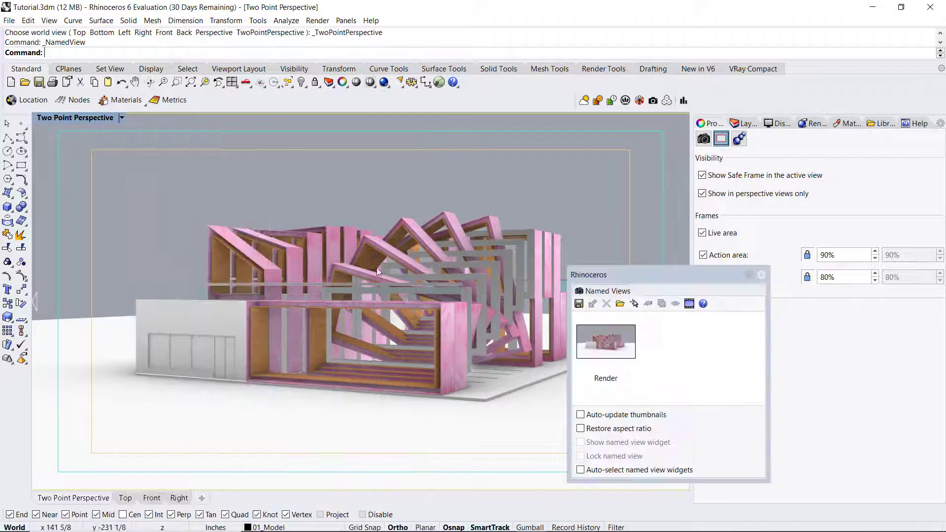
left_click(579, 304)
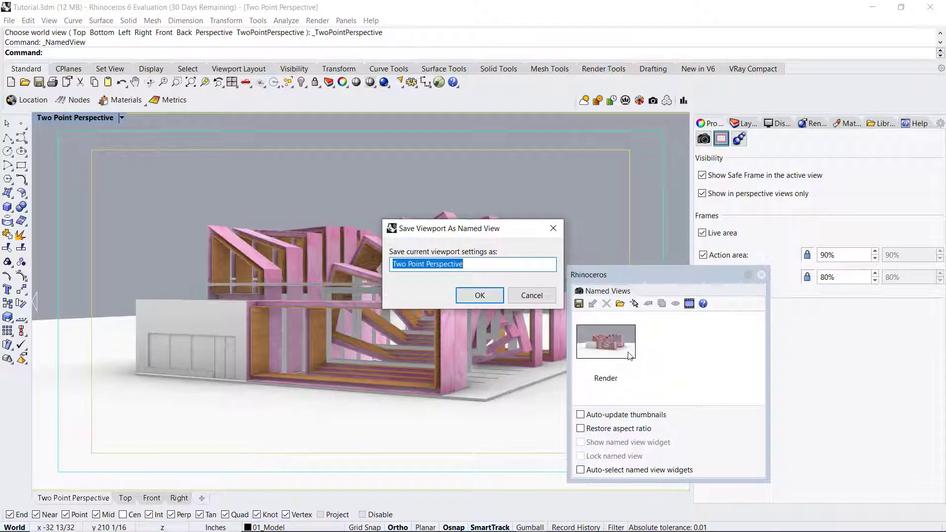
type("Render")
key("Return")
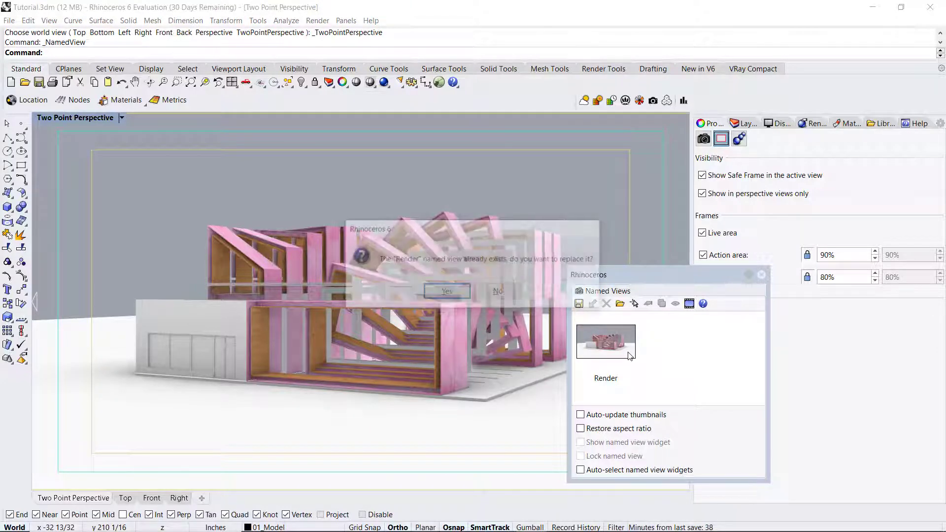
left_click(448, 293)
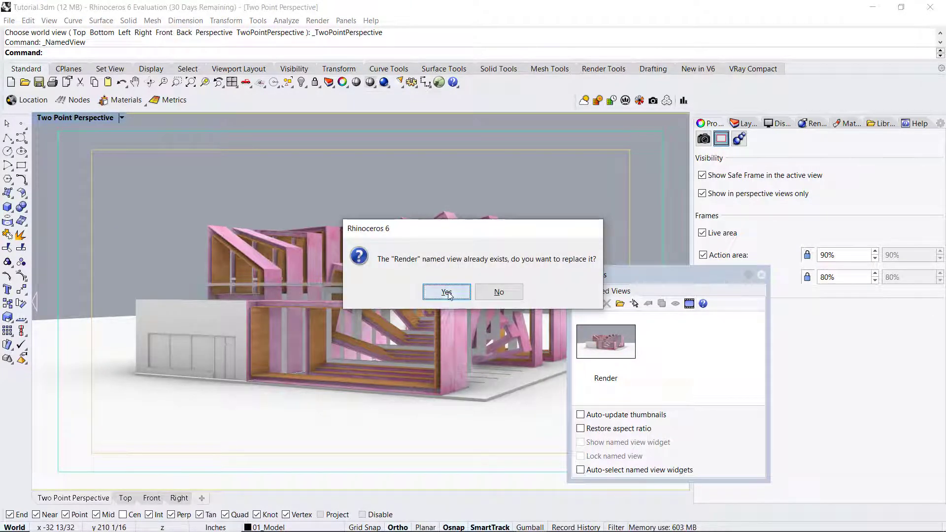
left_click(762, 275)
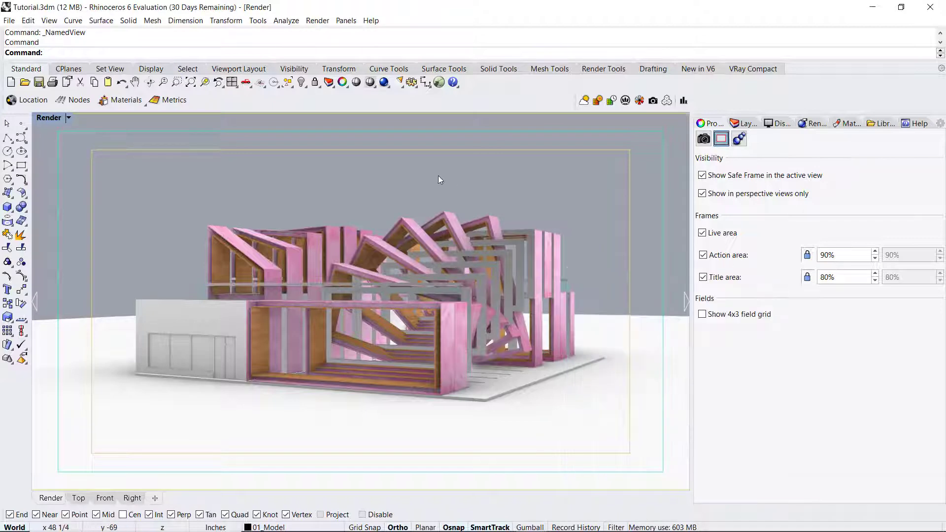
Start rendering the Render view, stop the rendering, and close the render window
type("Render")
key("Return")
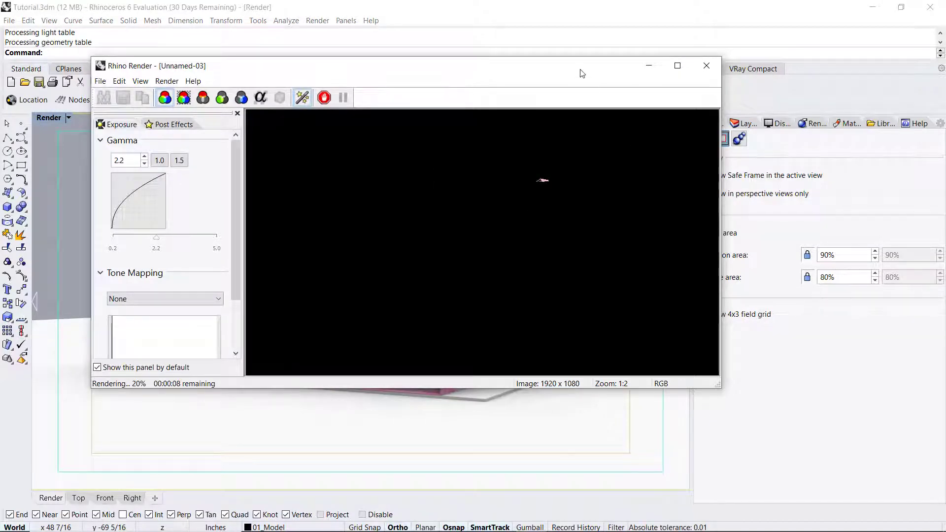
left_click_drag(583, 73, 541, 103)
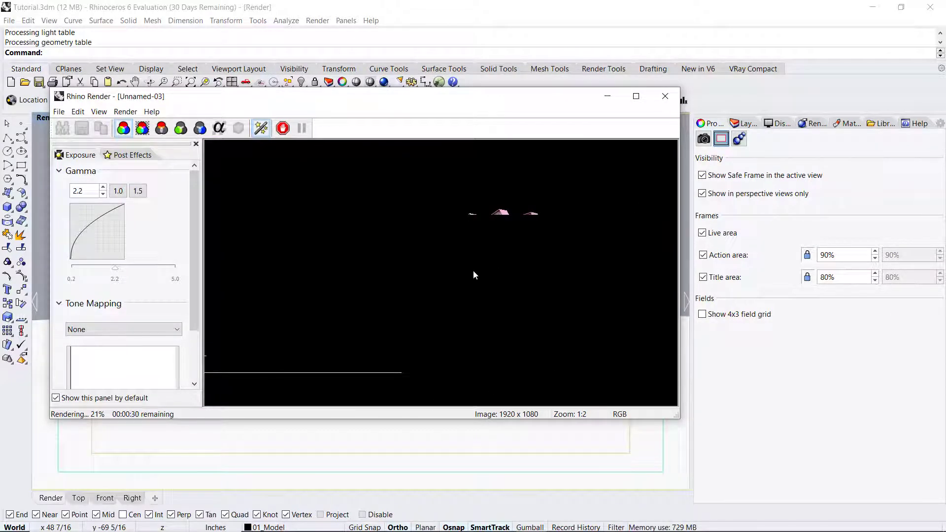
left_click(283, 128)
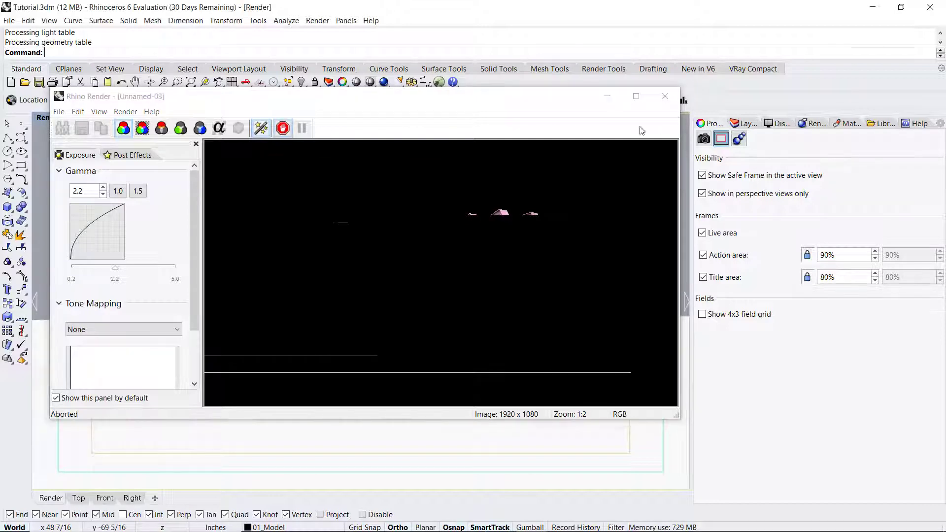
left_click(665, 97)
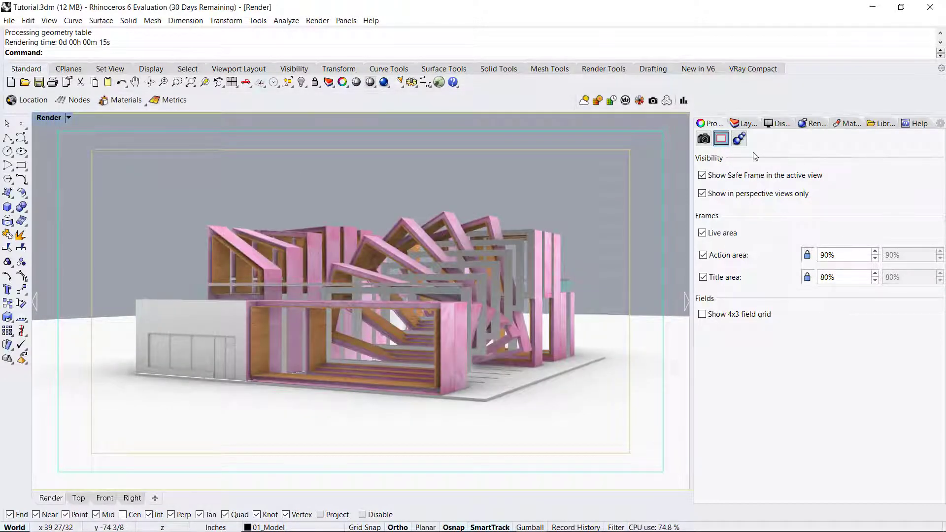
Hide the Safe Frame and capture the Render view with ViewCaptureToFile at 1920 x 1080 to a JPEG named Tutorial on the Desktop
left_click(703, 176)
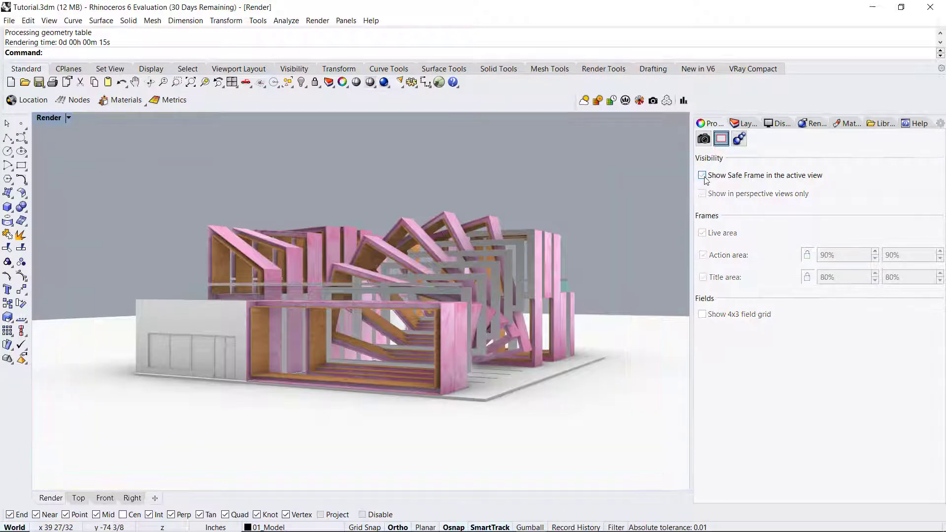
type("V")
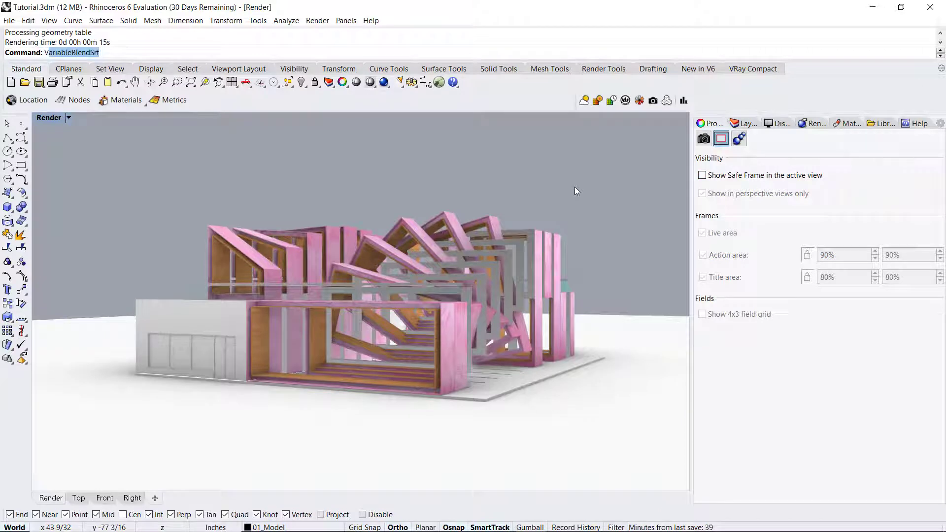
type("iewCaptureToFile")
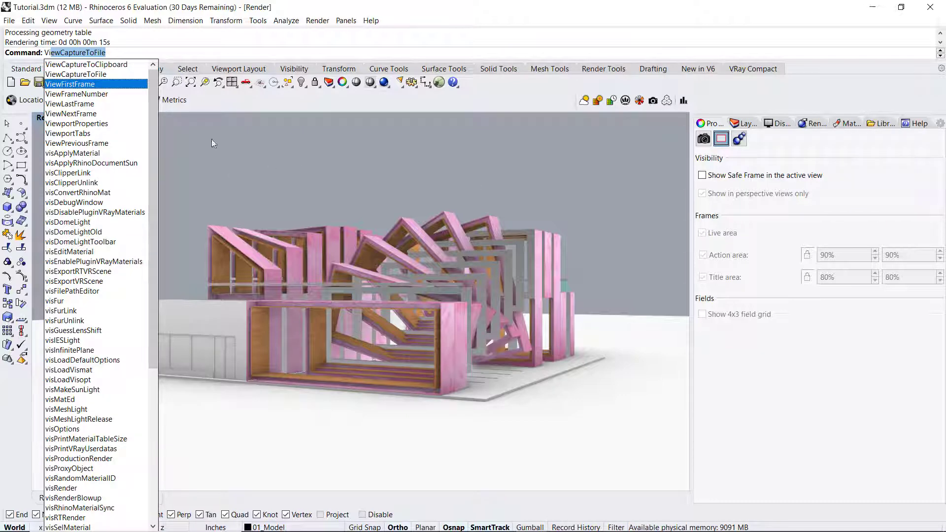
left_click(99, 74)
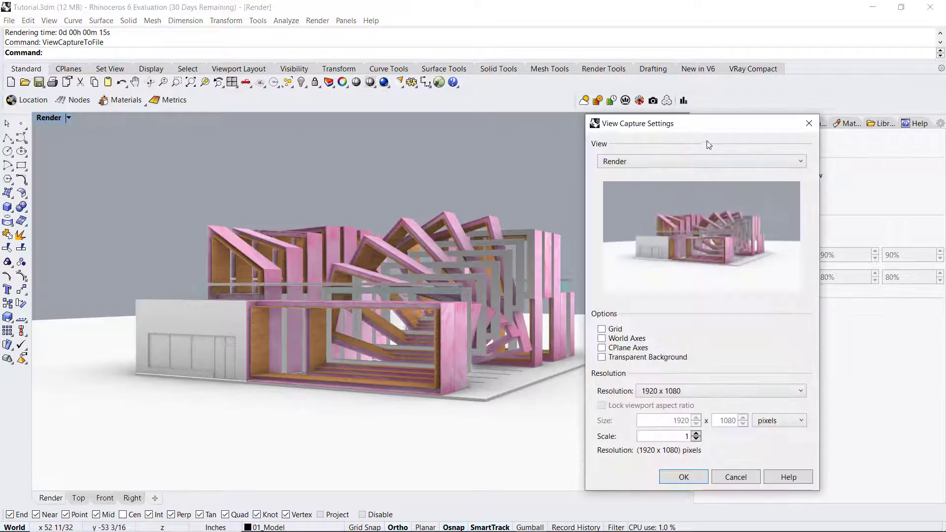
left_click_drag(710, 126, 444, 128)
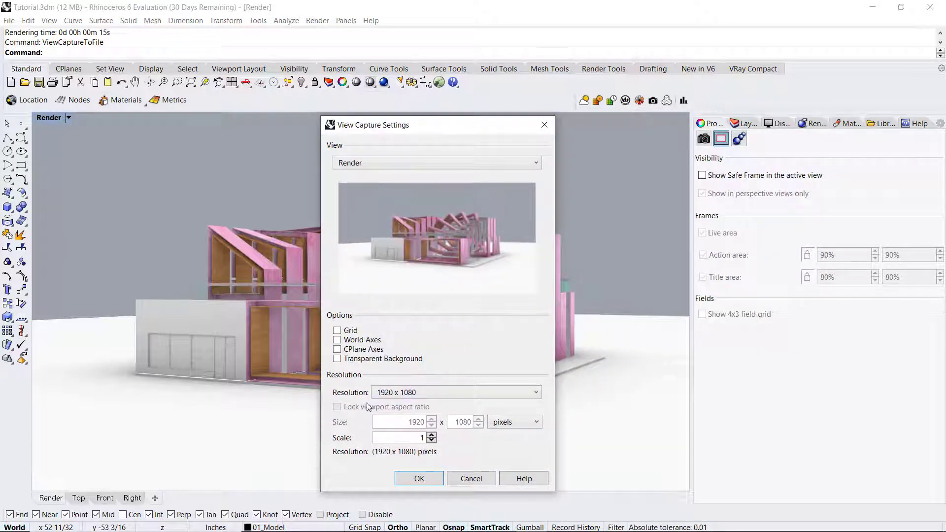
left_click(338, 358)
left_click(337, 350)
left_click(422, 482)
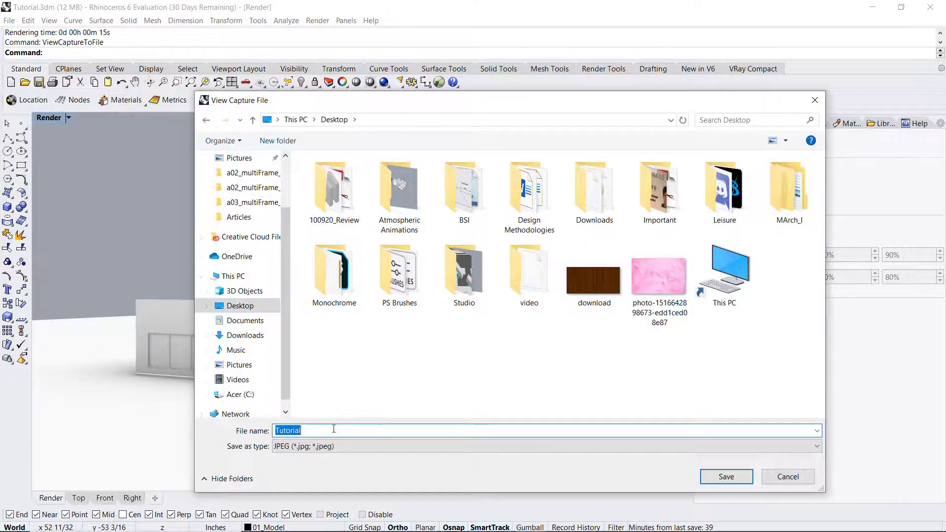
left_click(727, 477)
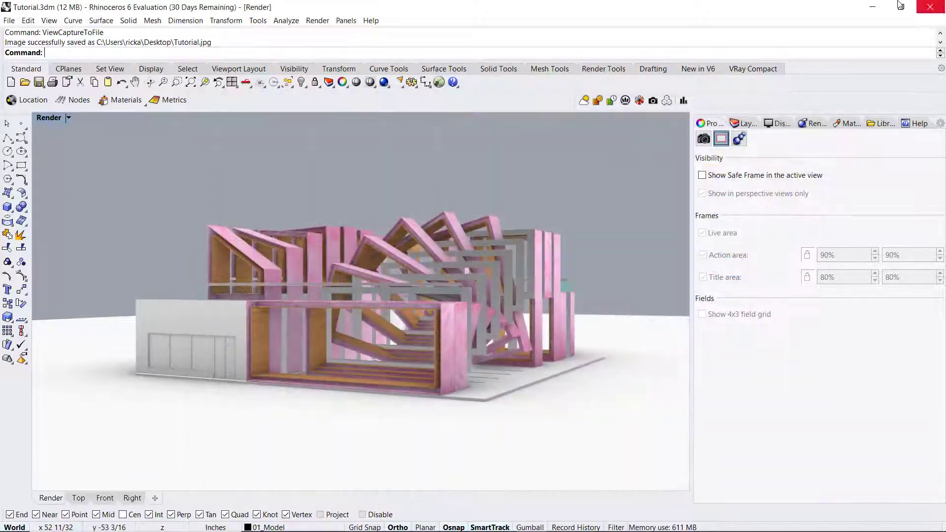
Minimize Rhinoceros and open the saved Tutorial.jpg image from the desktop in Photos
left_click(872, 7)
left_click(874, 8)
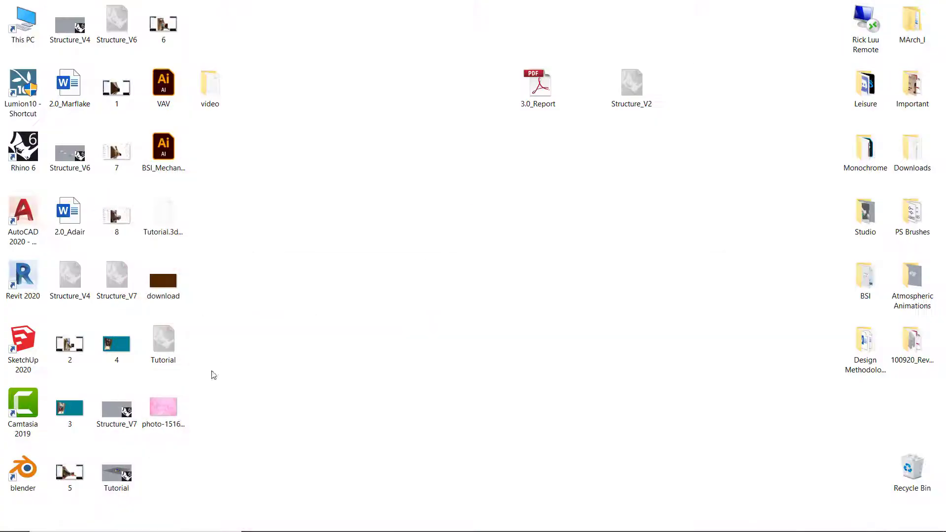
left_click(163, 409)
double_click(166, 473)
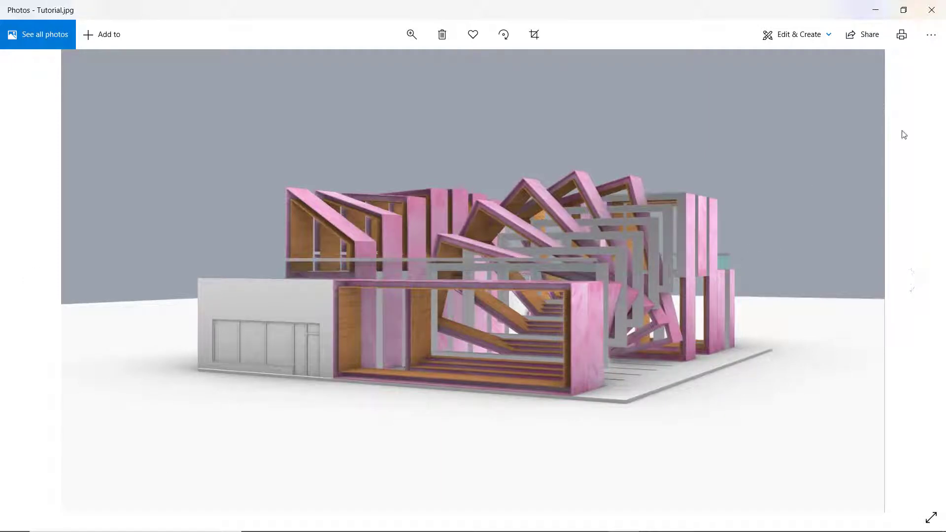
Switch back to Rhinoceros and inspect the textured building from several sides, close up and from a distance
mouse_move(665, 521)
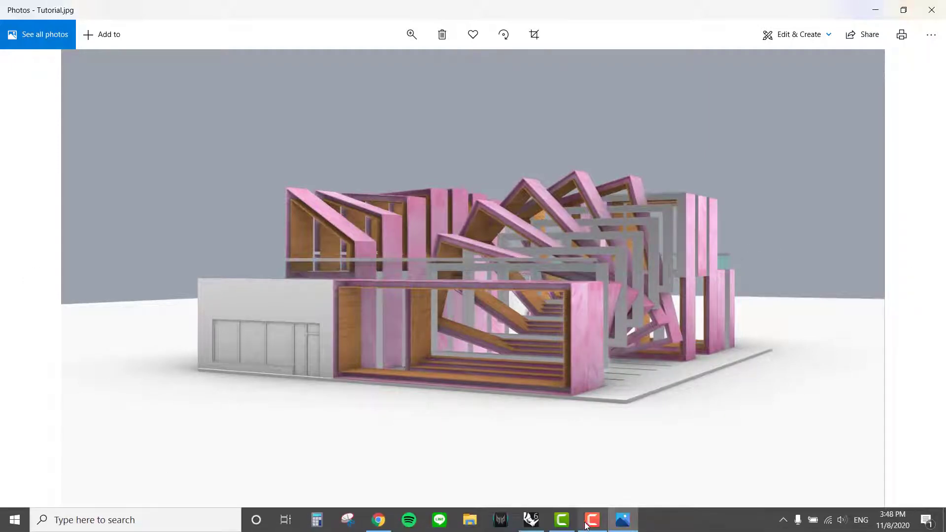
left_click(531, 520)
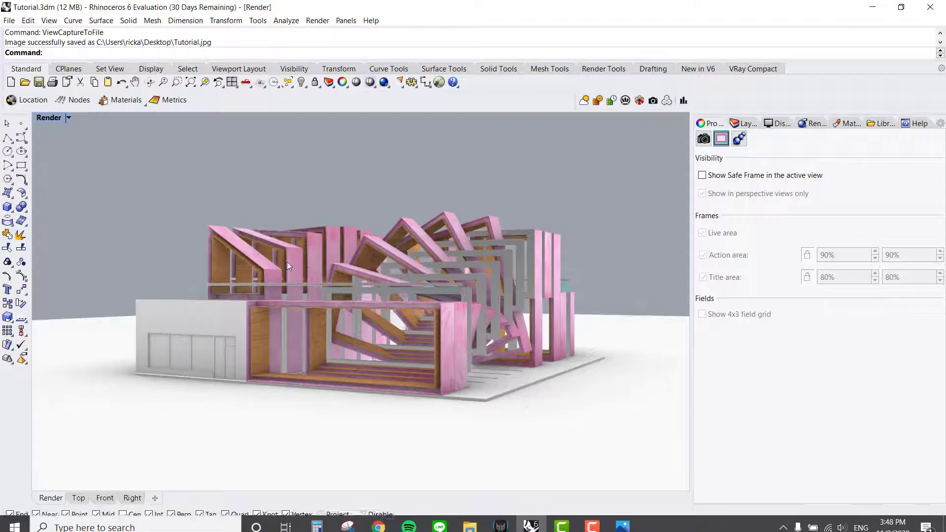
right_click_drag(283, 266, 486, 271)
scroll(229, 262, "up", 4)
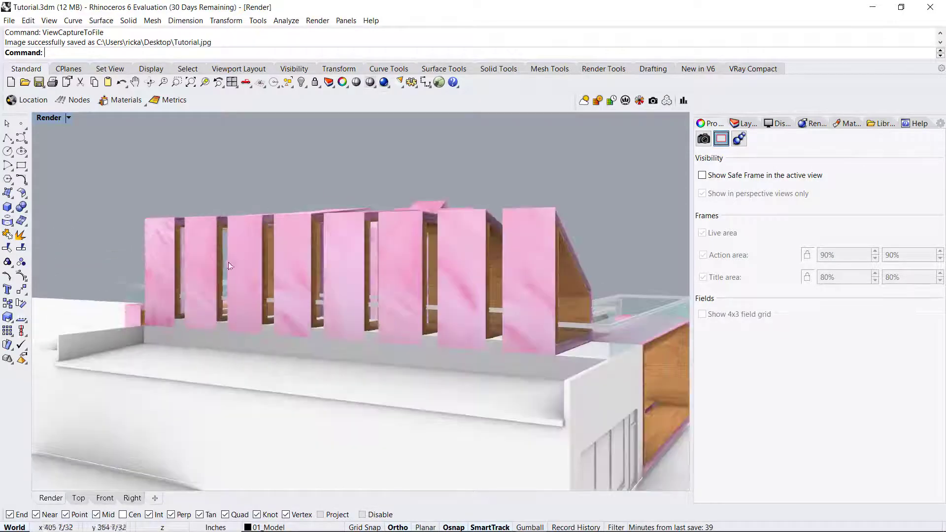
scroll(229, 262, "down", 4)
right_click_drag(229, 261, 266, 275)
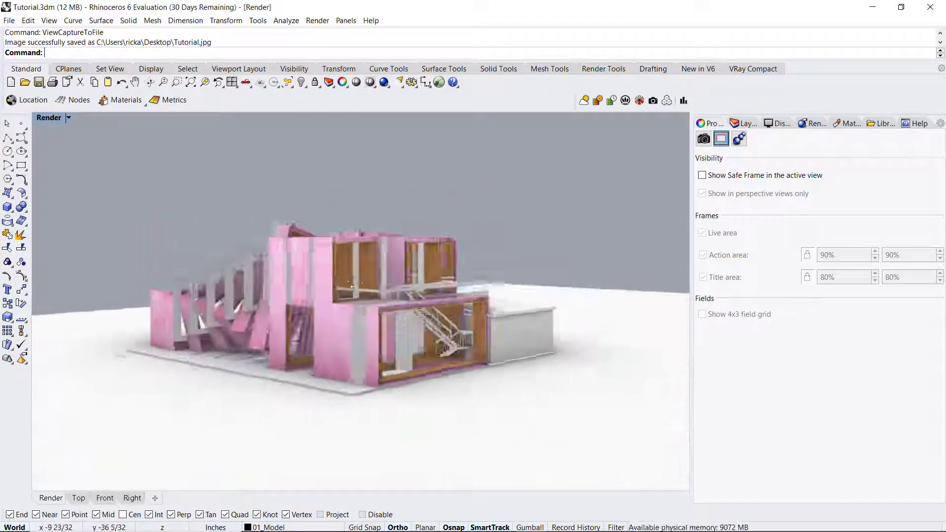